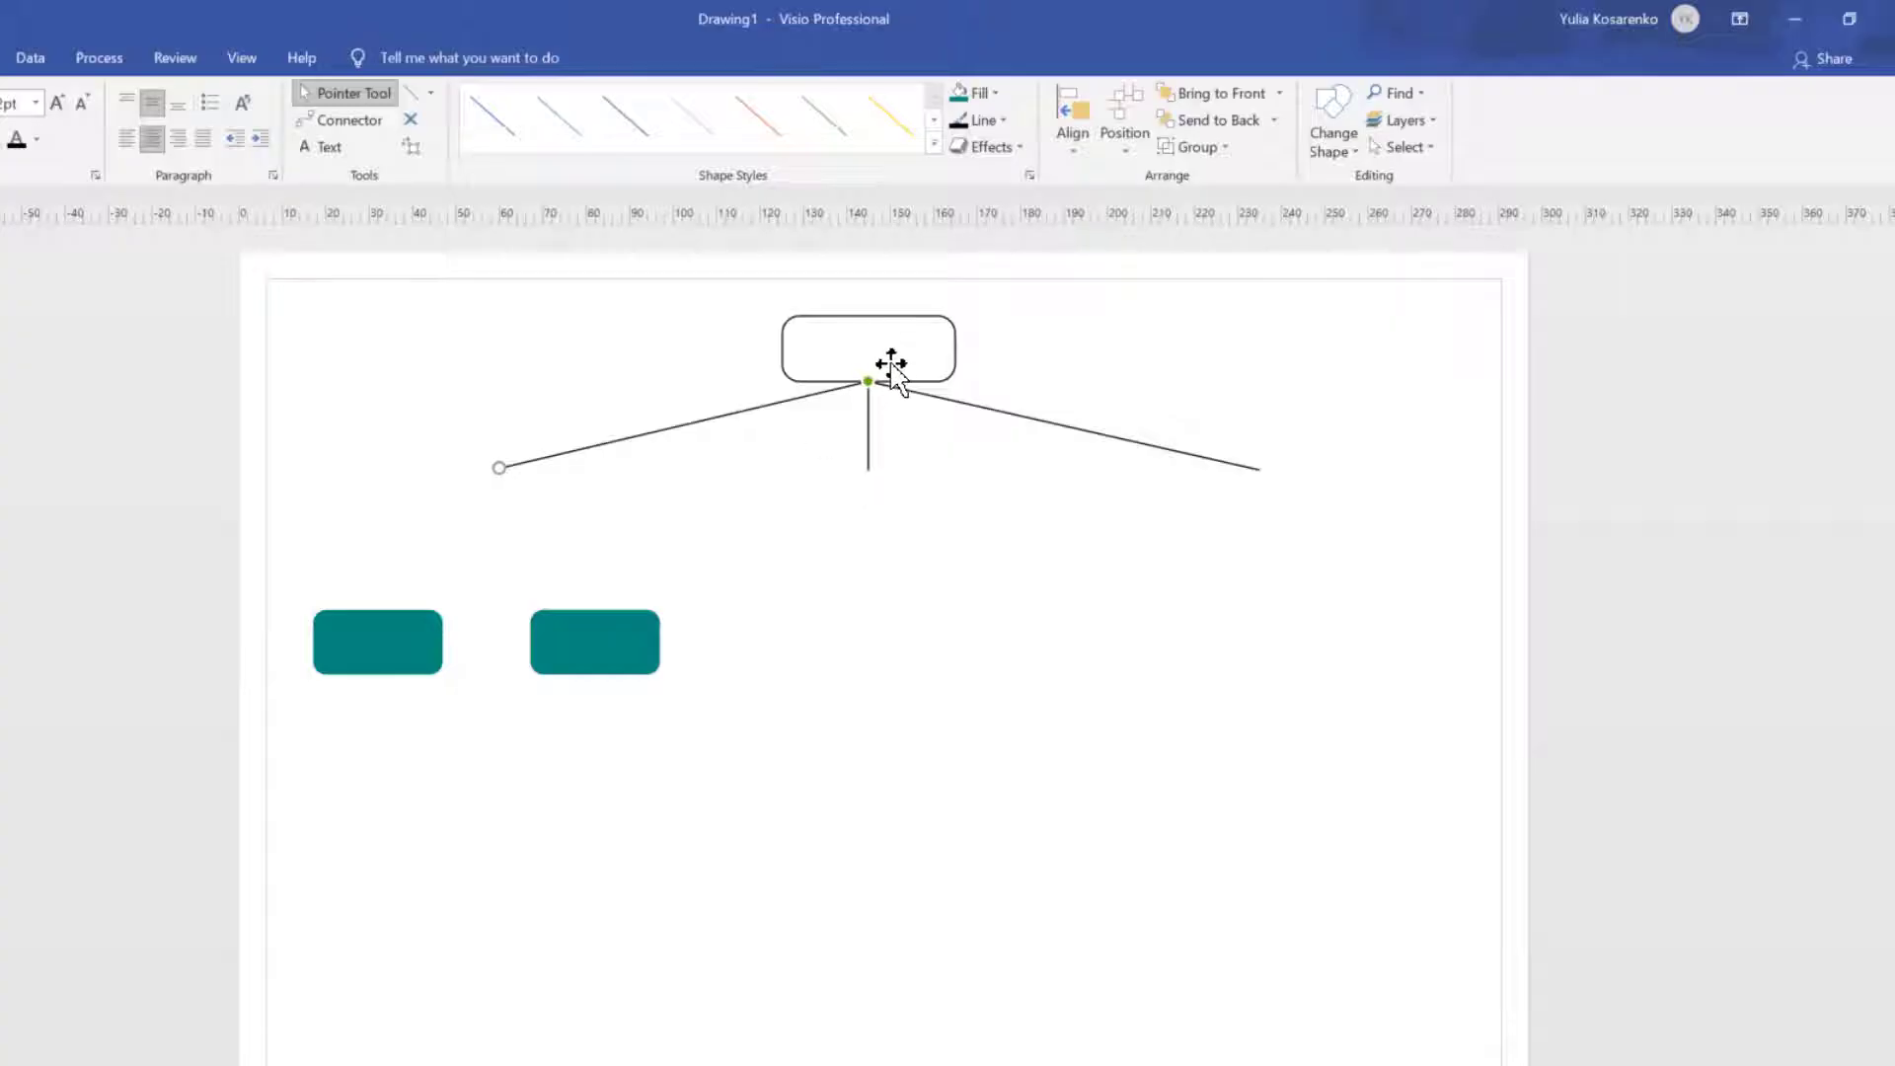
Label the empty rounded box at the top of the tree "Customer Type".
click(892, 332)
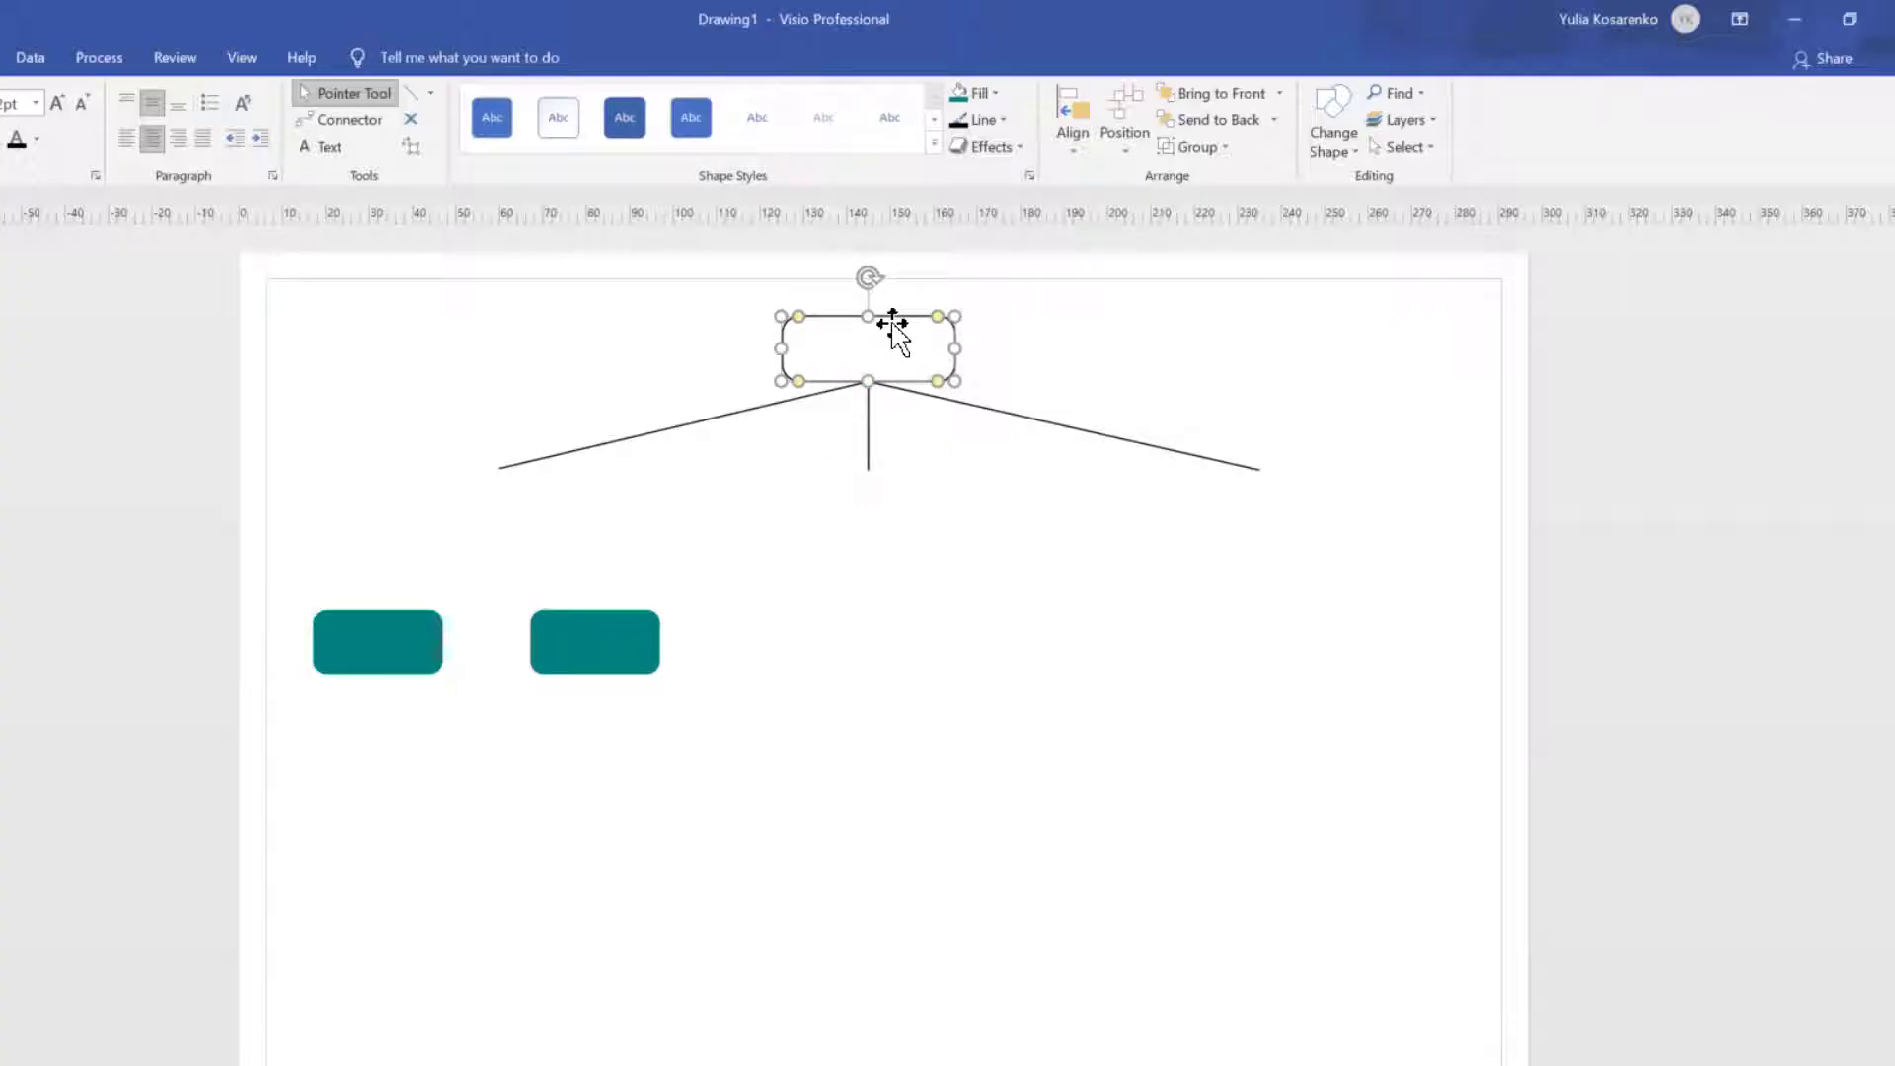
text(Customer Type)
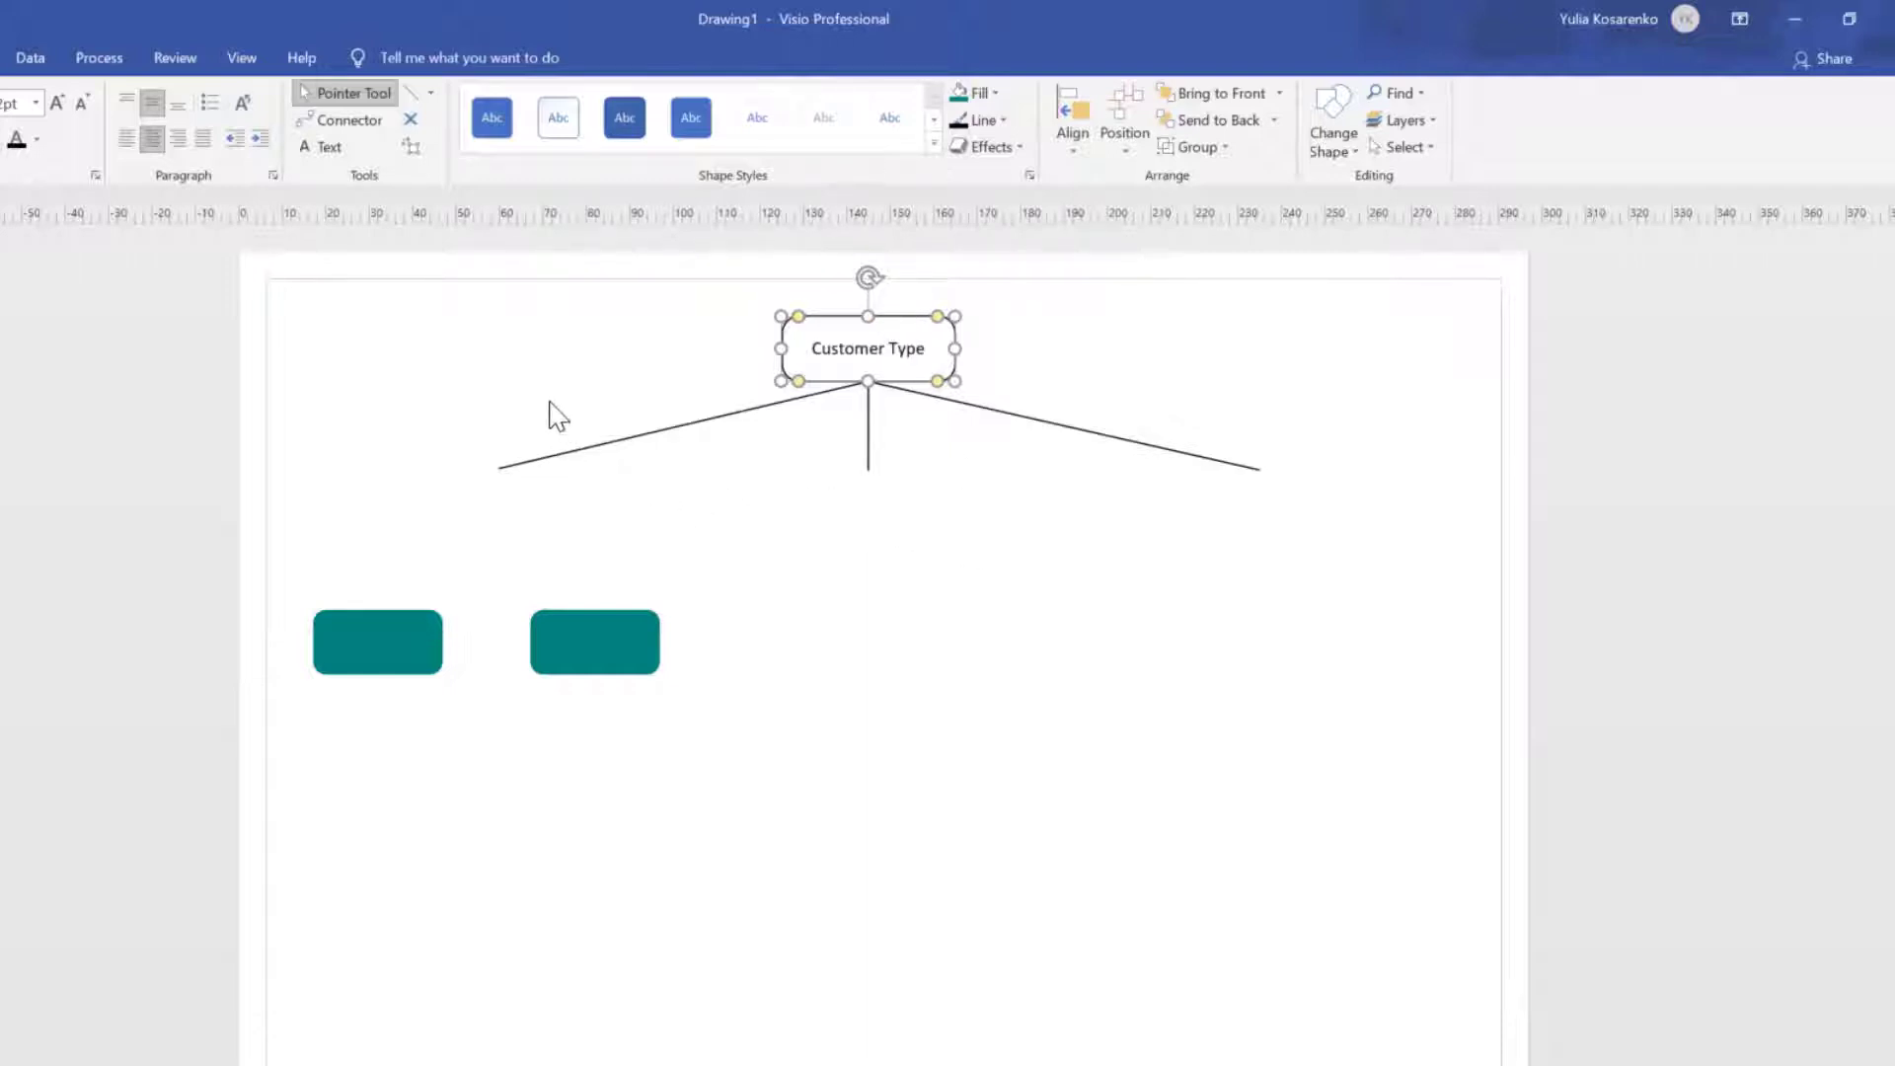
click(797, 582)
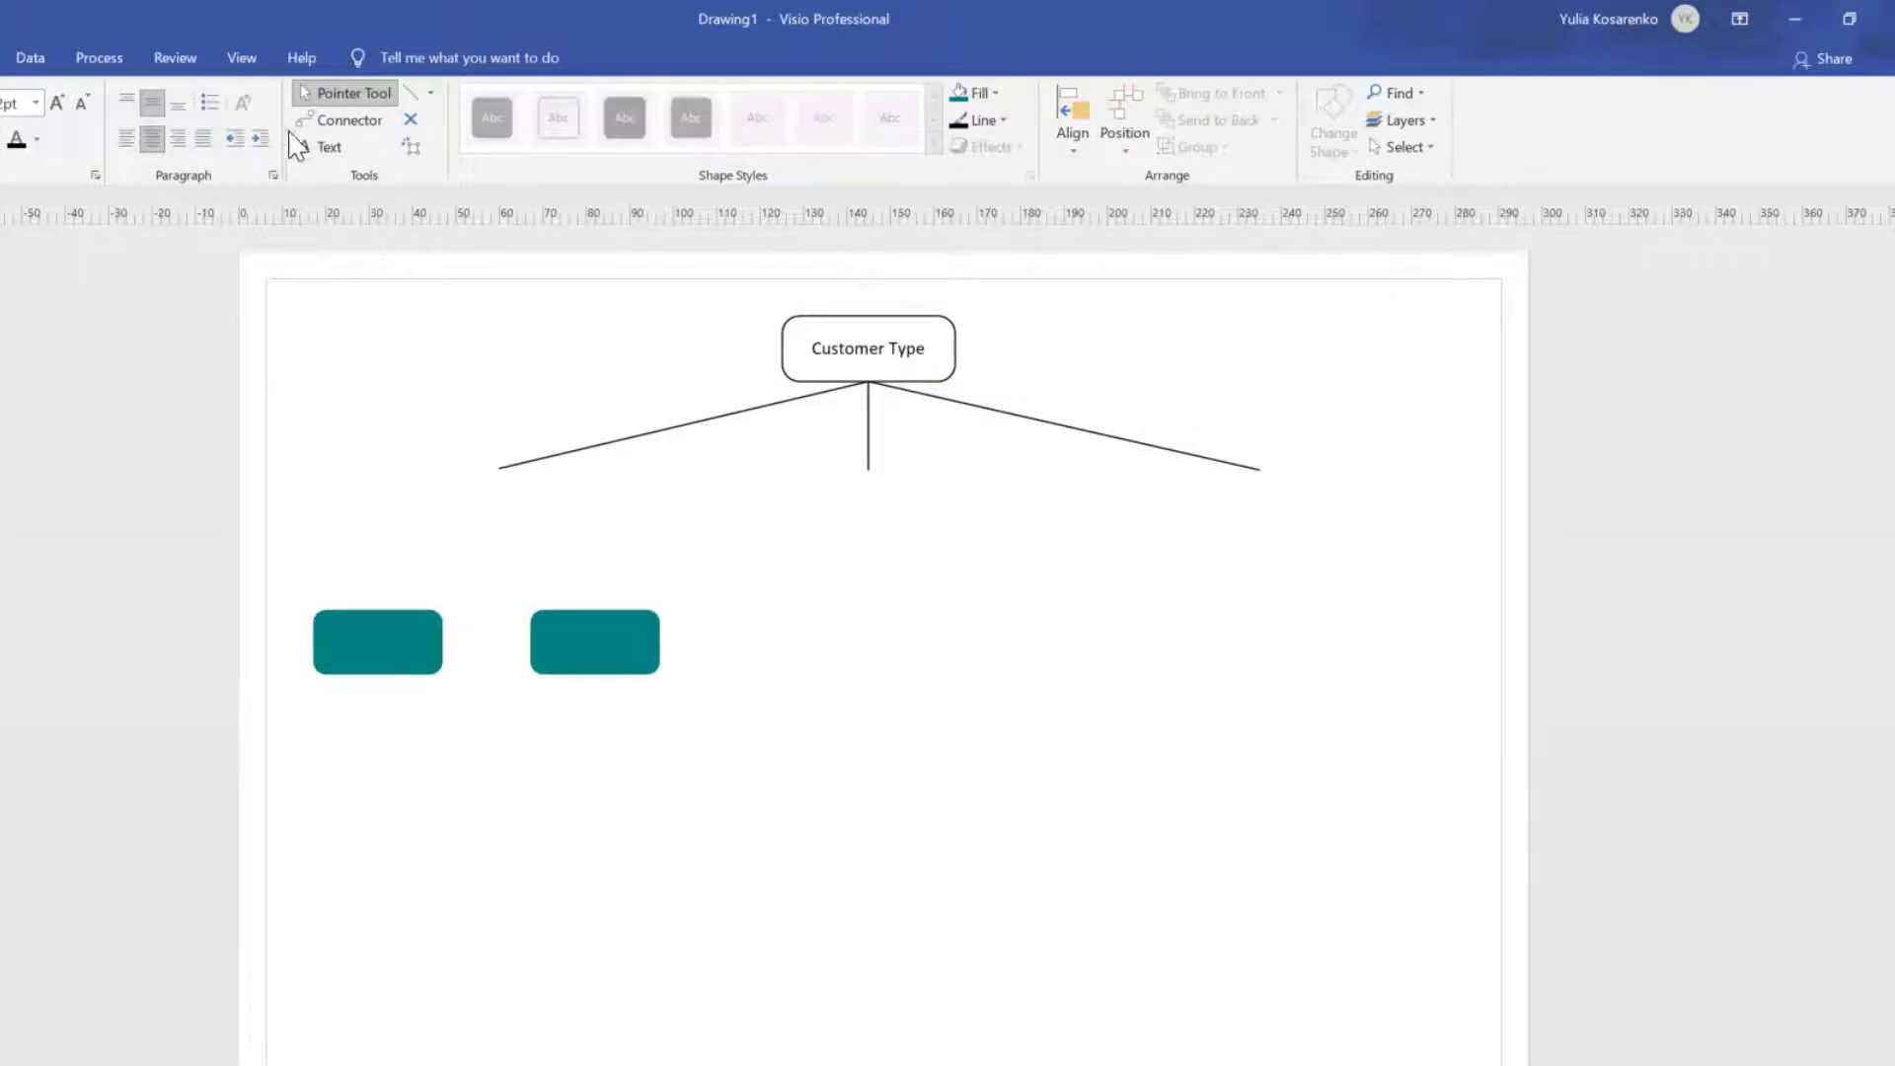
Add a text label "New" above the left branch line and make its text black.
click(324, 147)
drag(521, 381, 667, 432)
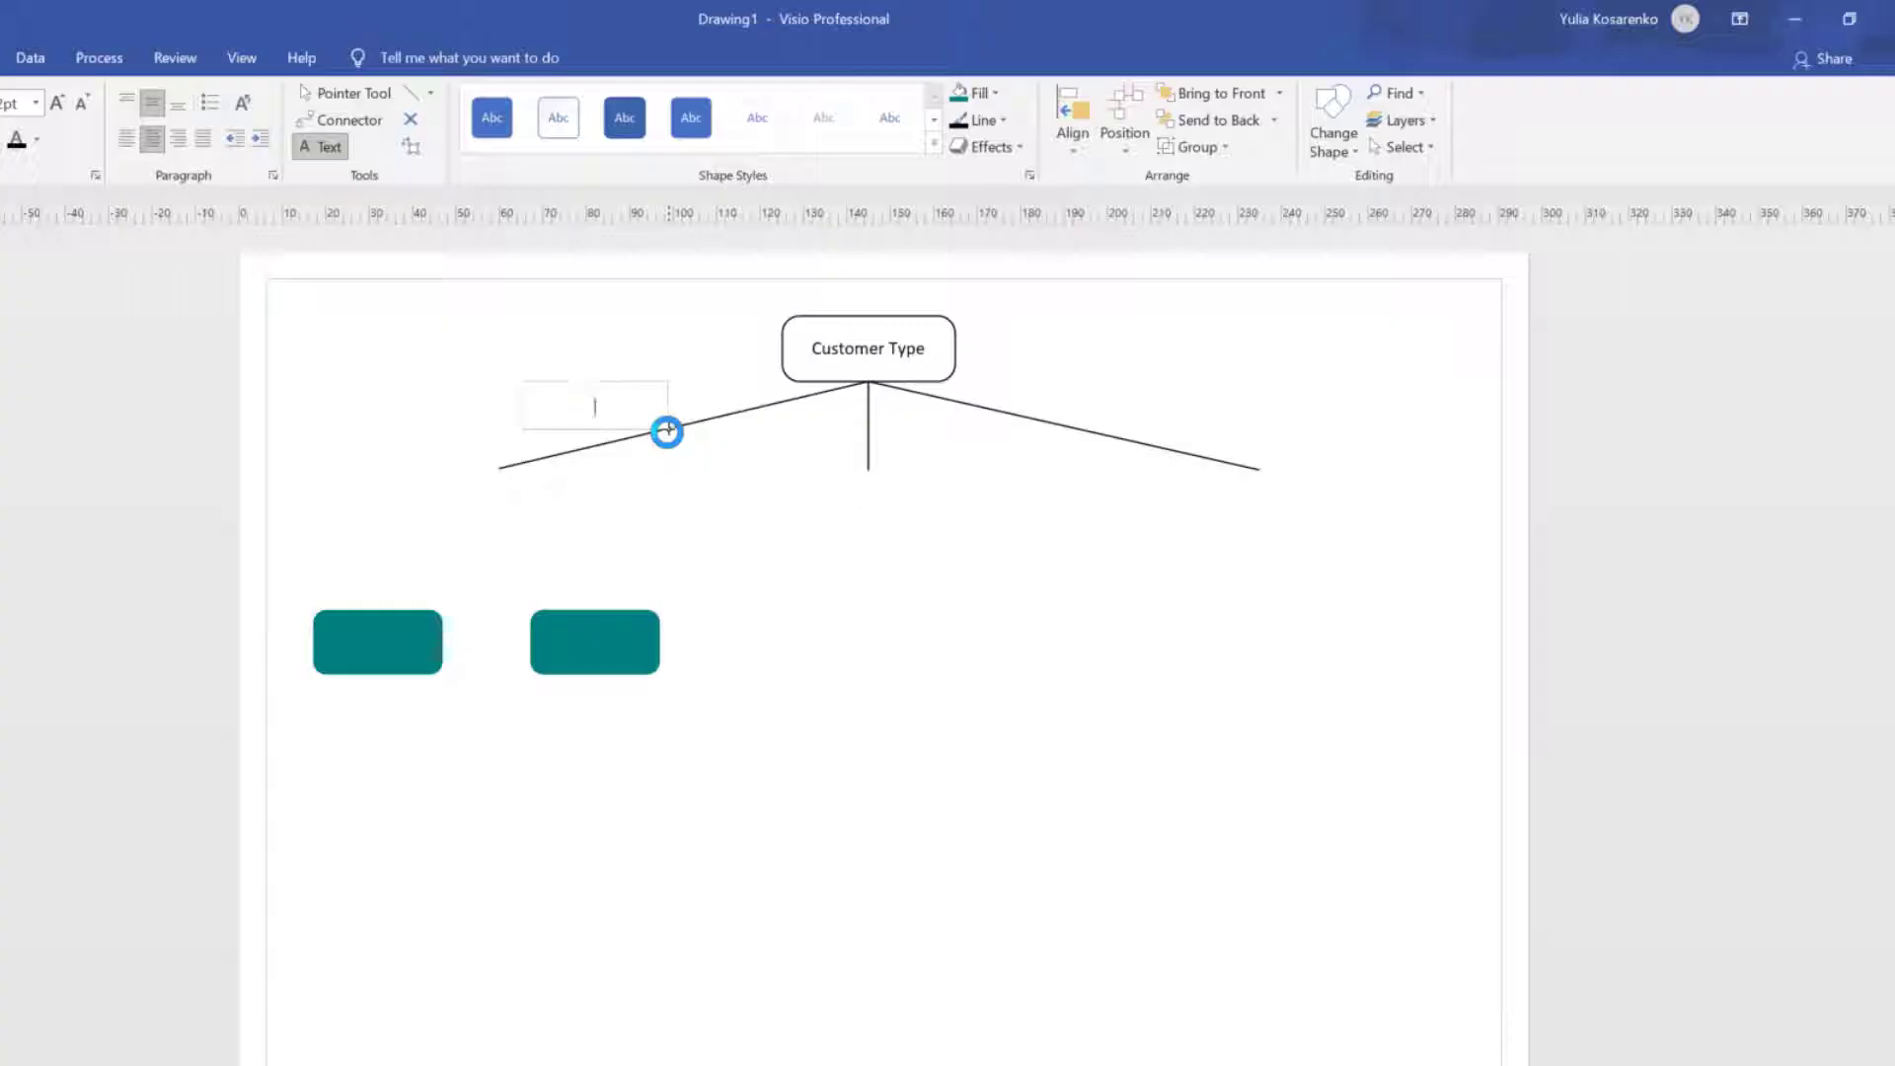
click(715, 486)
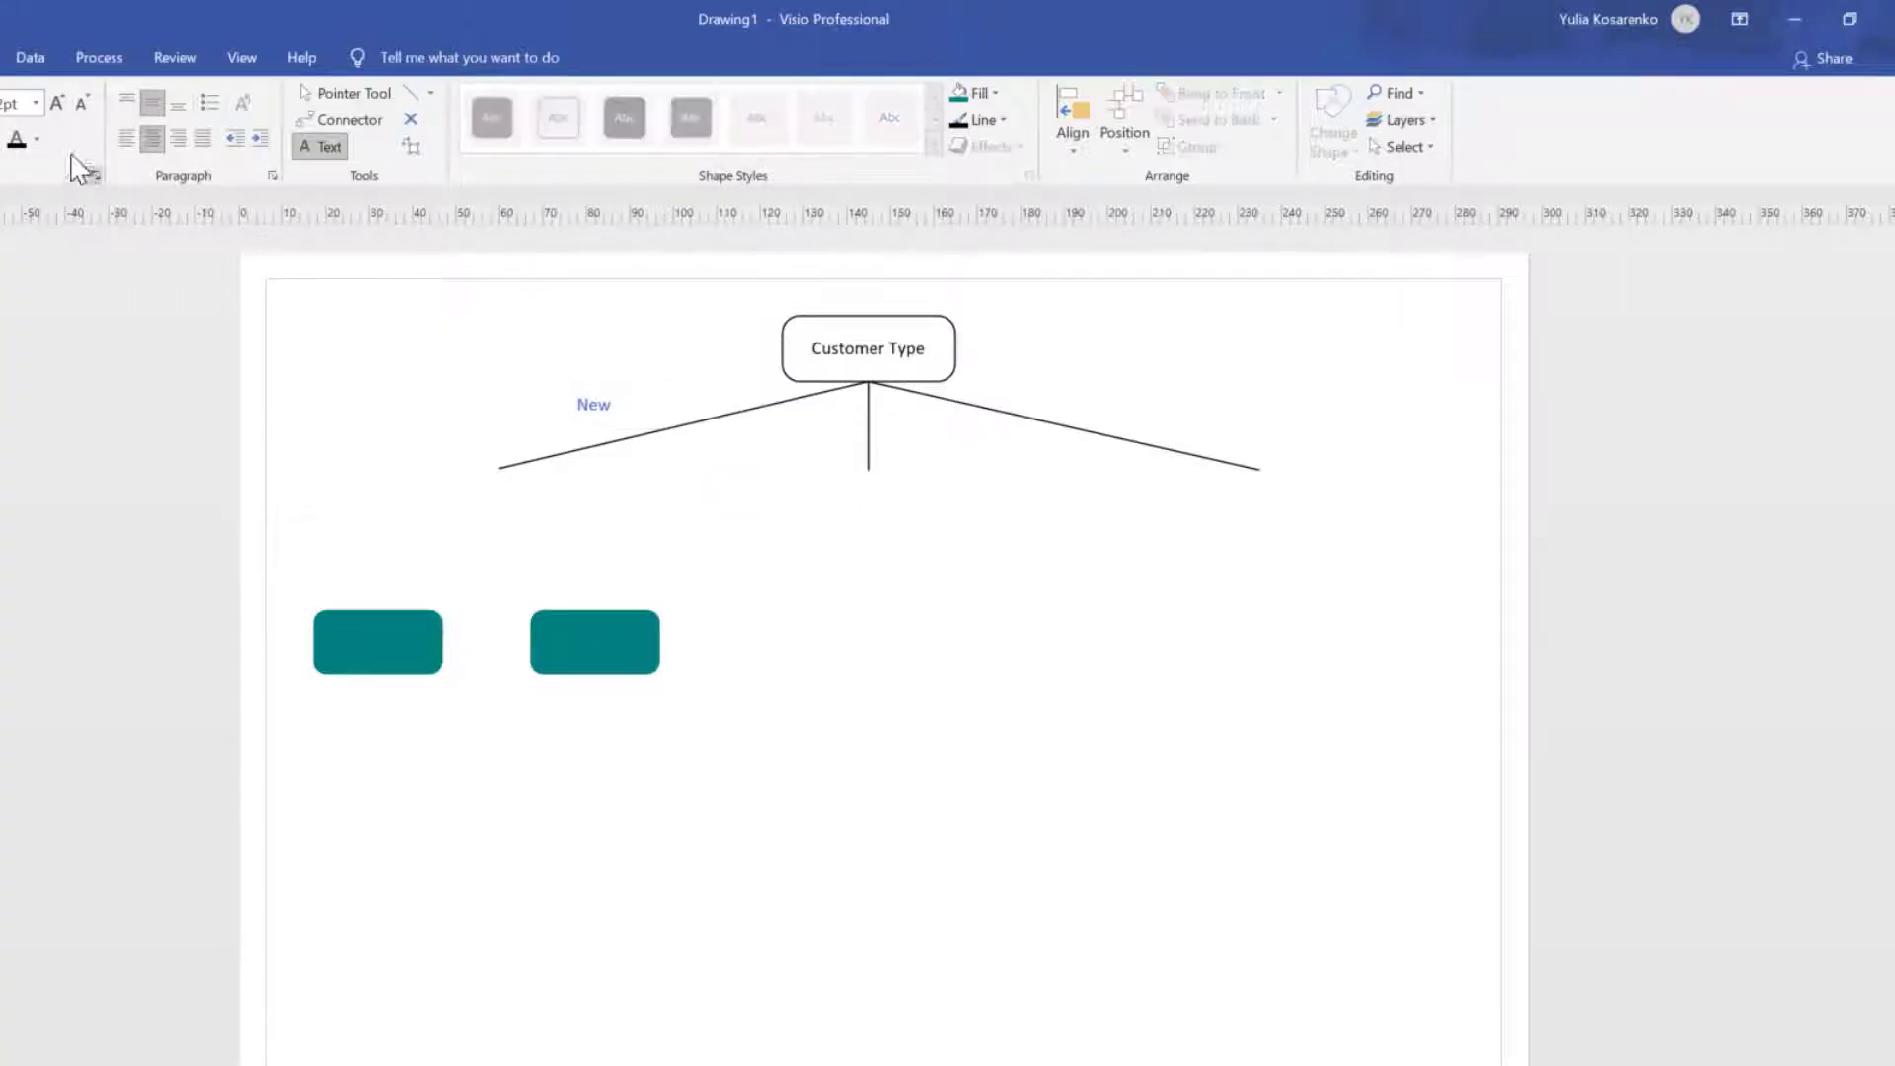
click(346, 93)
click(592, 407)
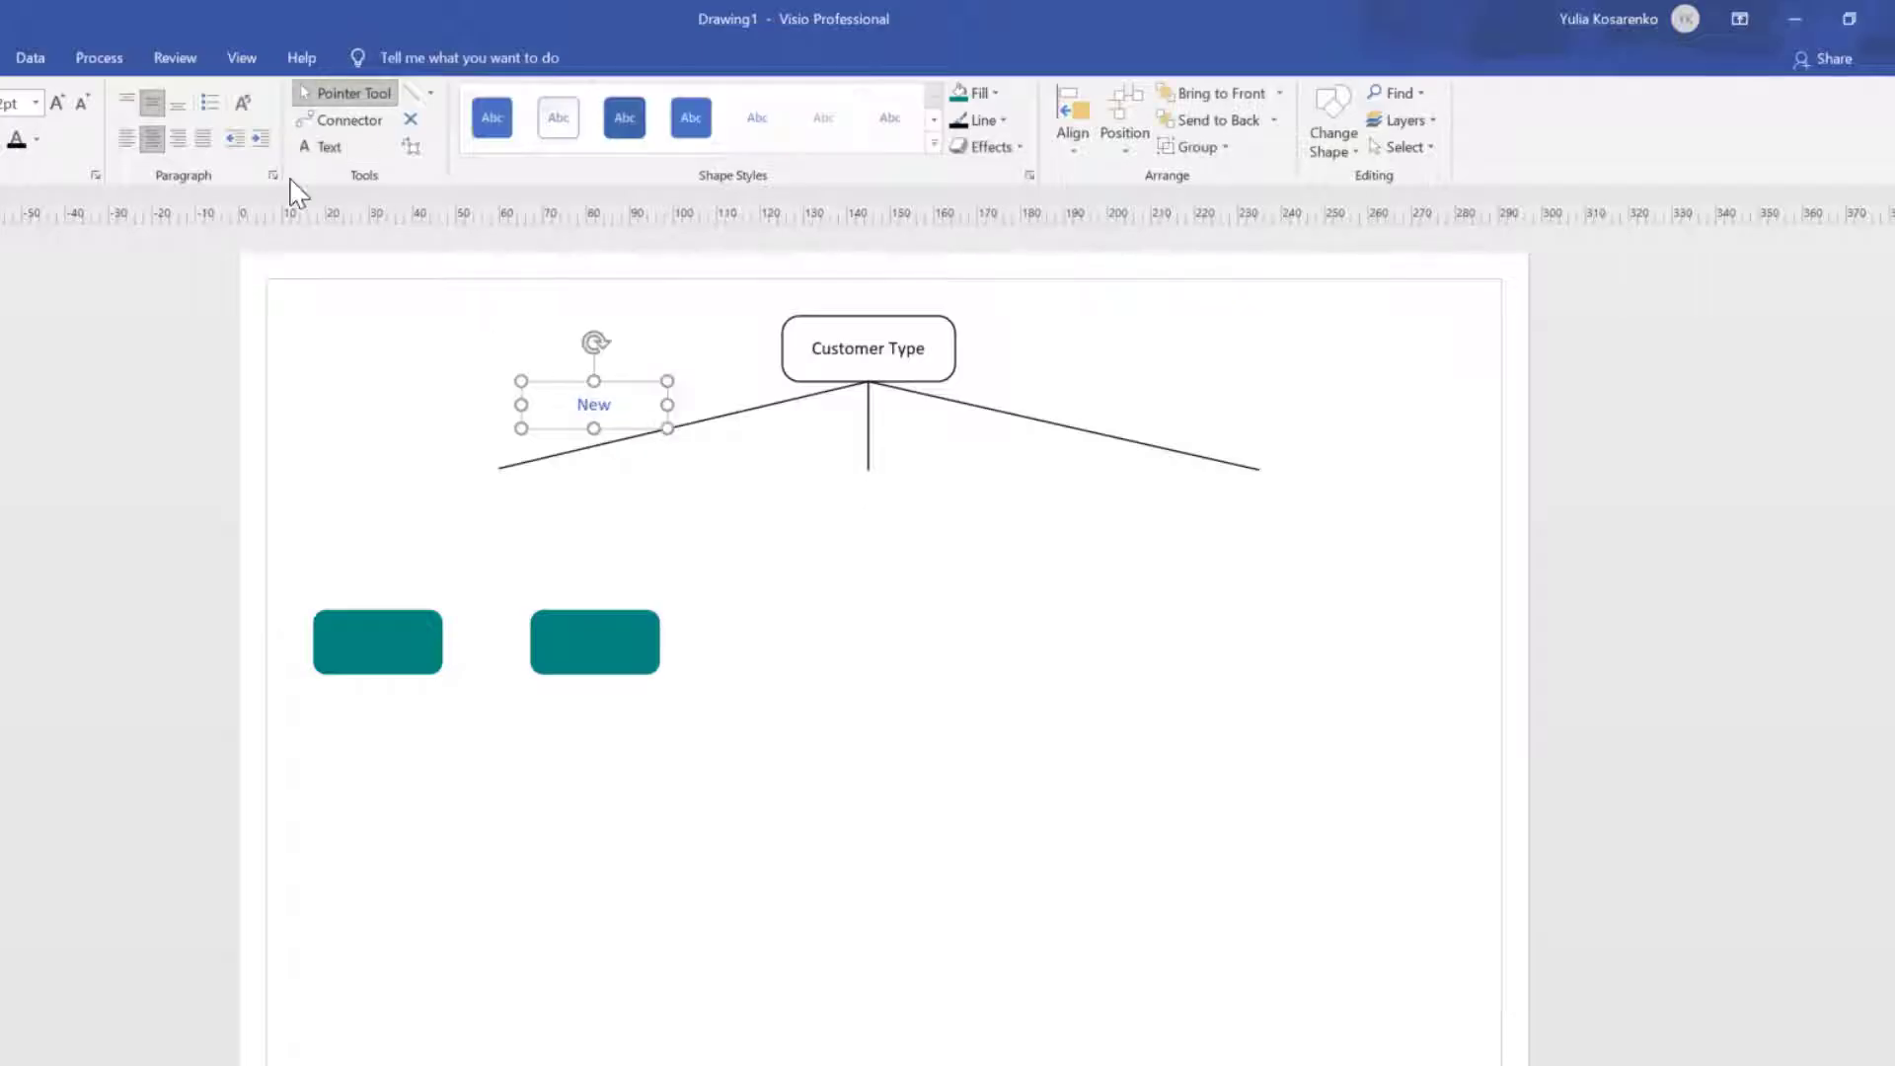
click(24, 144)
Copy the "New" label beside the middle branch and change its text to "Returning (1-5 orders in the last 6 month)".
drag(956, 447, 964, 448)
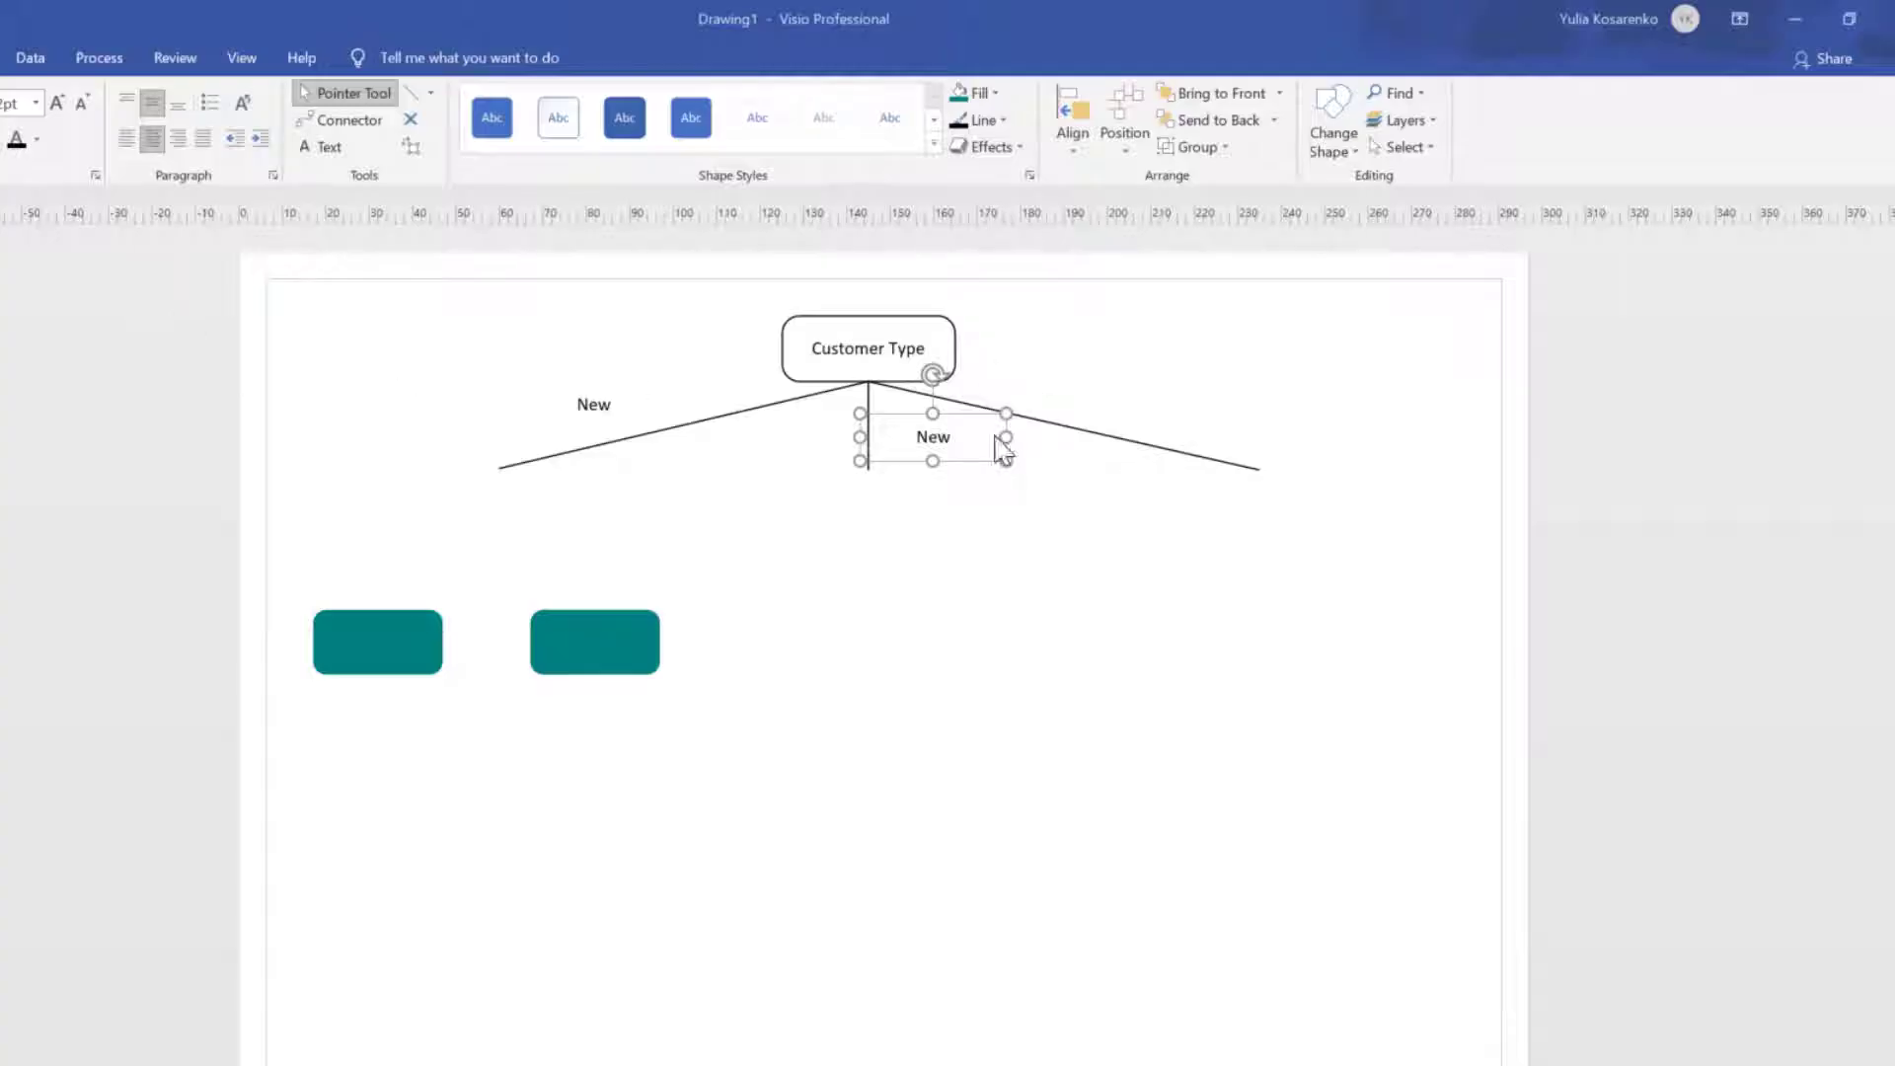
text(Returning (1-5 orders in the last 6 month))
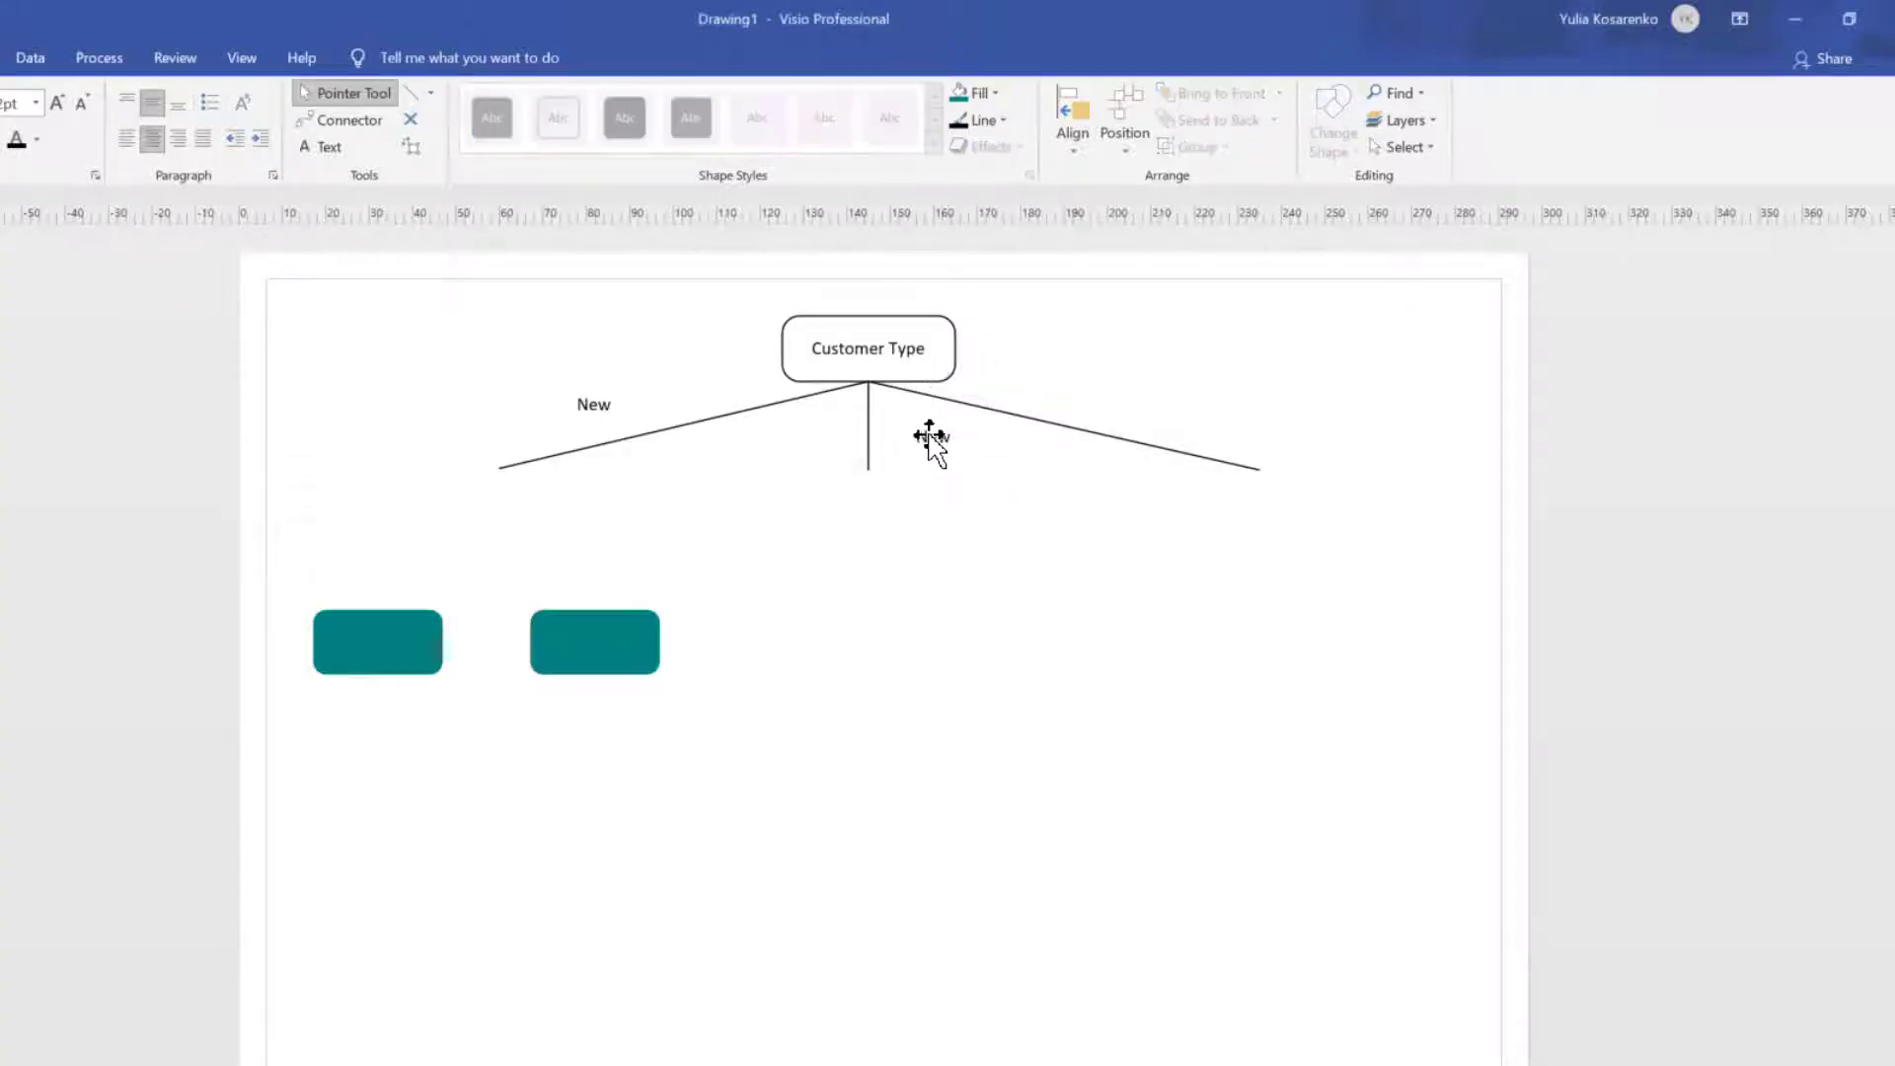
click(1053, 512)
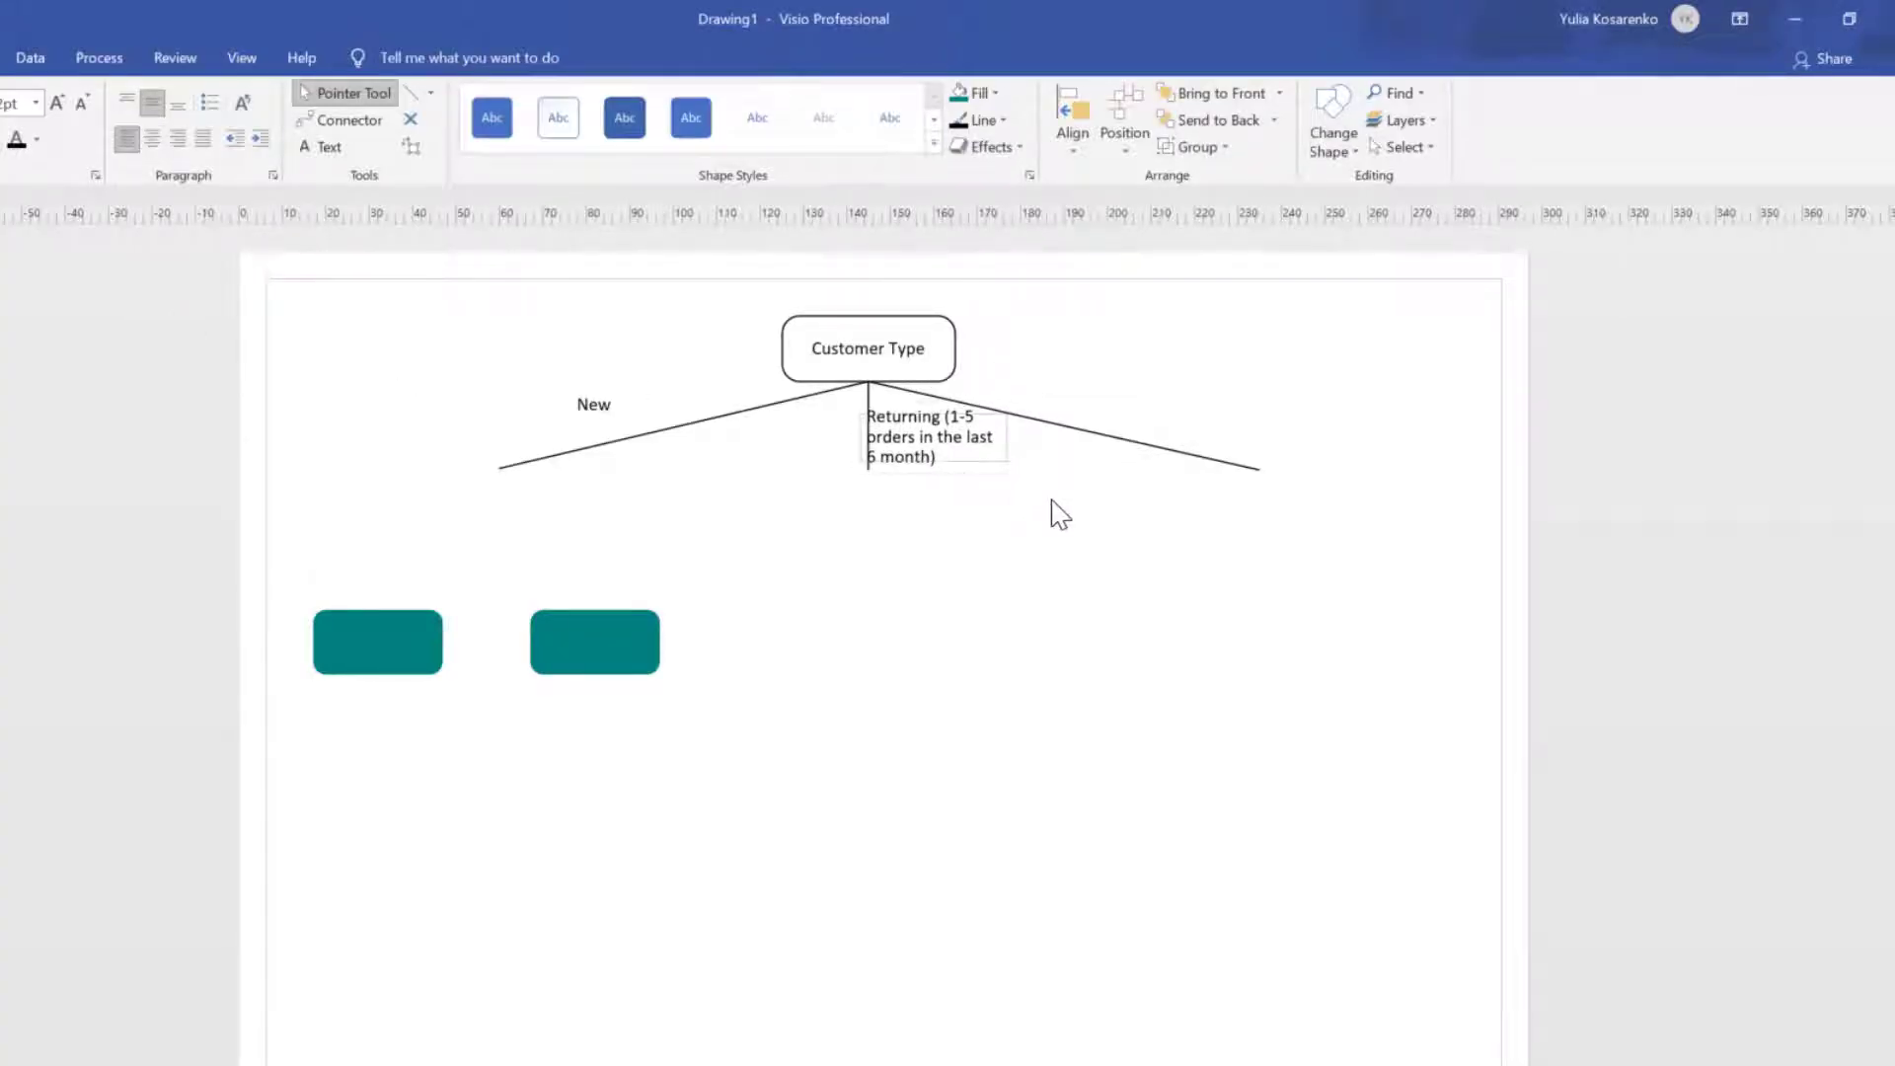
Widen the "Returning" label to fit its text on two lines and shift it clear of the middle branch line.
click(986, 440)
drag(1016, 442, 1040, 441)
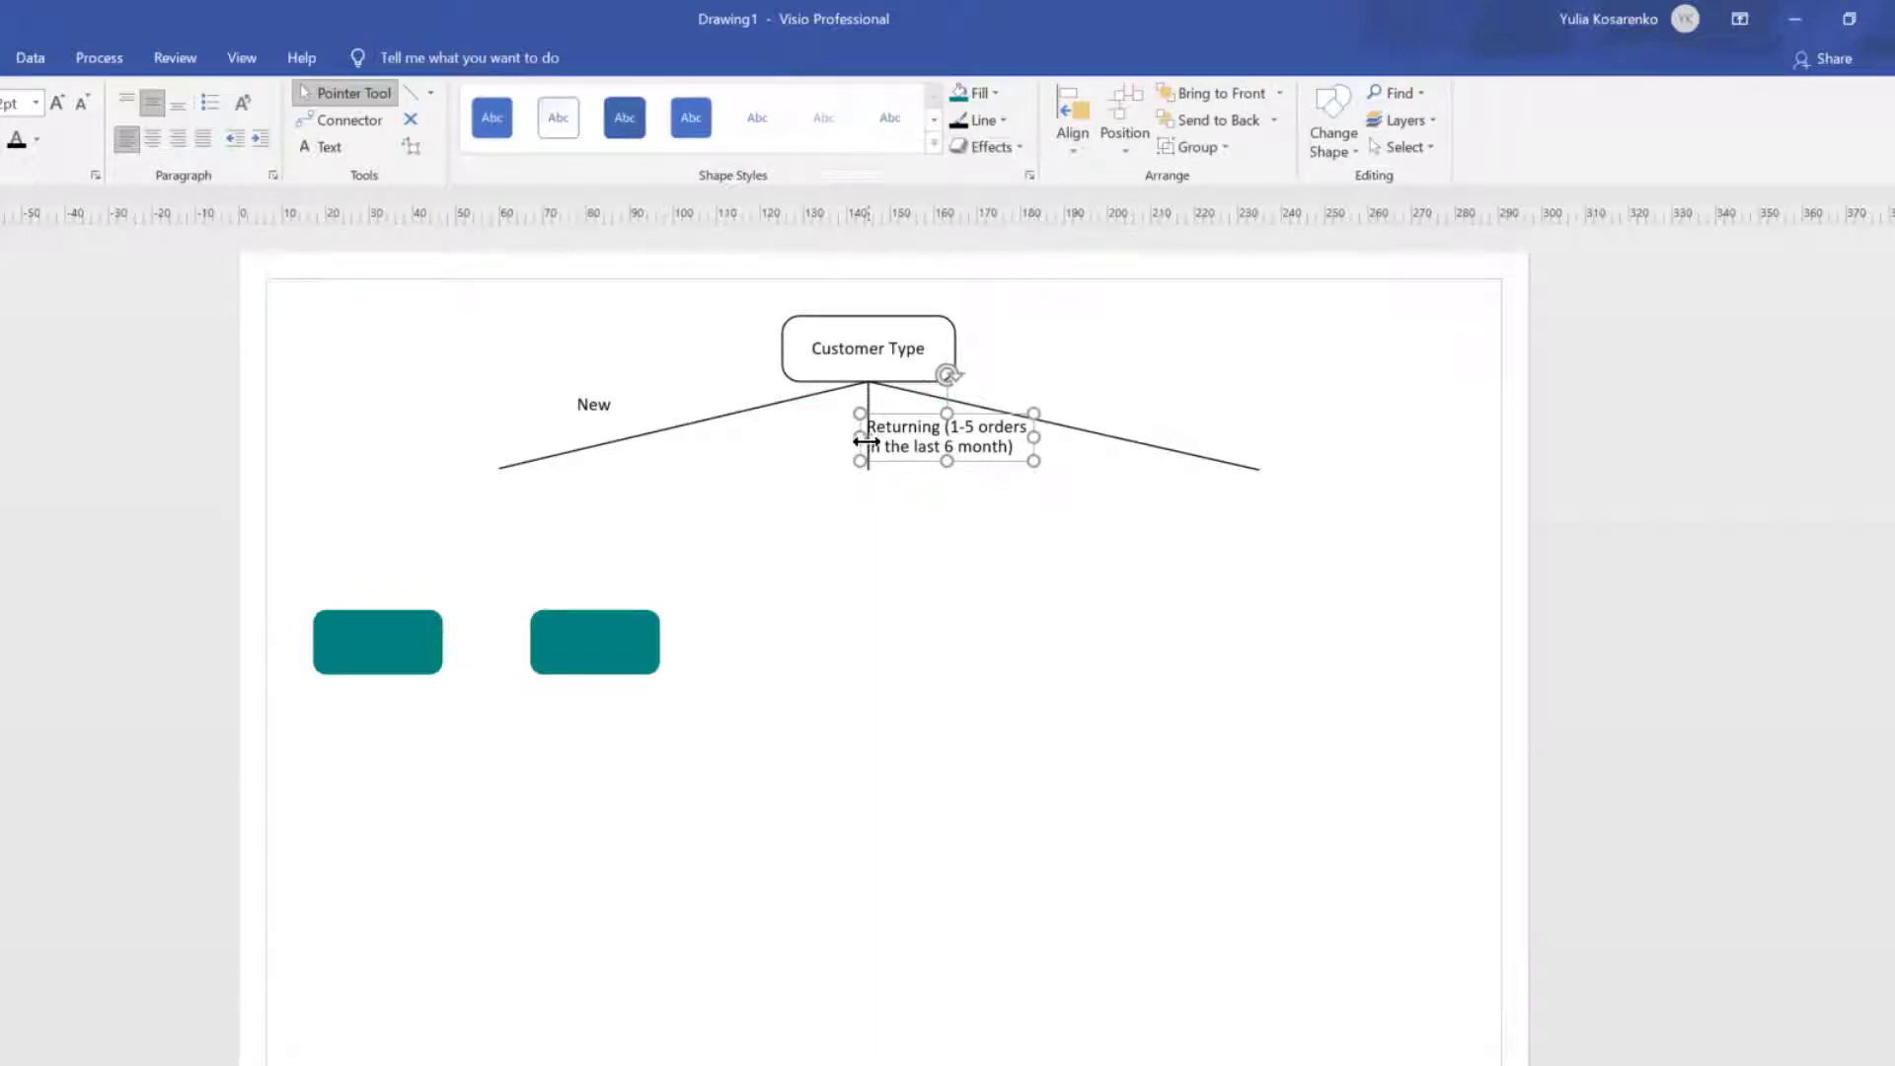
drag(865, 441, 873, 441)
mouse_move(1043, 441)
mouse_down()
mouse_move(1064, 441)
mouse_move(1045, 437)
mouse_up()
click(1007, 553)
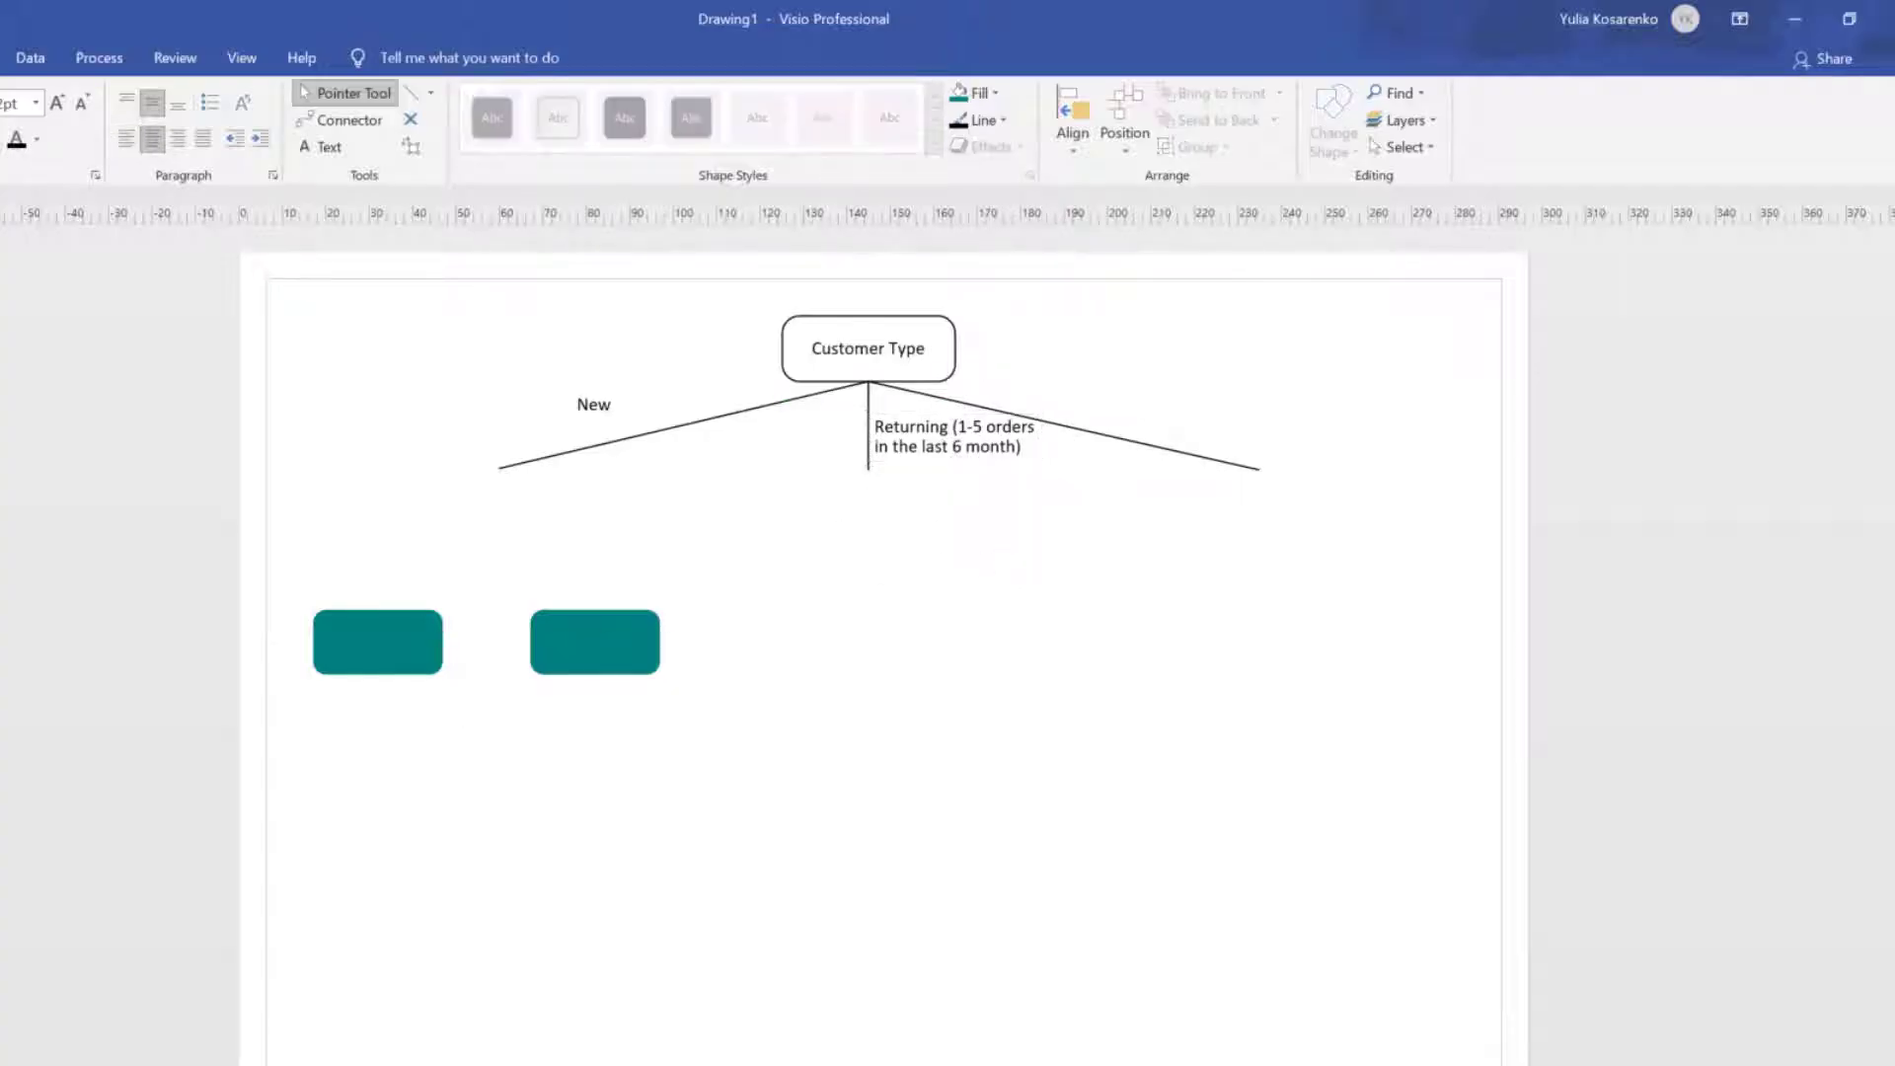
Duplicate the "Returning" label and place the copy above the right branch line.
click(928, 459)
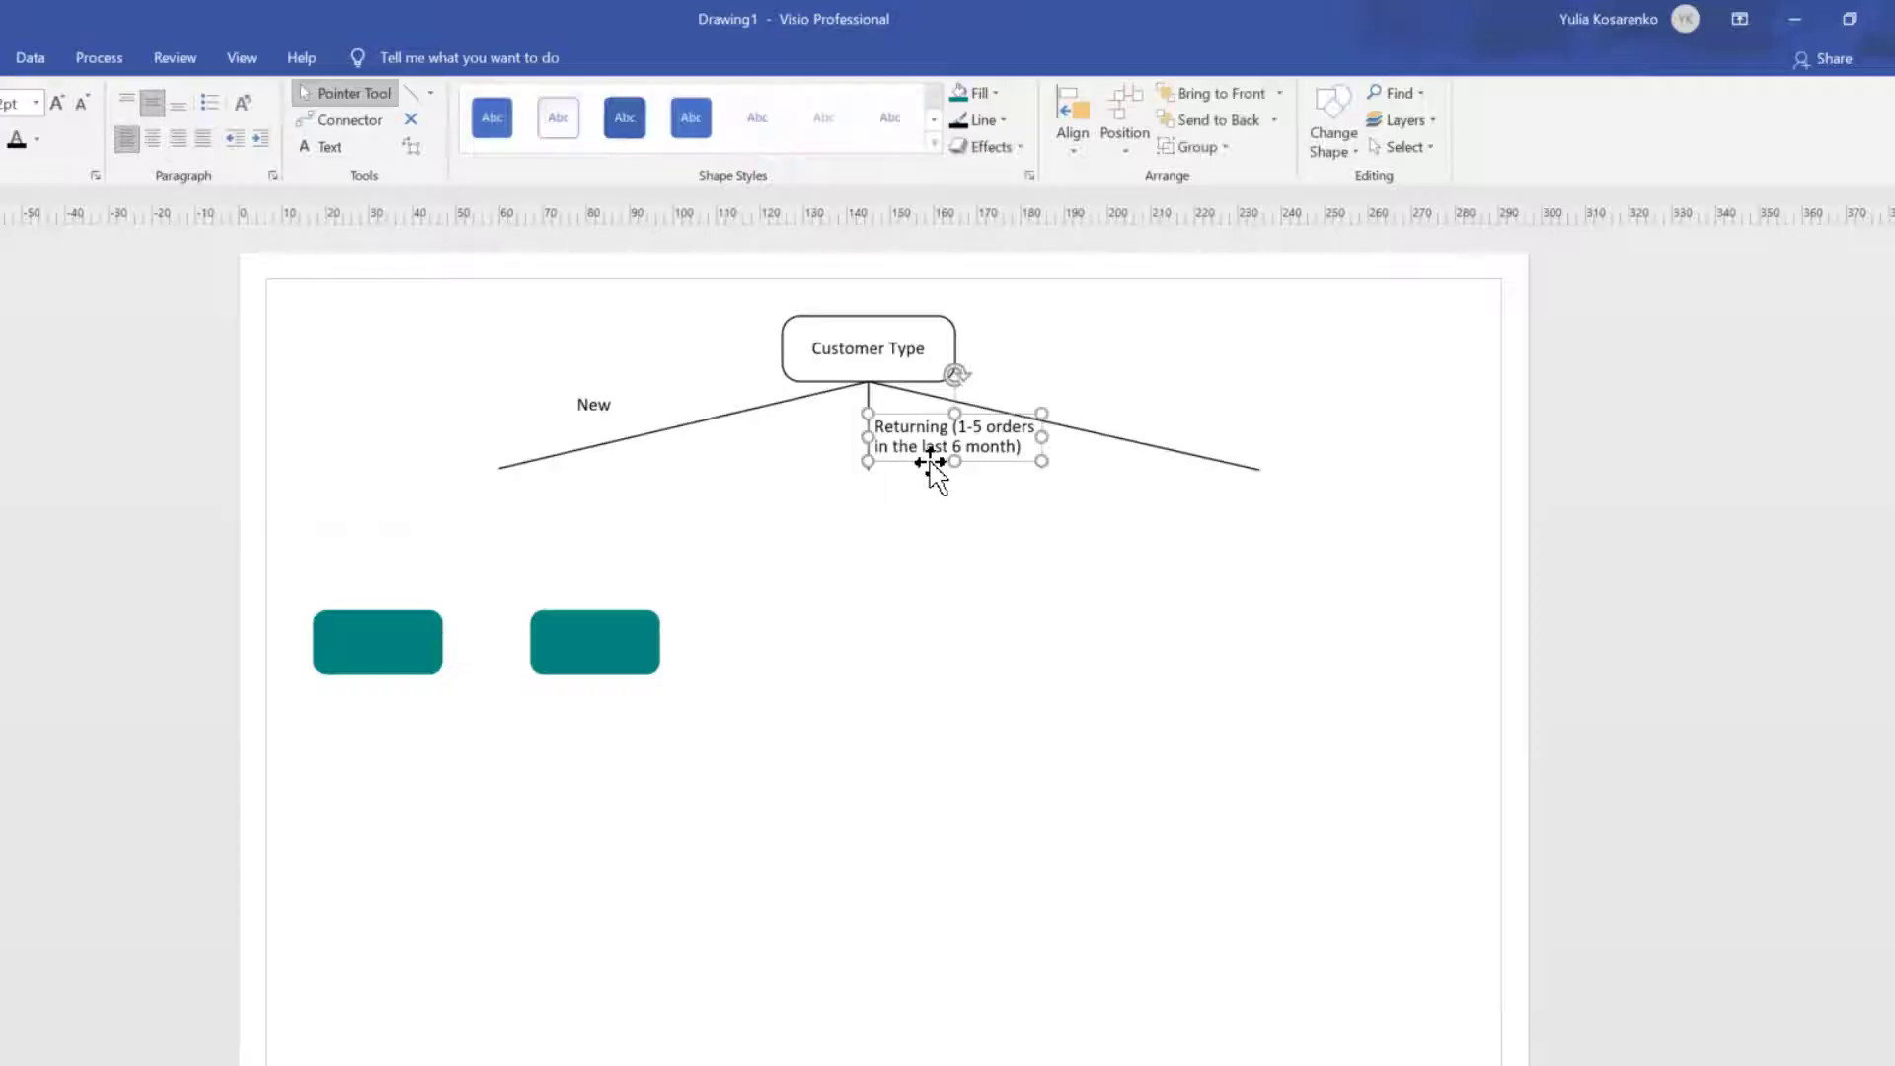
drag(930, 460, 1212, 449)
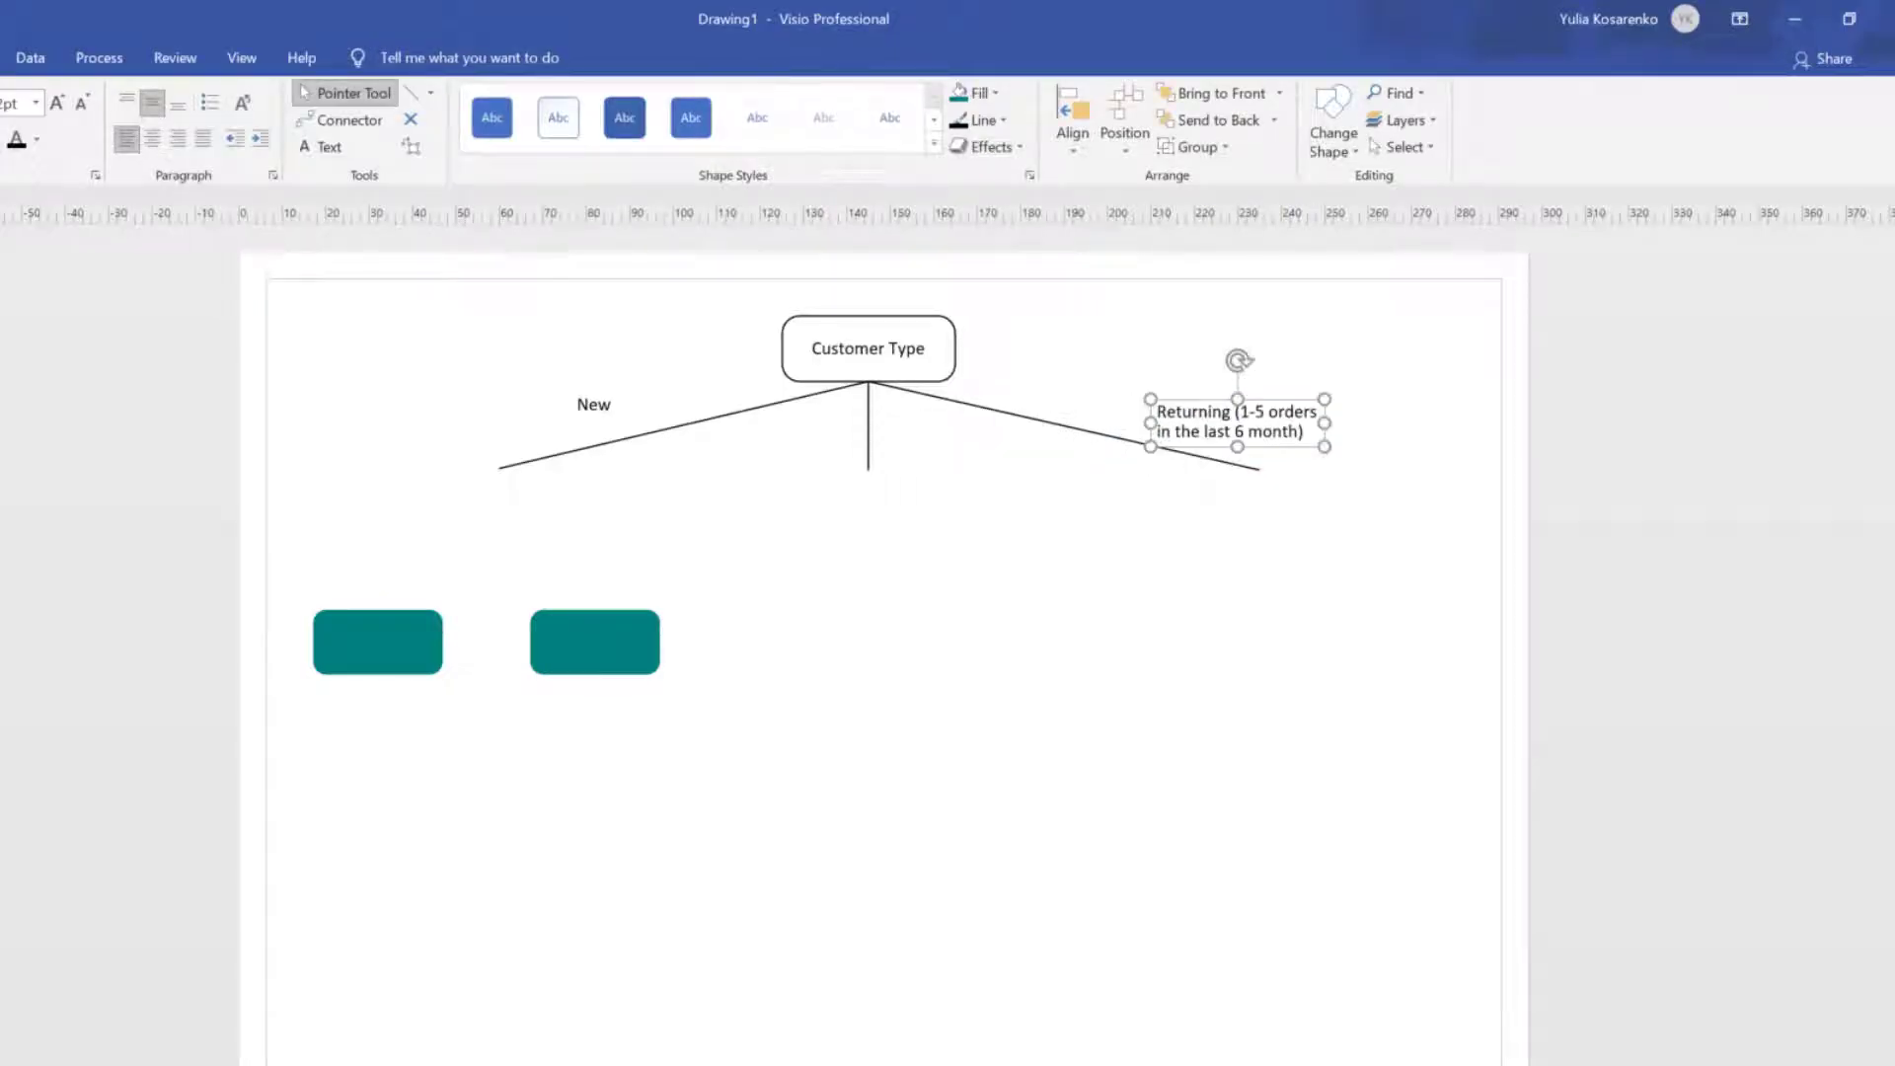
key(ctrl+z)
key(ctrl+d)
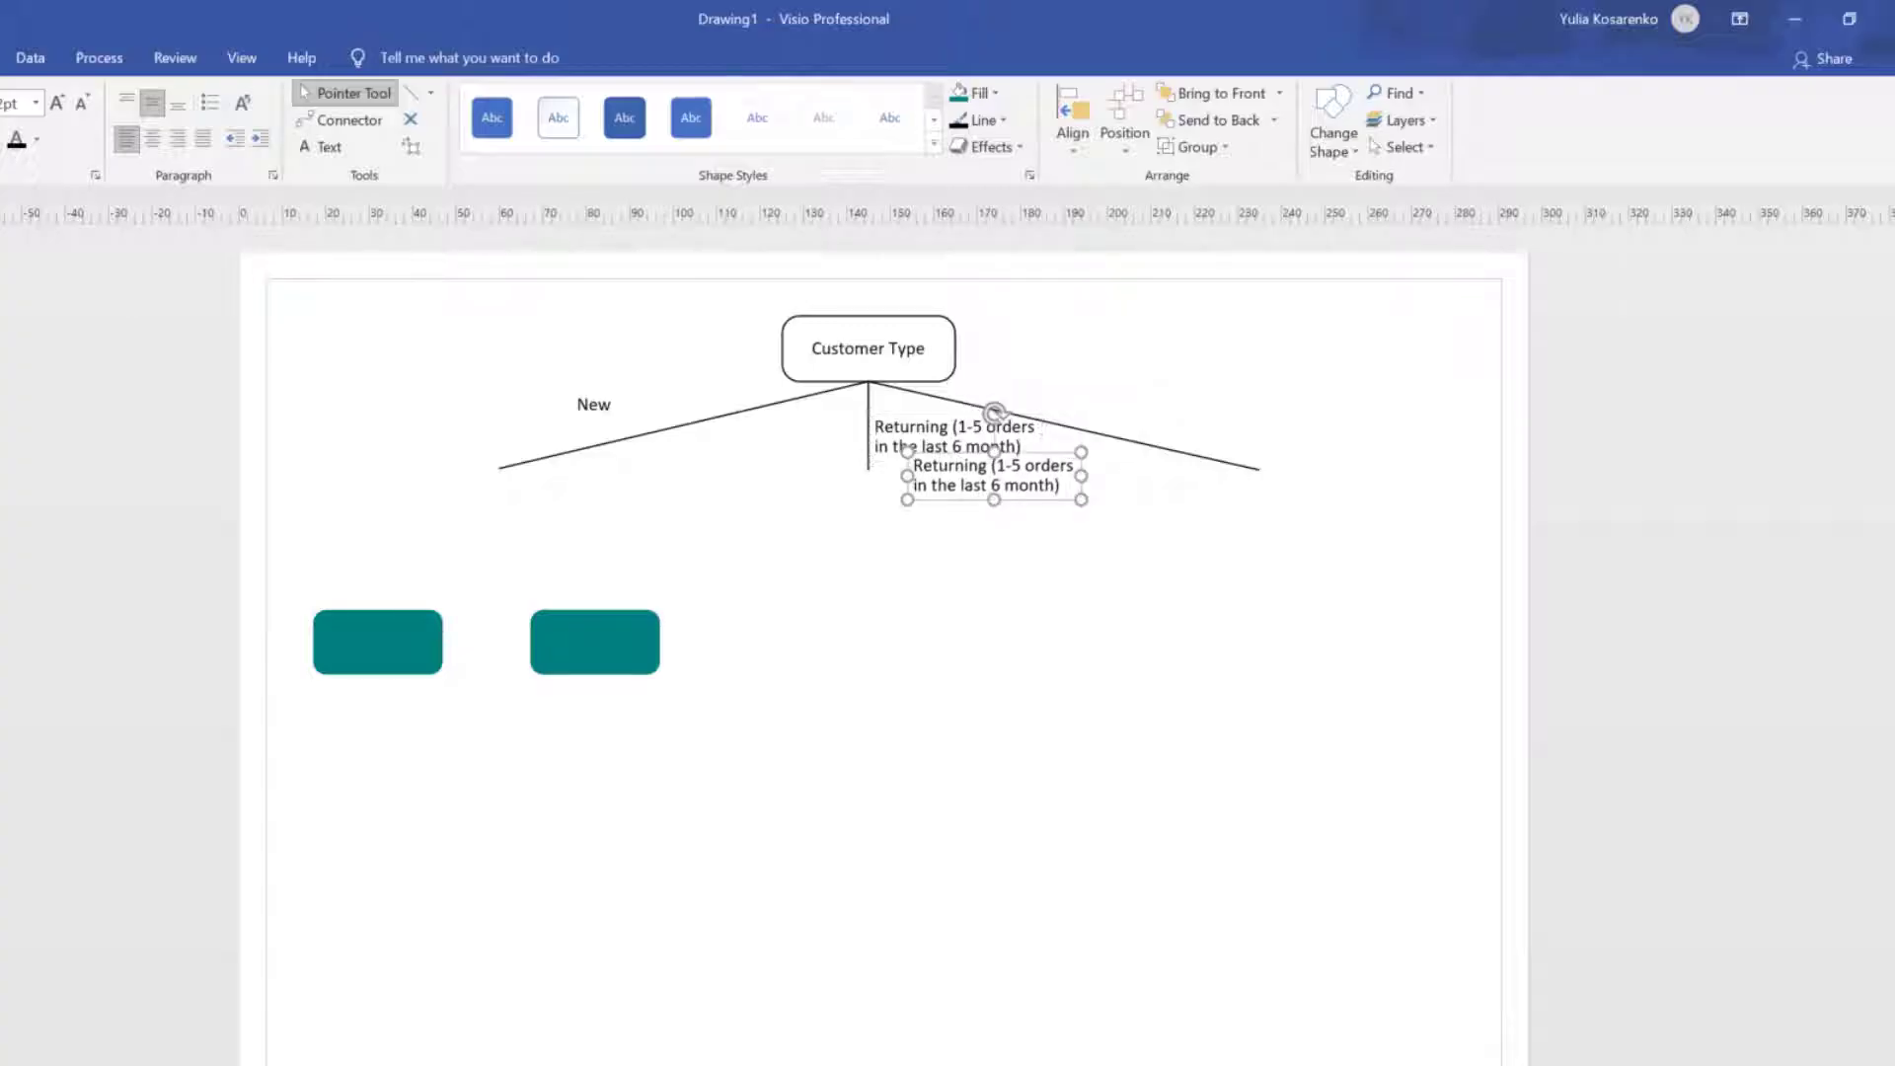
drag(1048, 500, 1270, 440)
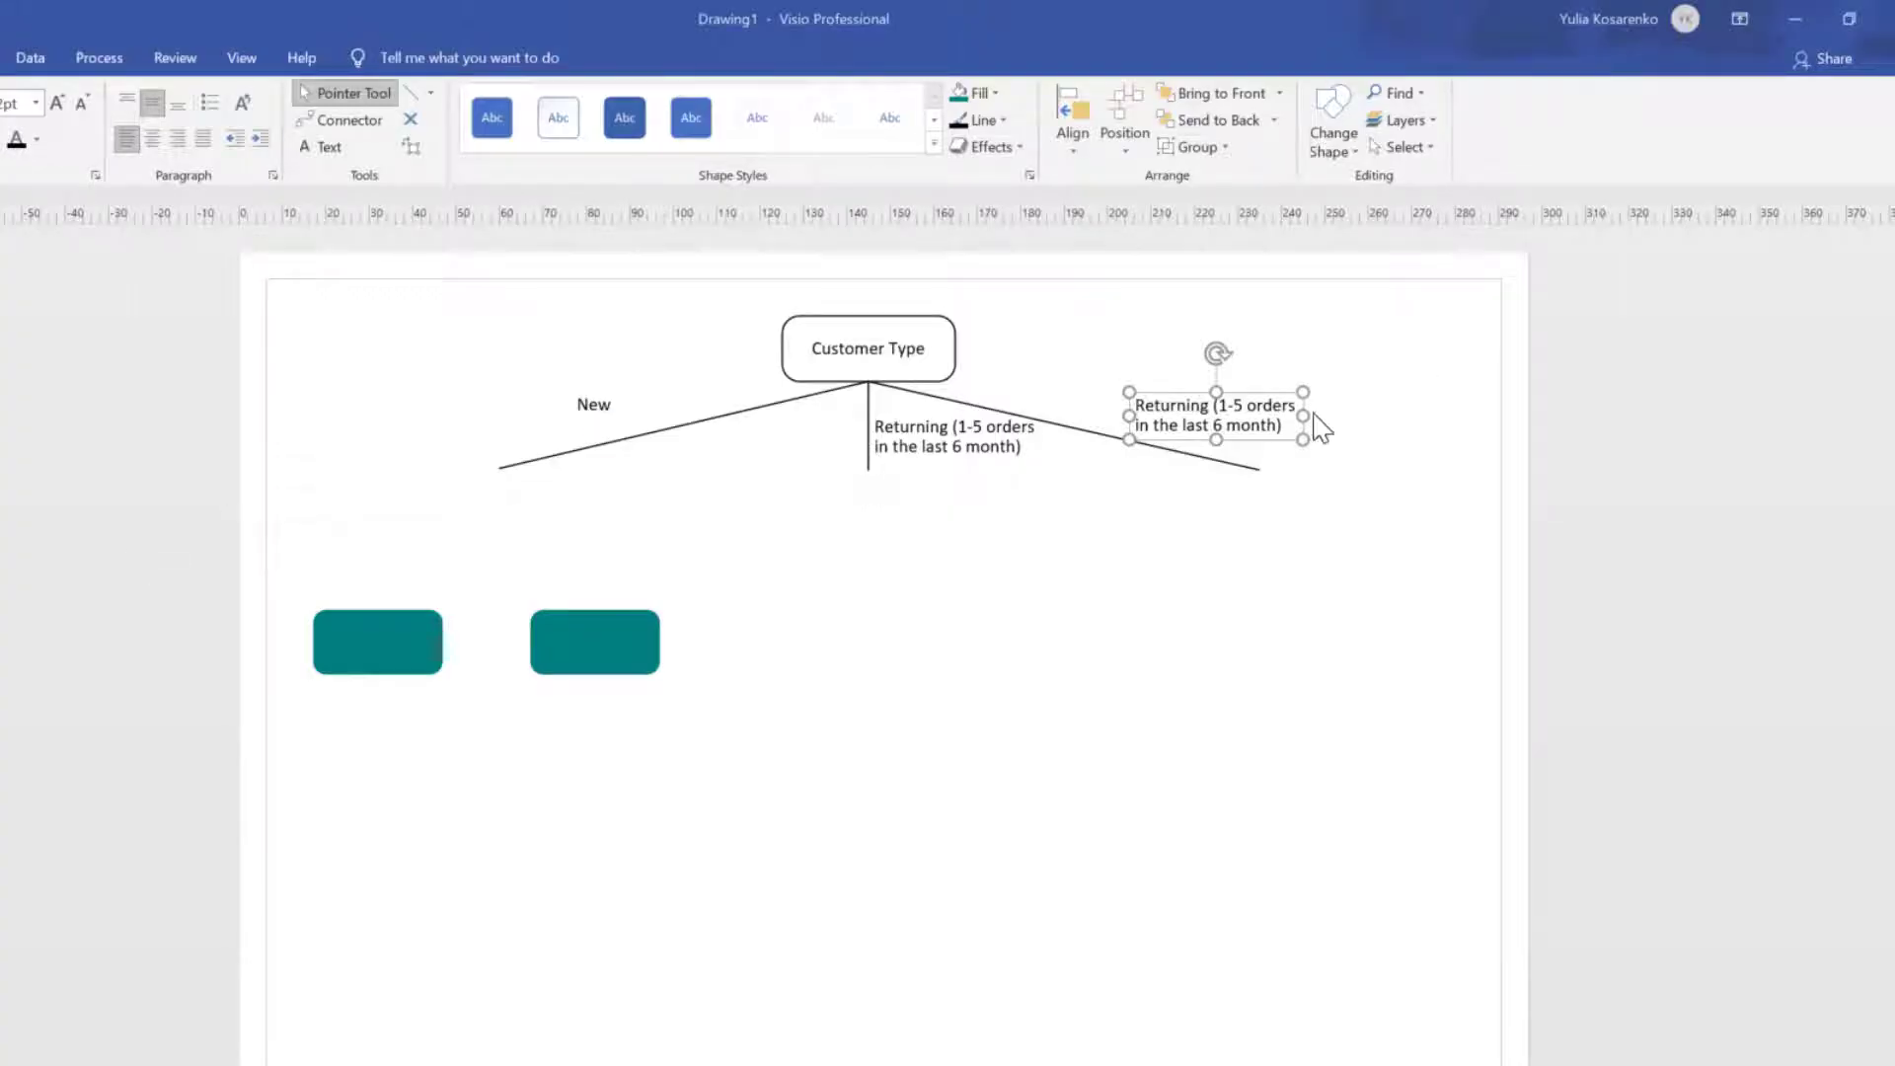
Change the right branch label to "Frequent (at least 6 orders in the last 6 months)" and widen it to fit two lines.
click(1211, 422)
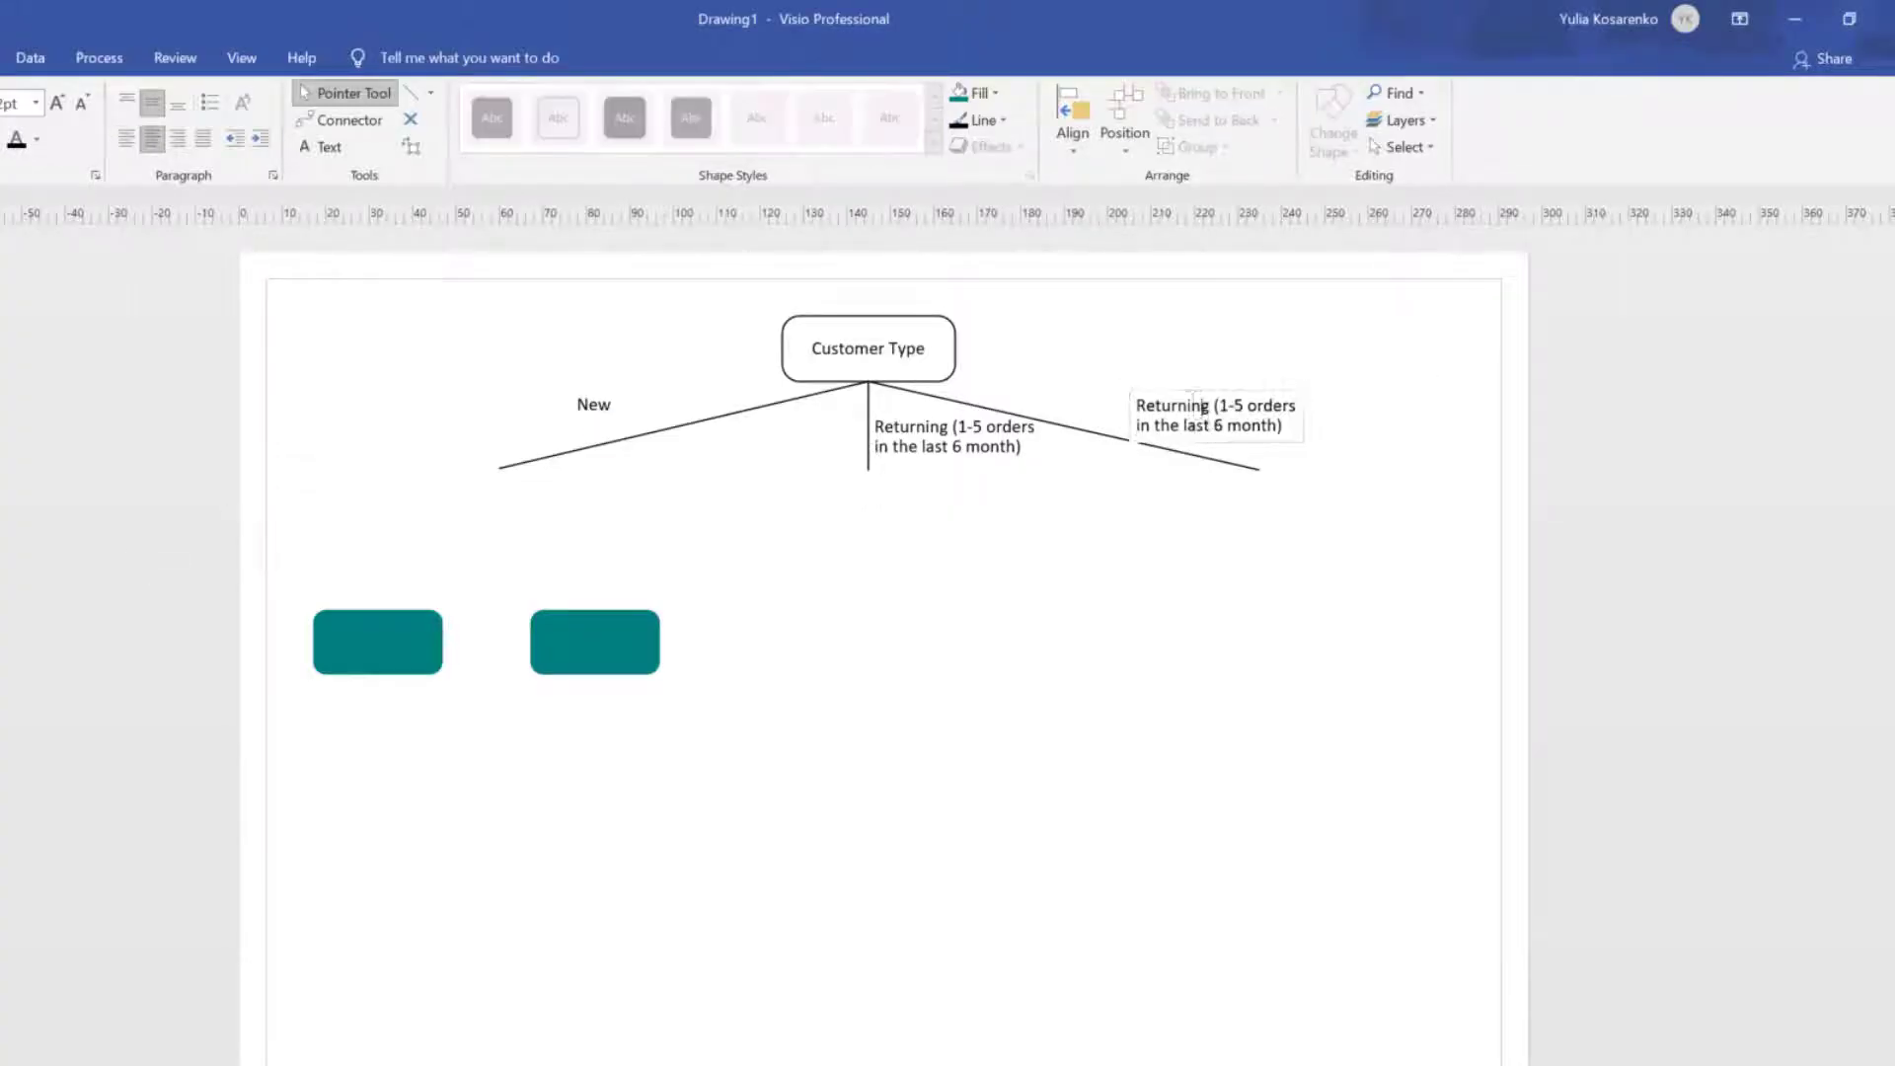
drag(1137, 405, 1323, 425)
text(Frequent (at least 6 orders in the last 6 months))
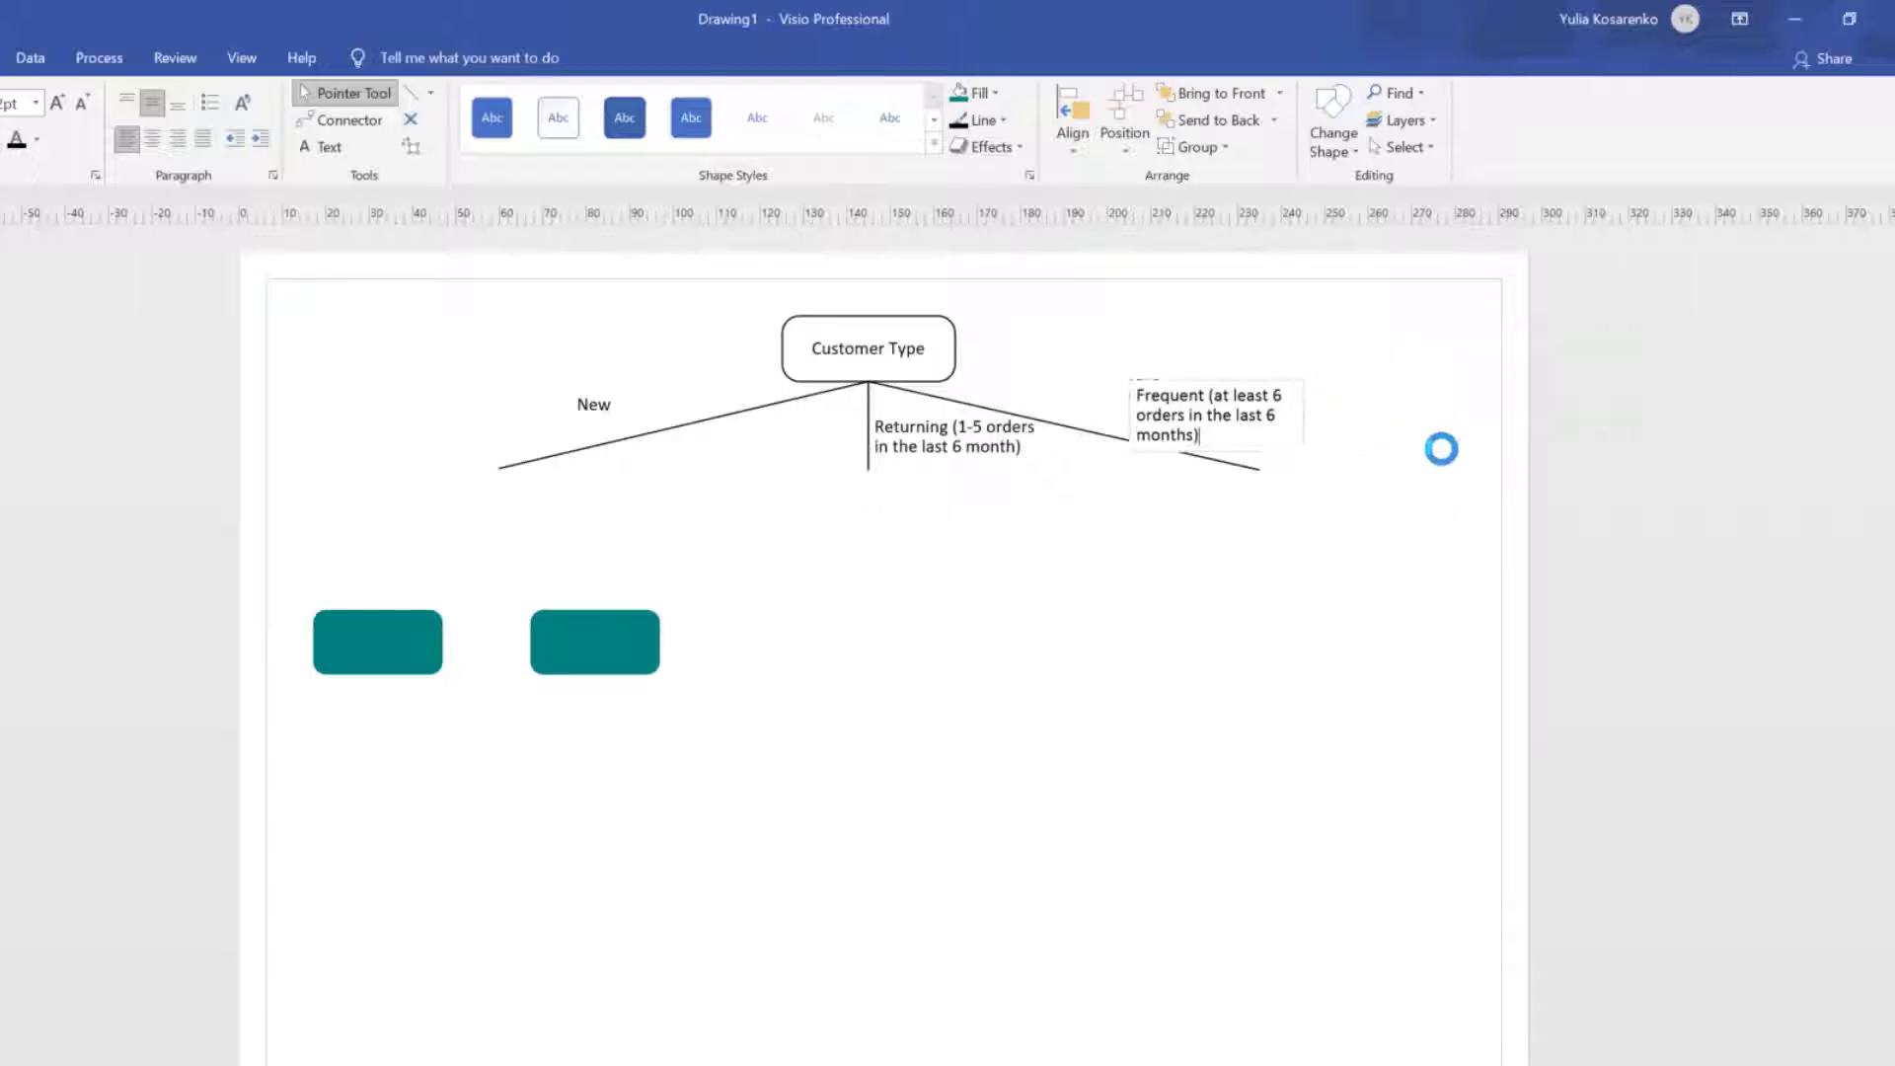
click(1276, 411)
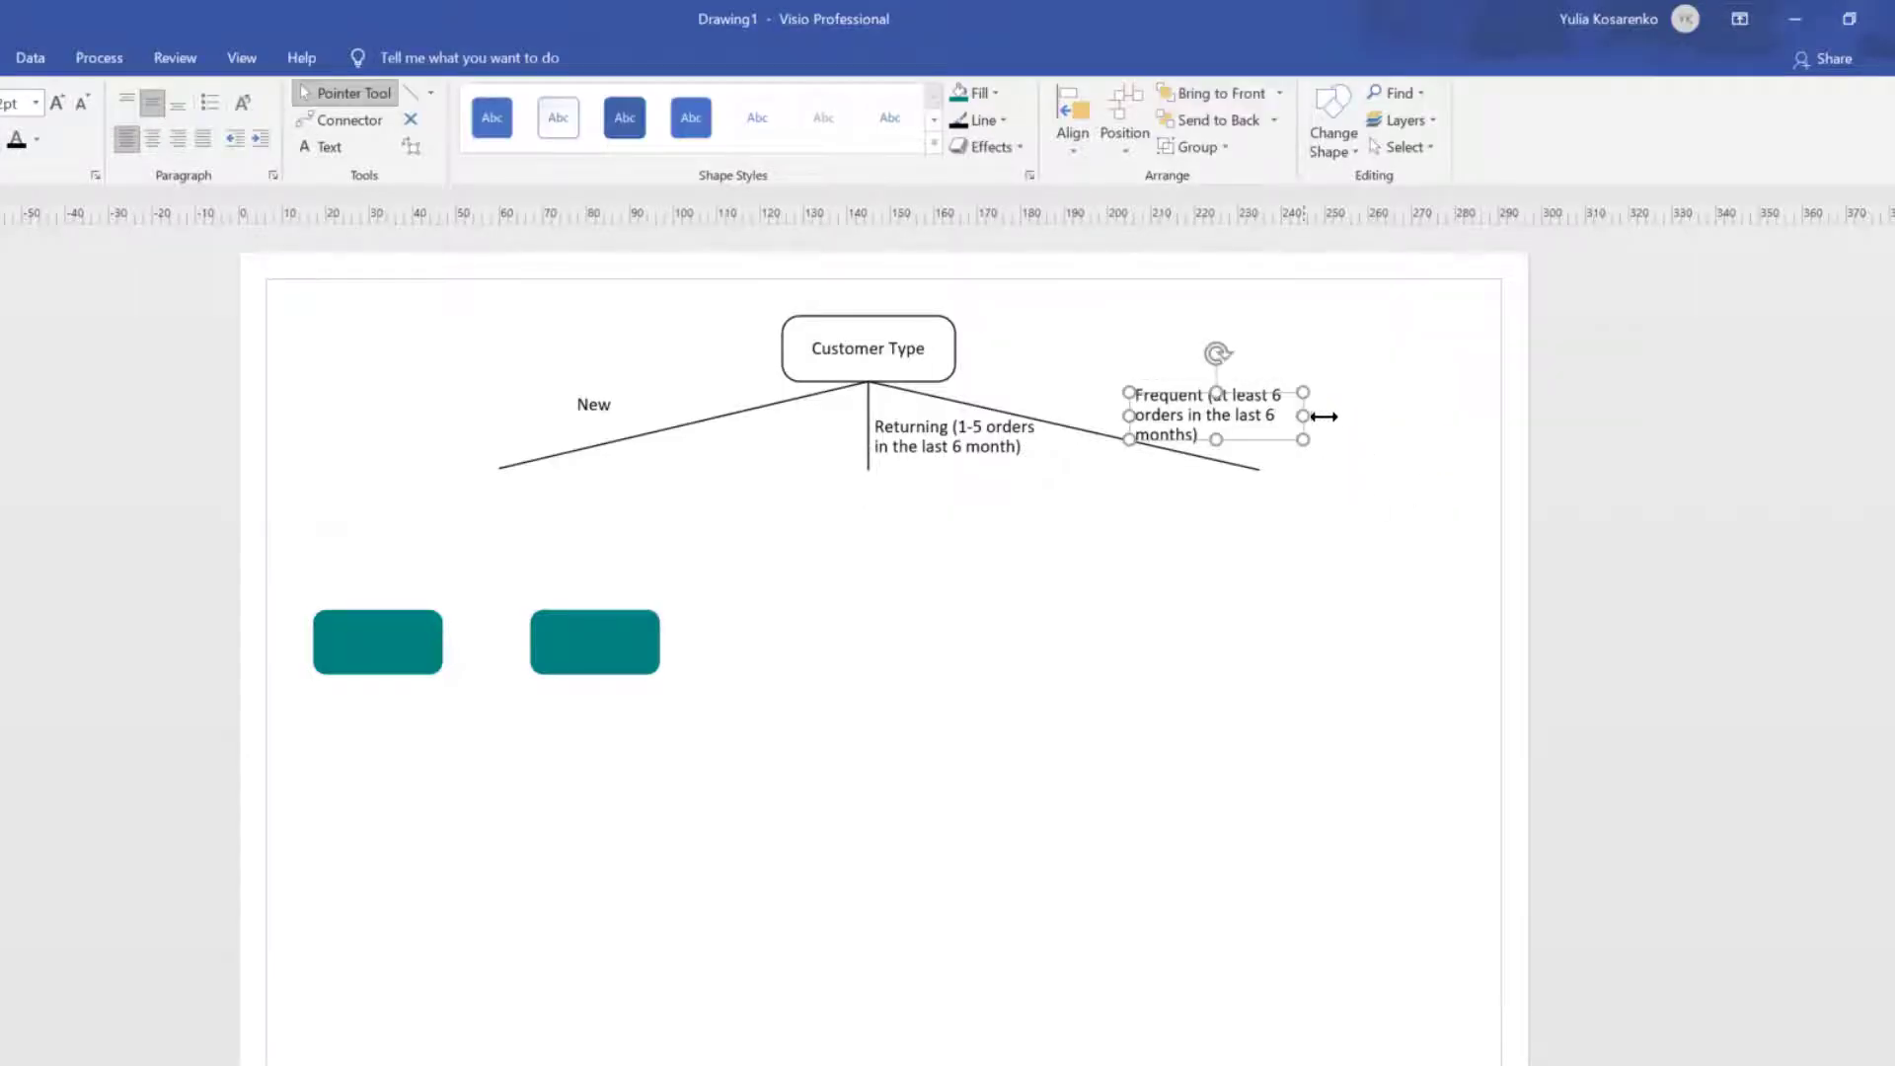
drag(1323, 417, 1362, 415)
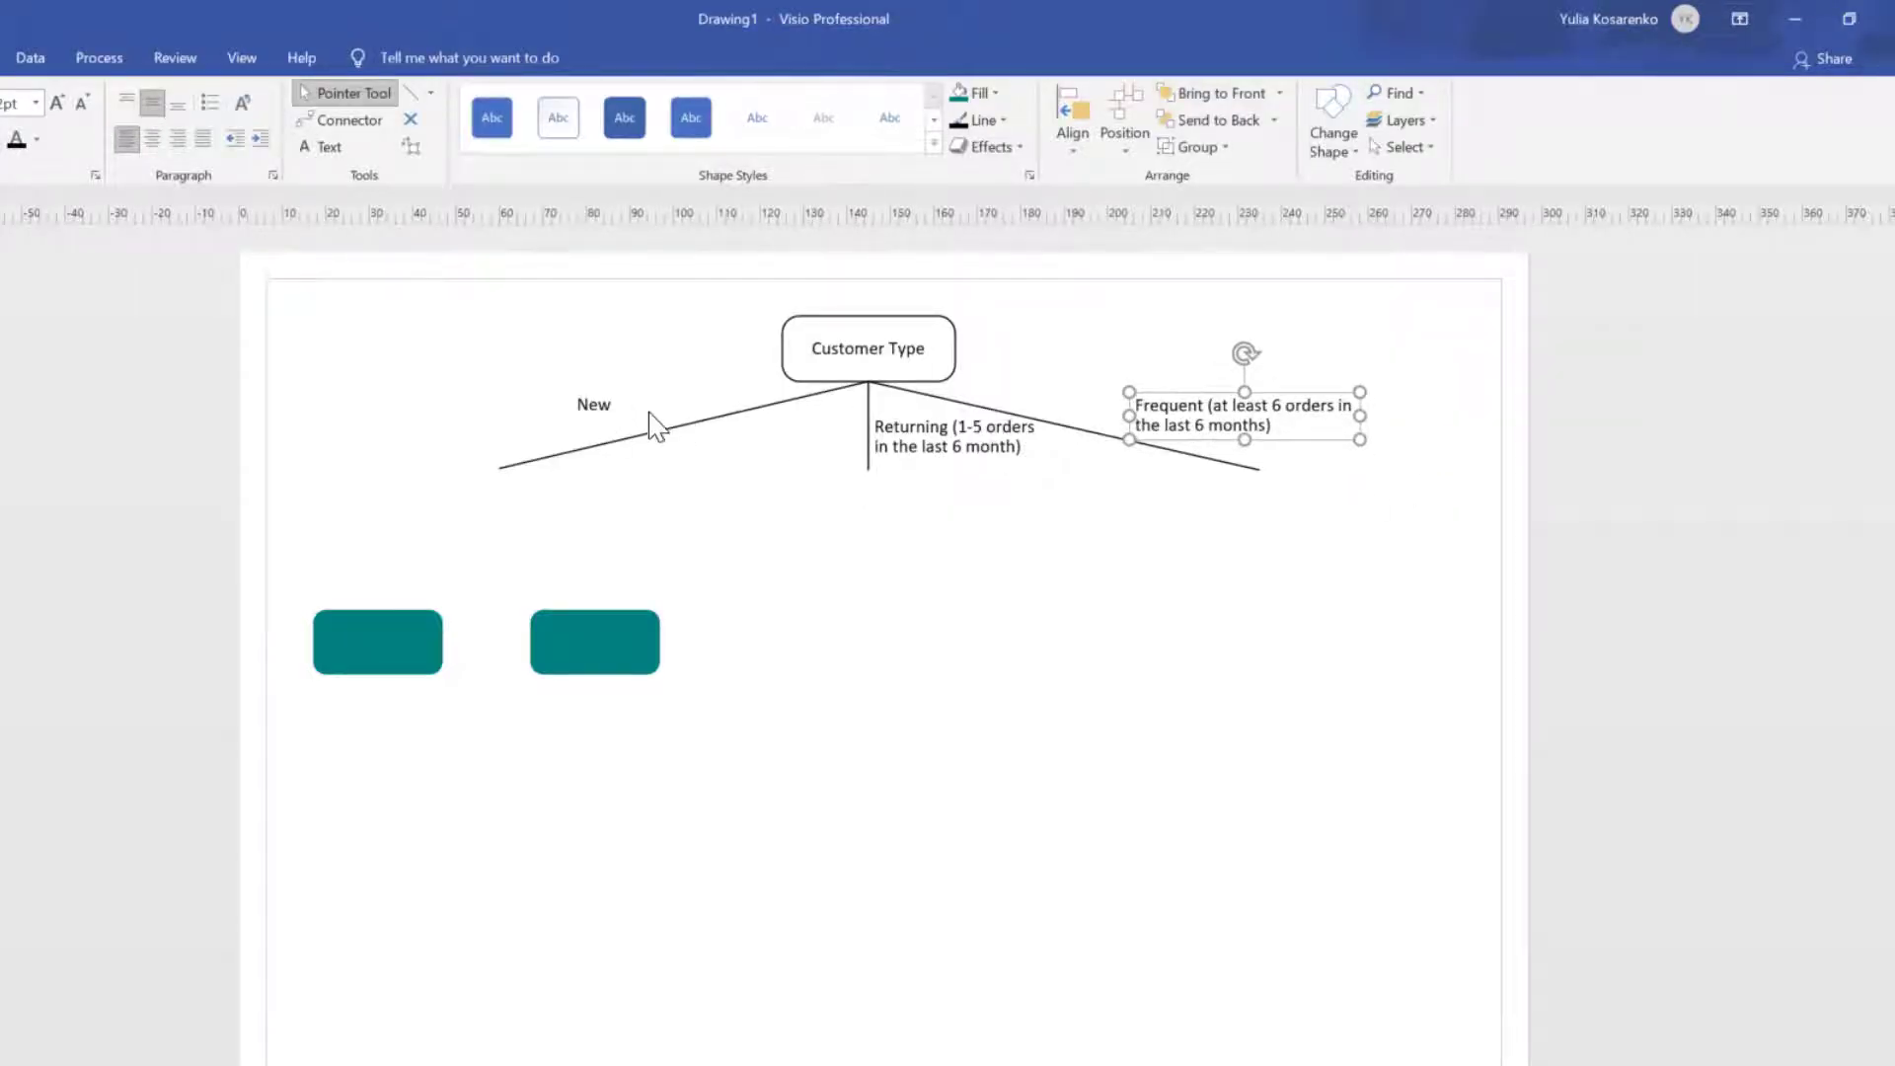
click(586, 406)
shift+click(964, 431)
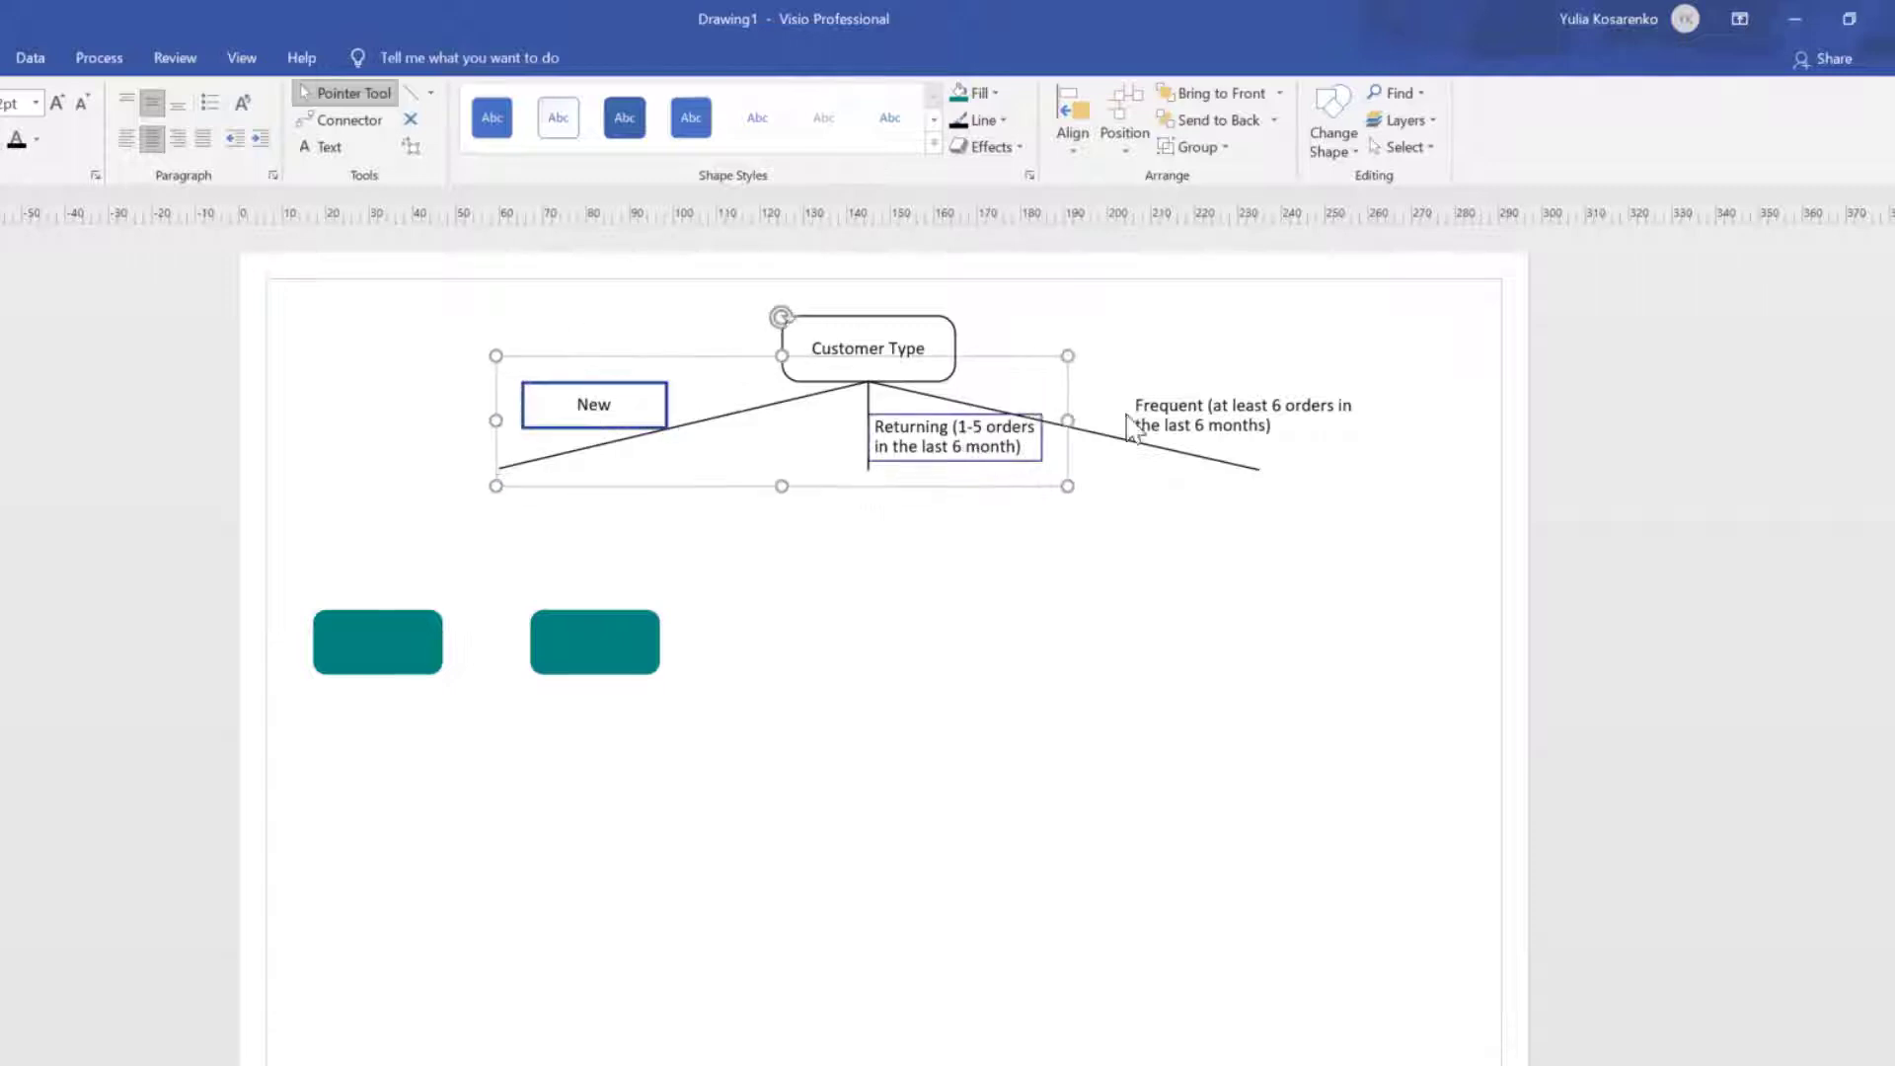
shift+click(1238, 413)
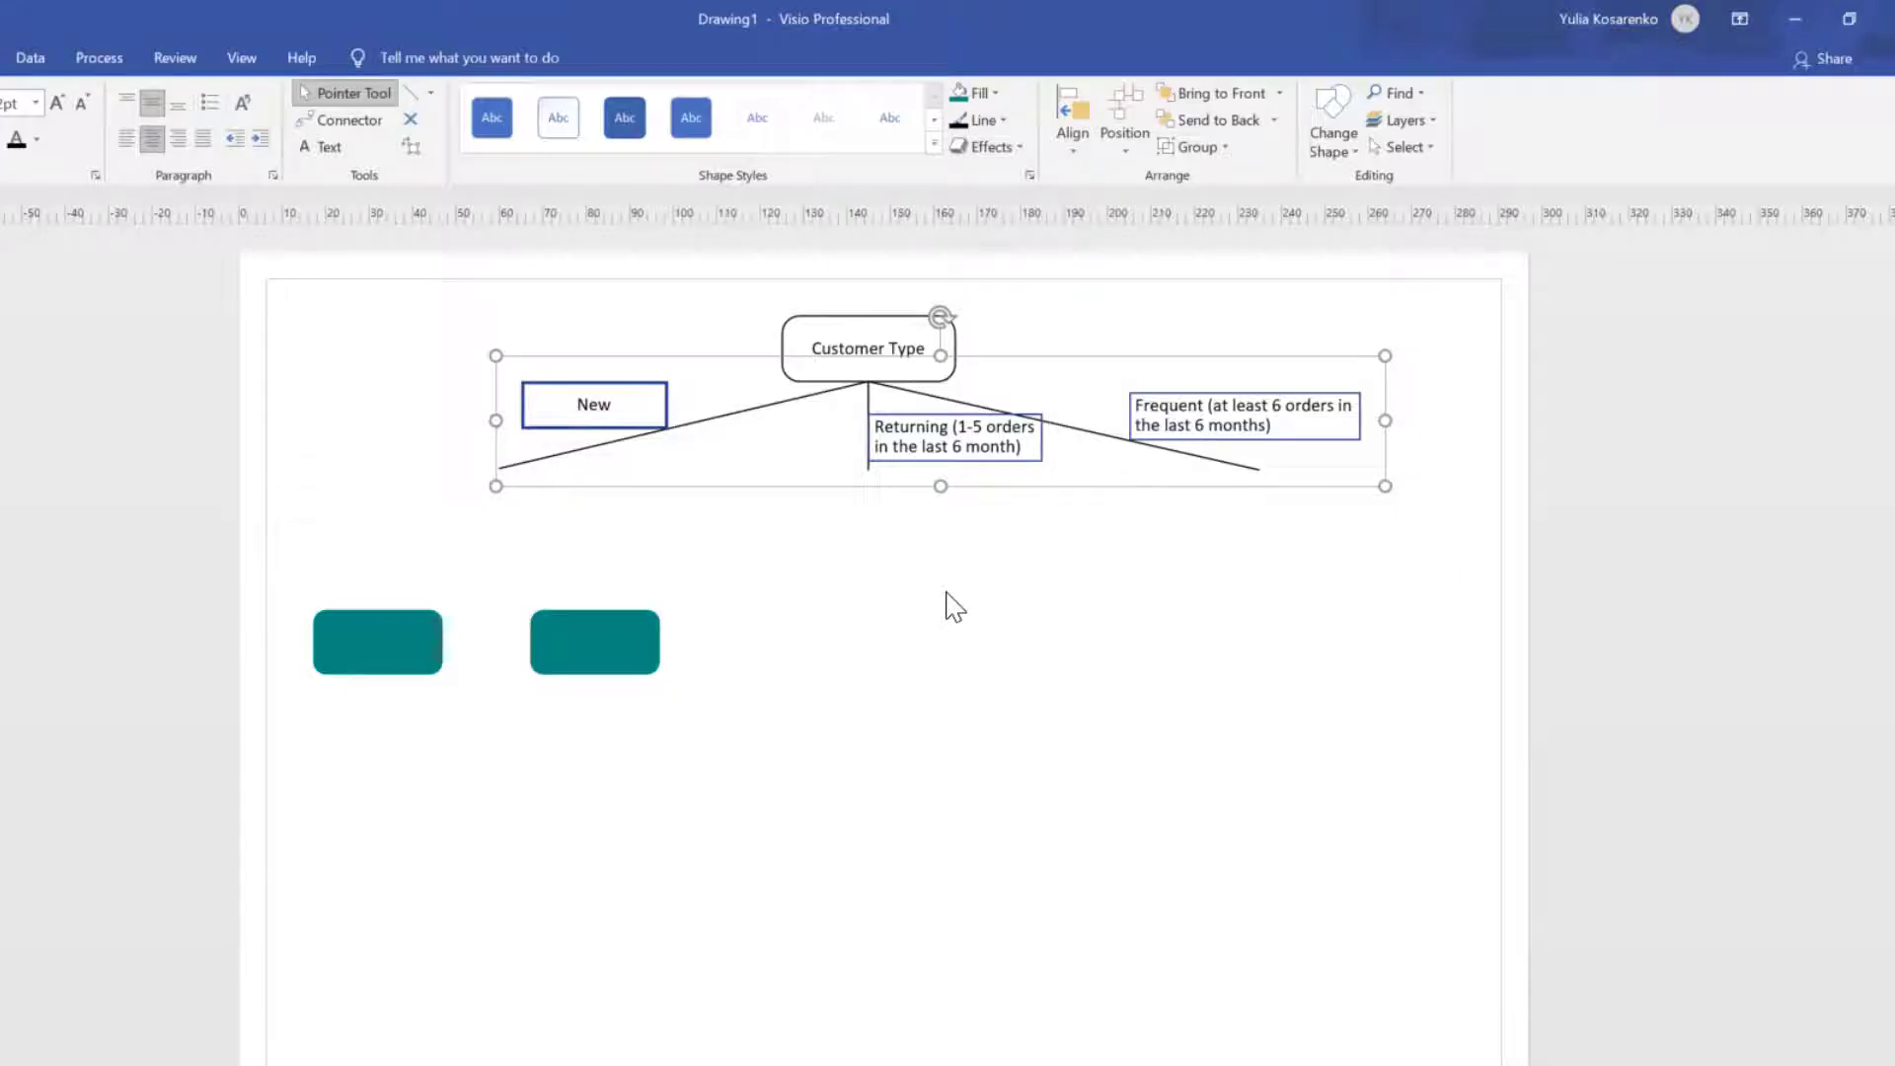
click(727, 494)
Extend the left branch label to "New or no orders in the last 6 months" and widen it to fit two lines.
click(593, 406)
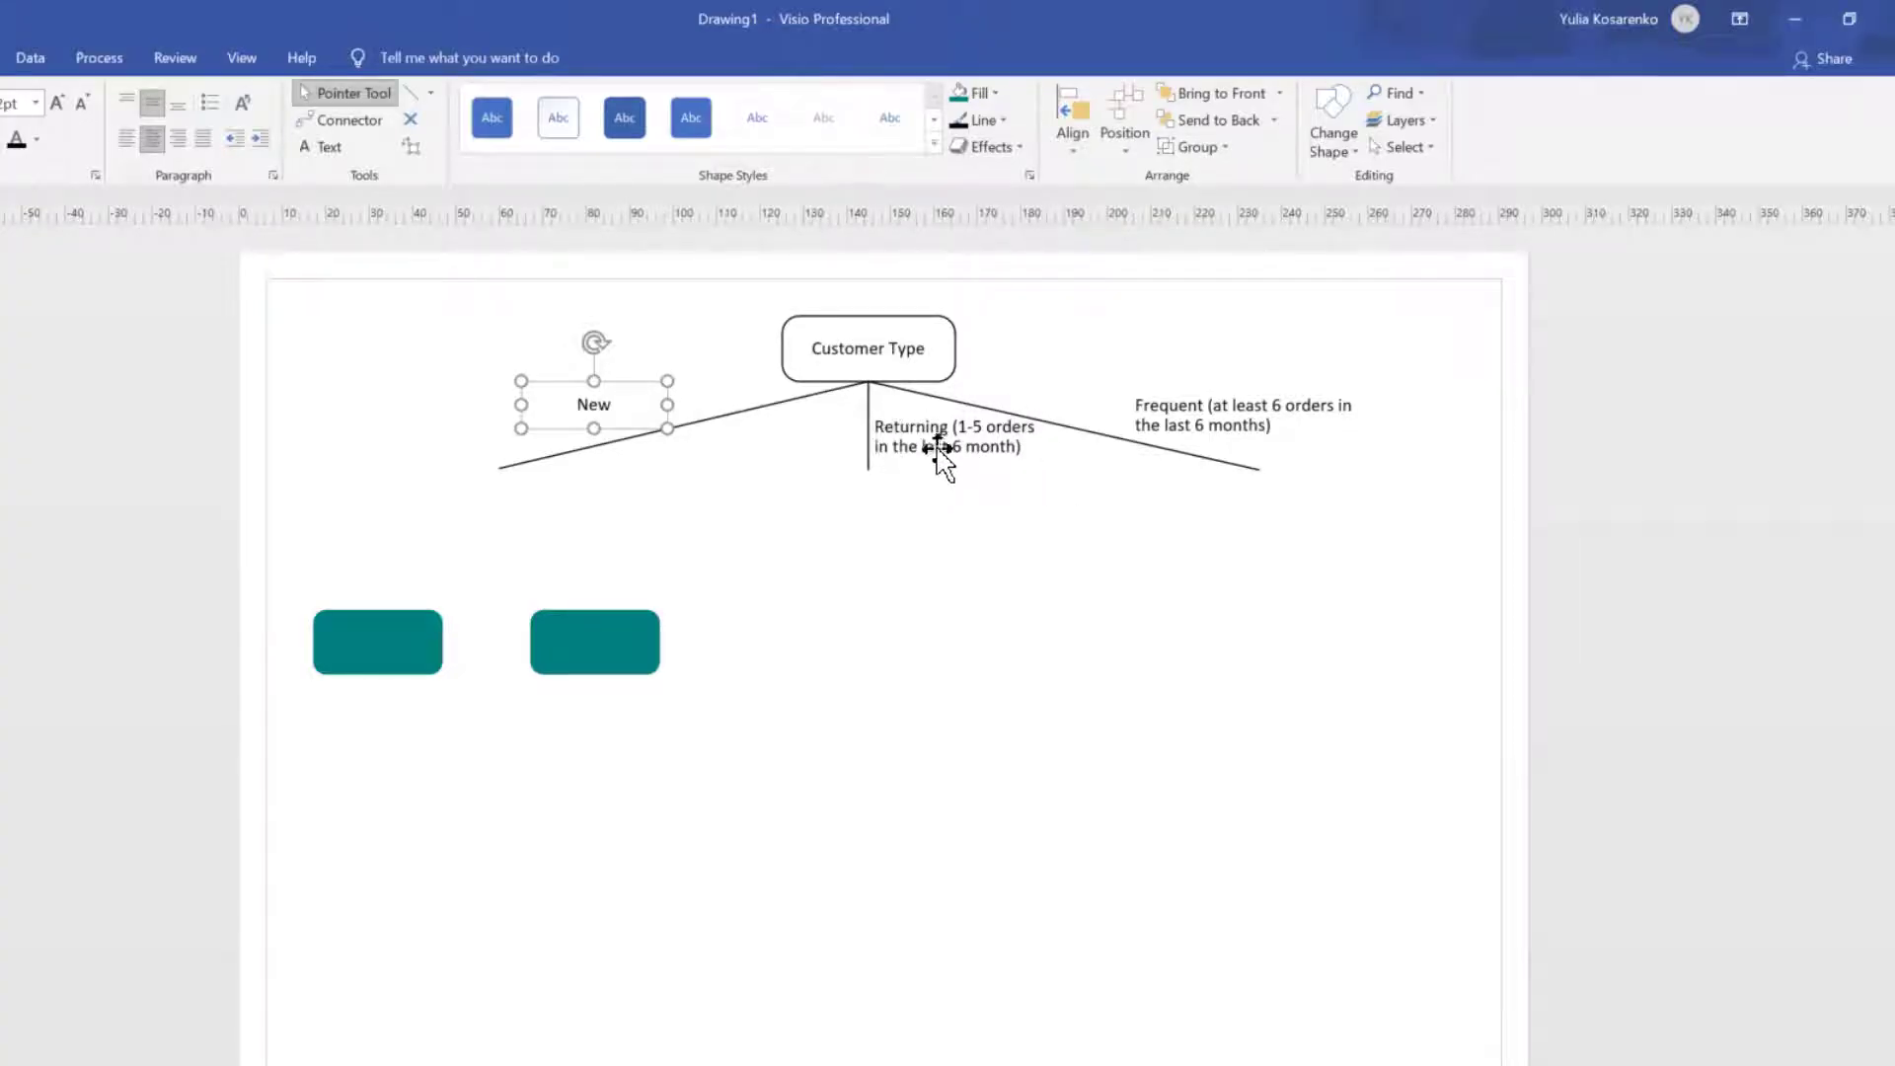
double_click(589, 400)
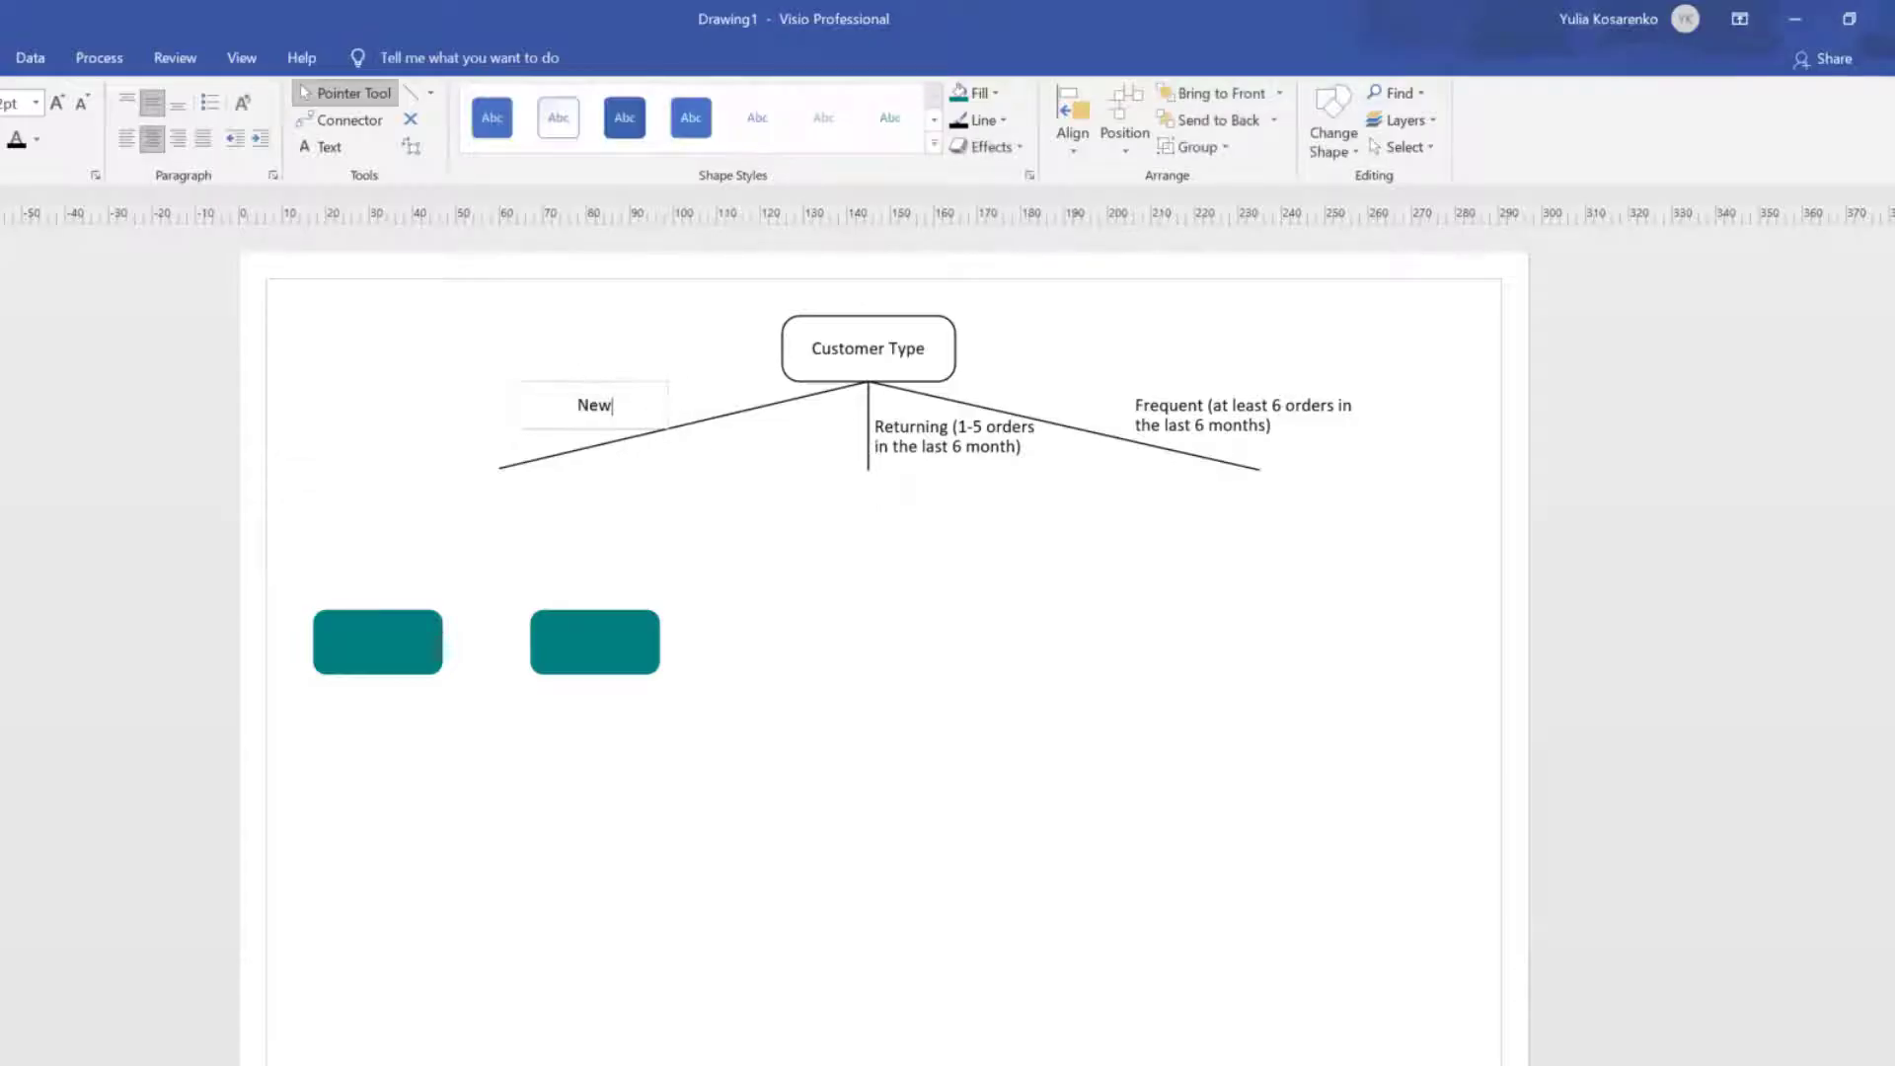
text(or no orders in t)
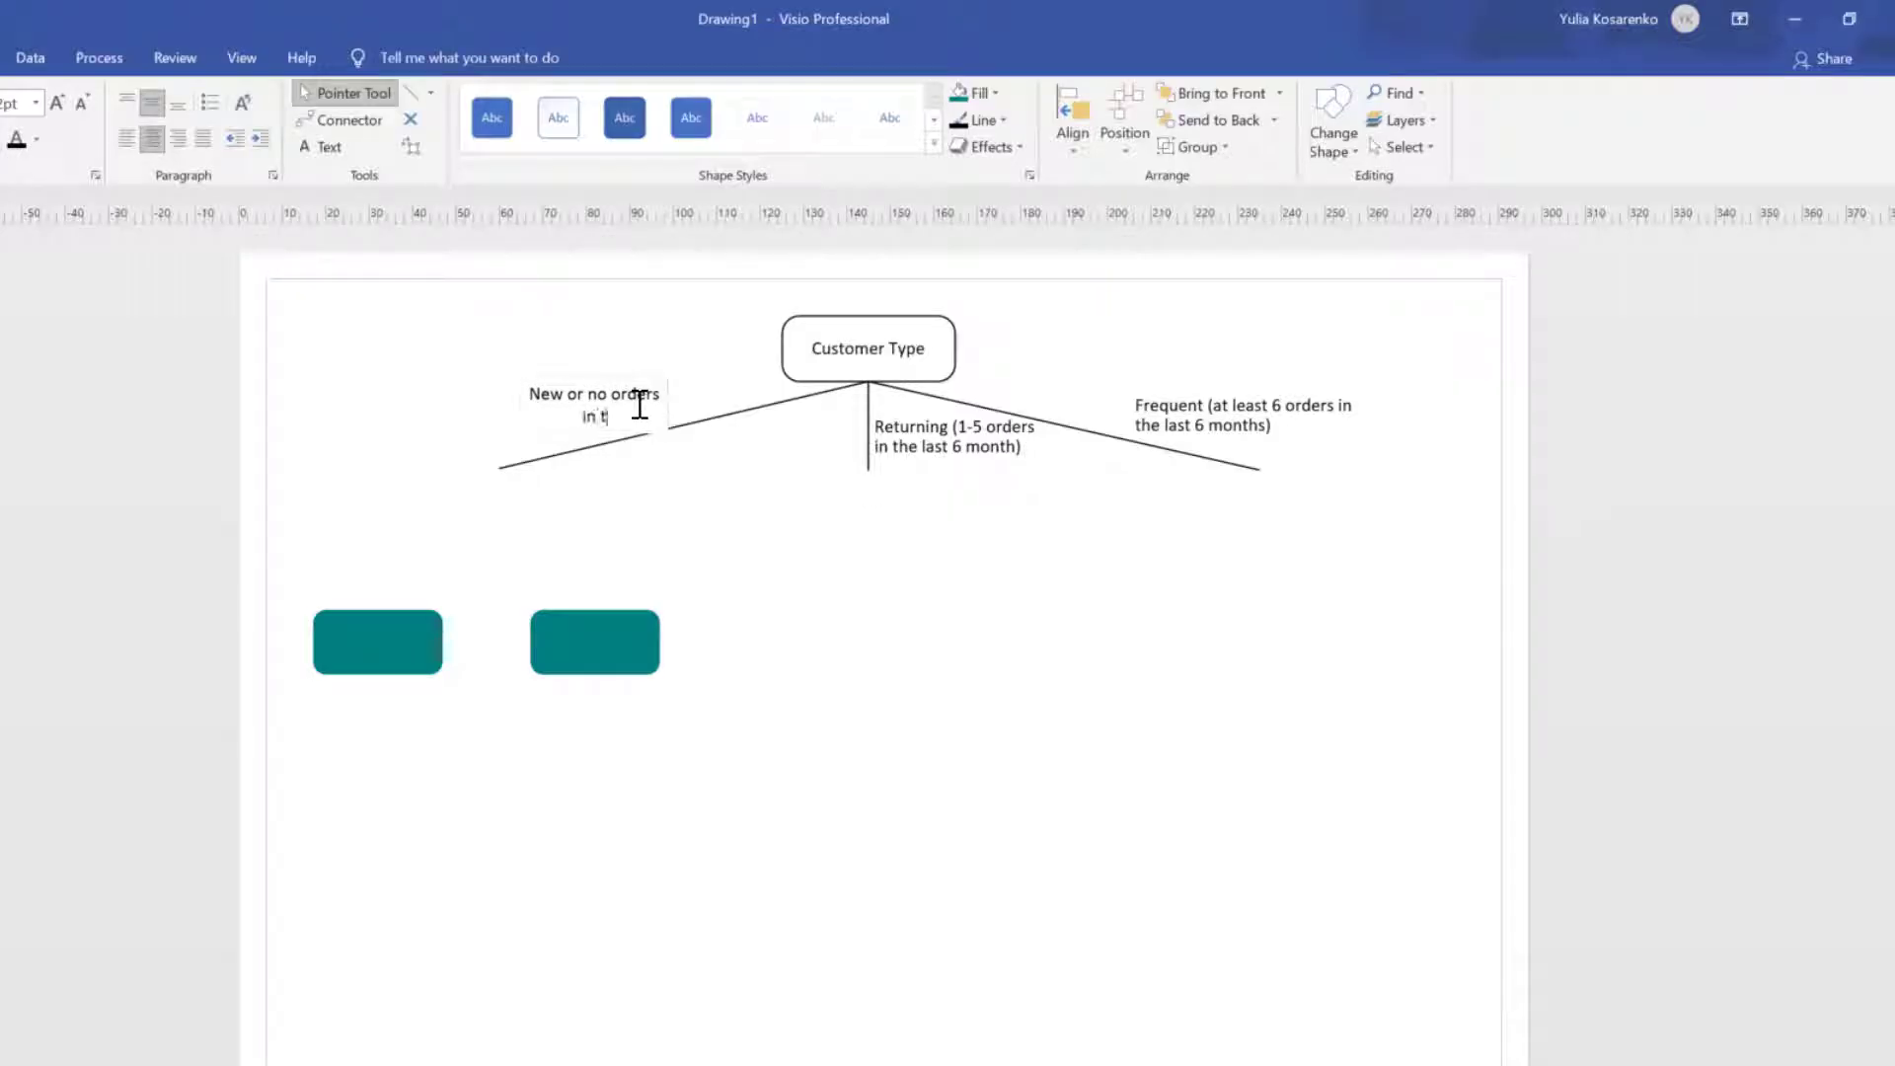
text(he last 6 months)
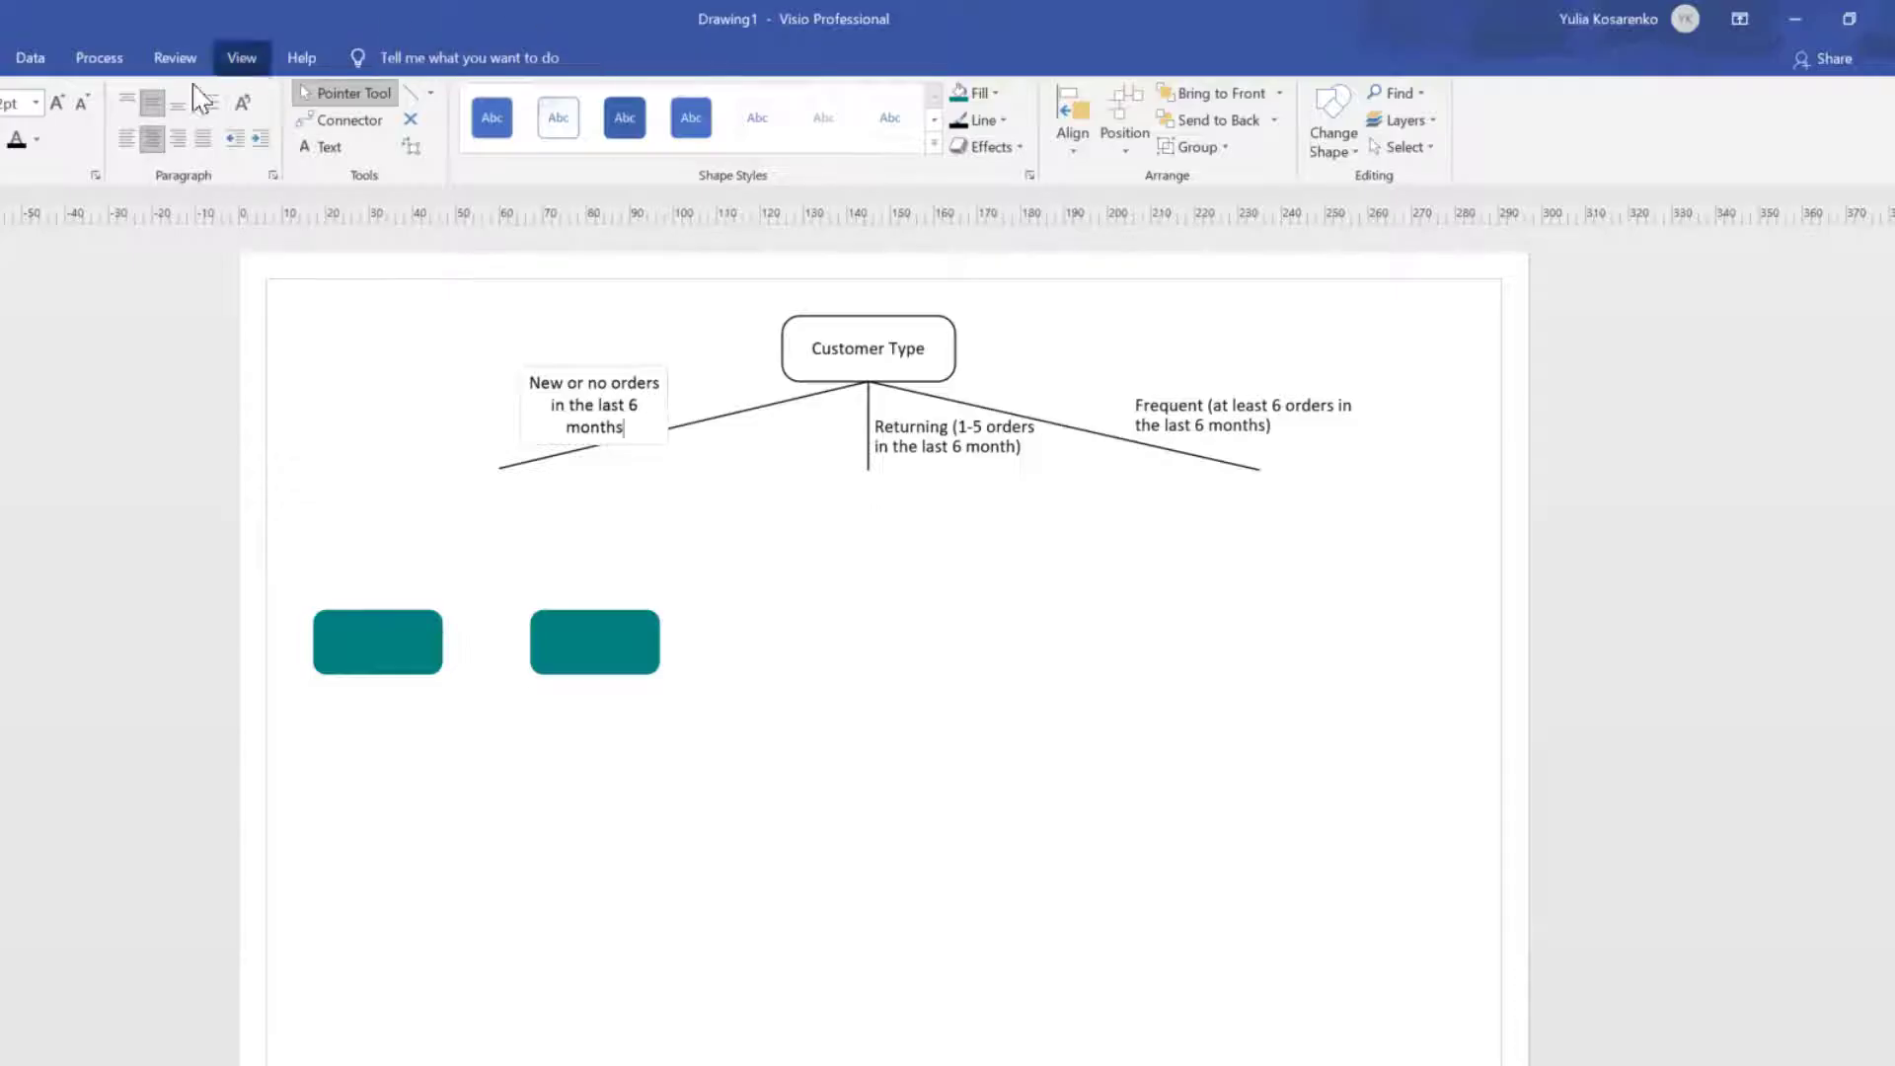
click(982, 442)
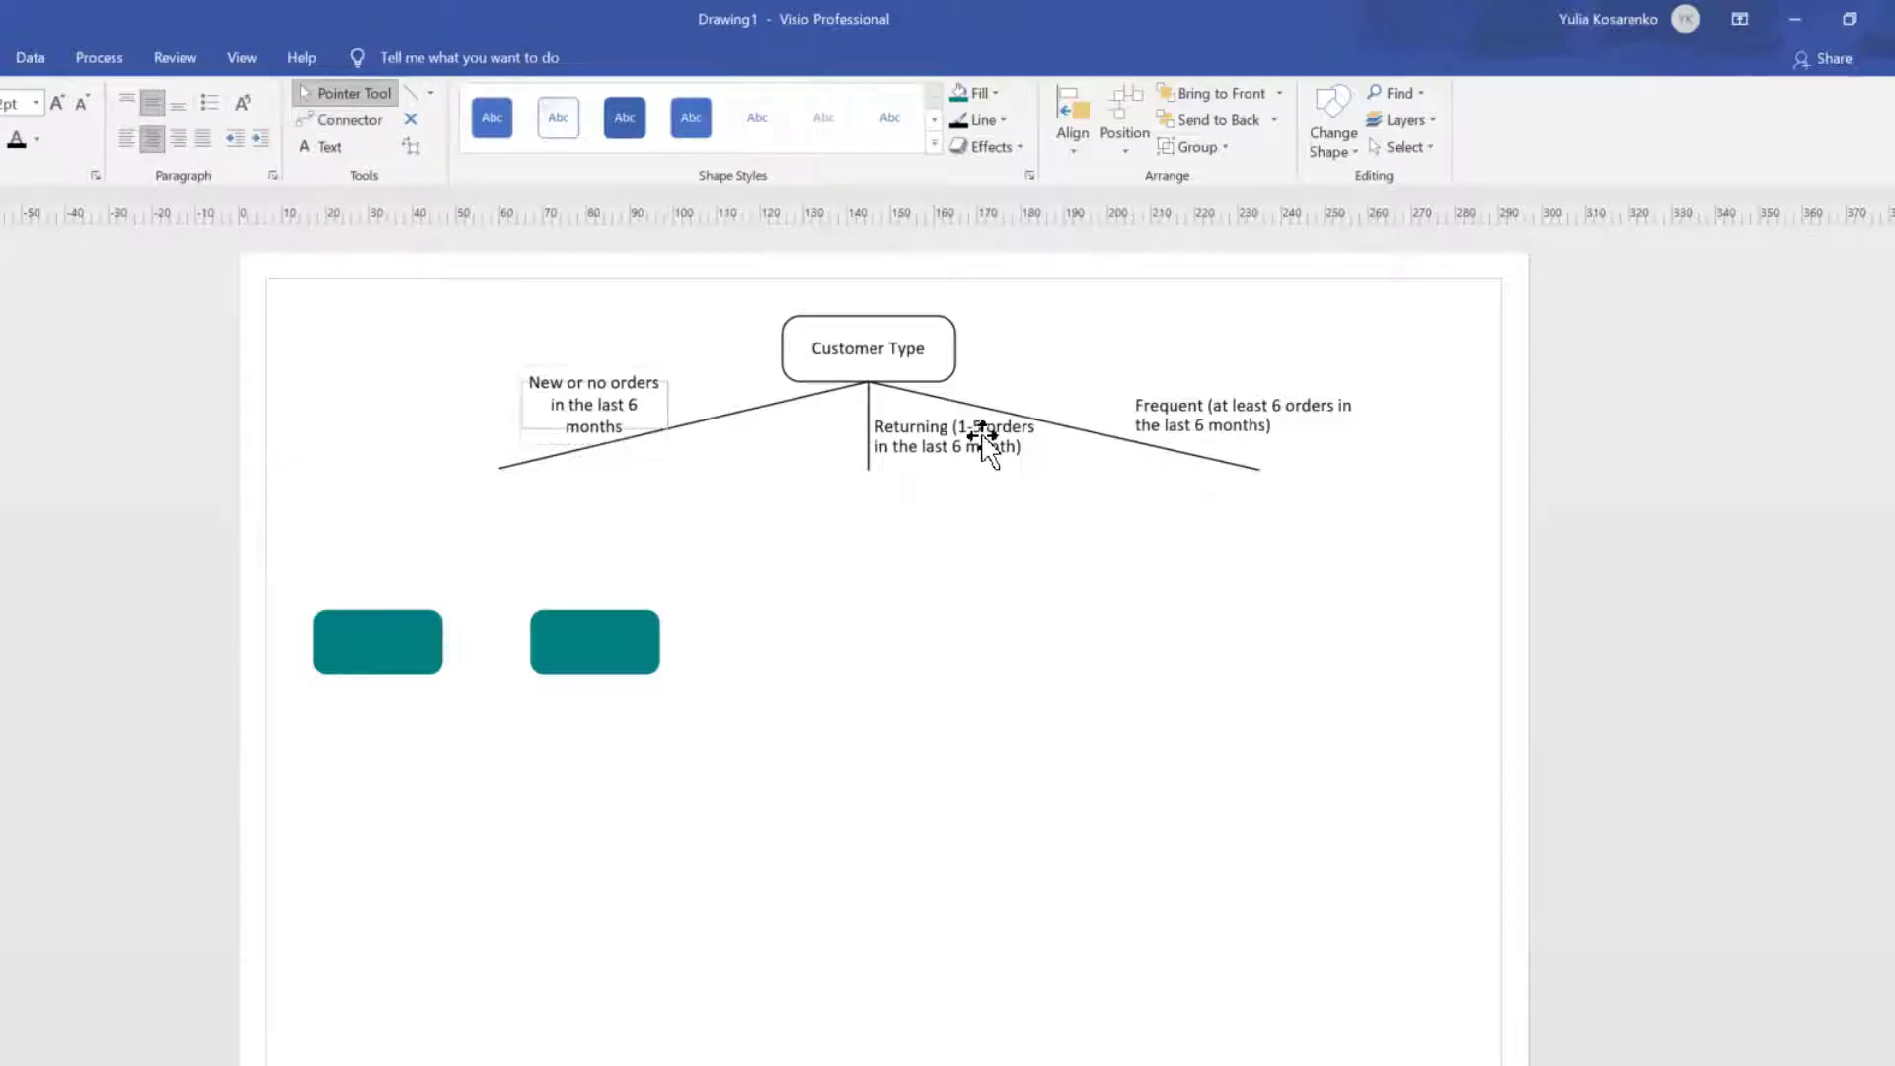
click(587, 407)
drag(520, 403, 477, 404)
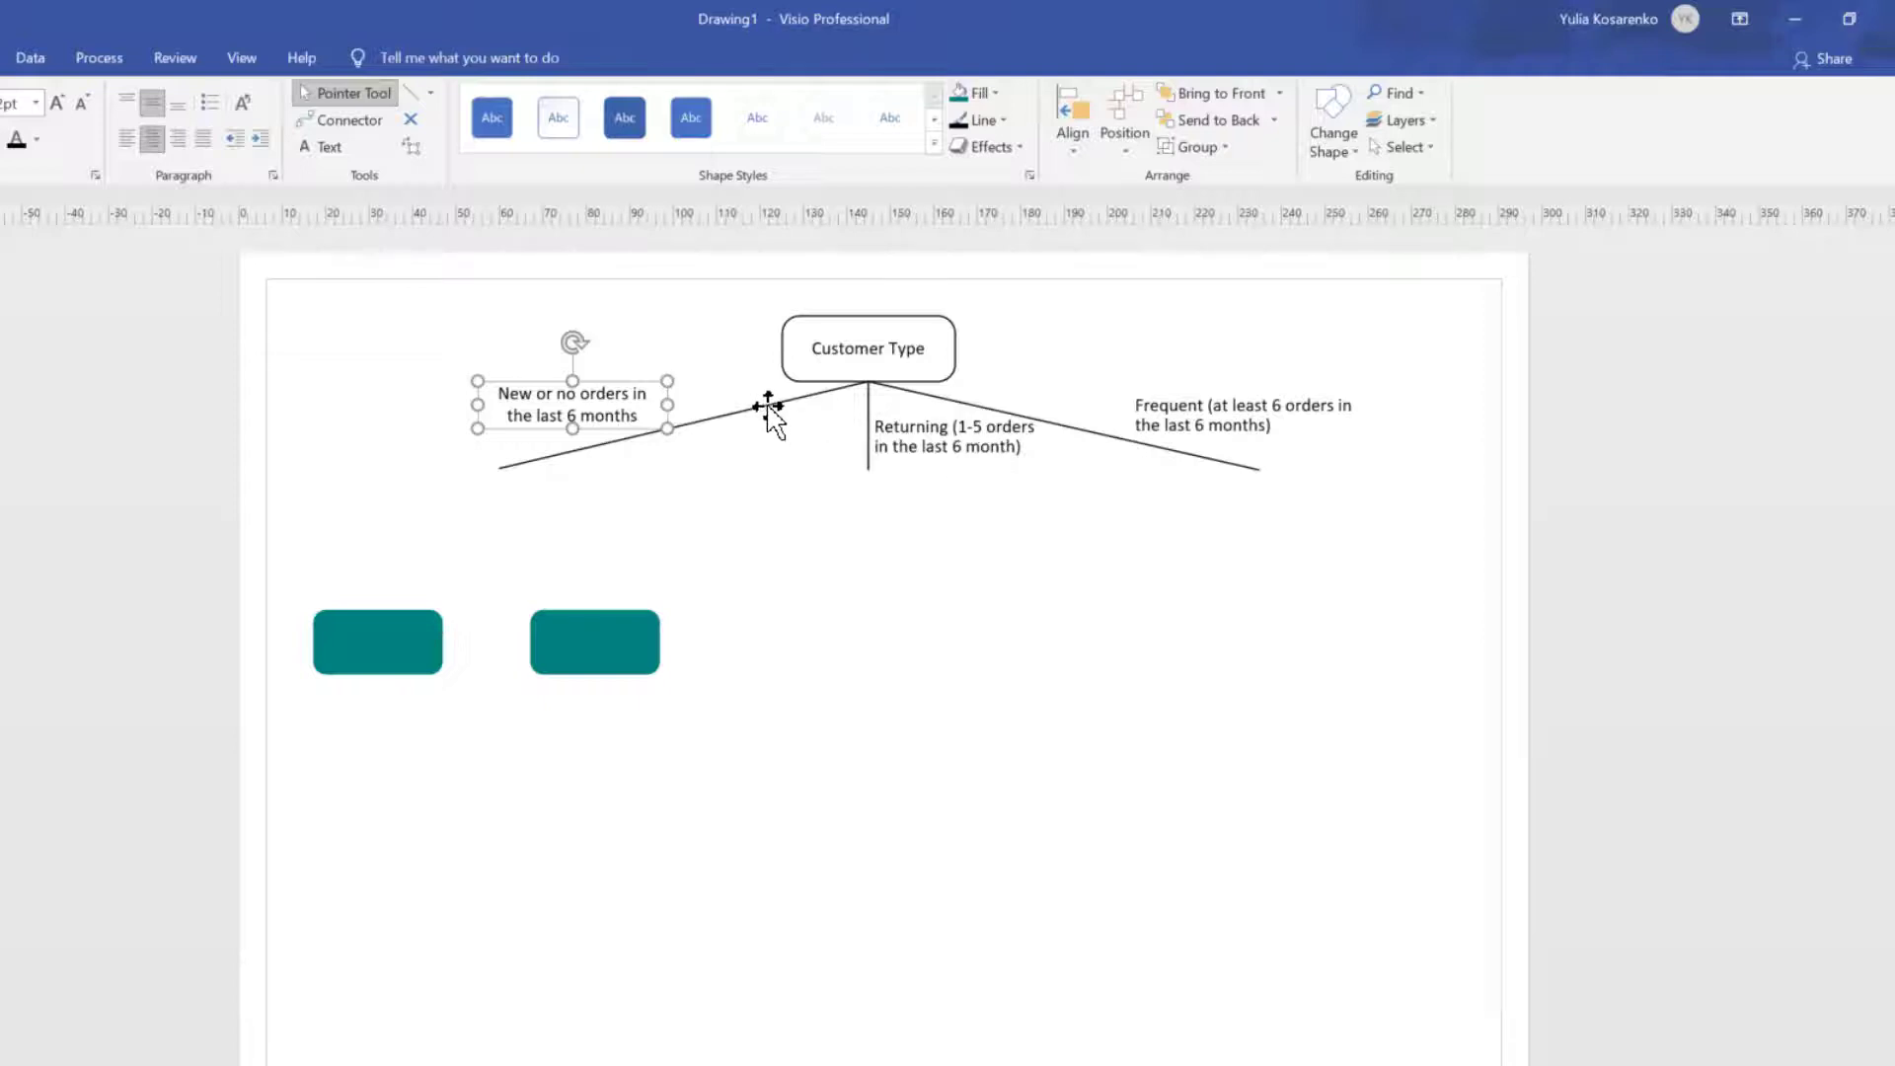
Place a copy of the "Customer Type" box at the lower end of the left branch line.
click(869, 413)
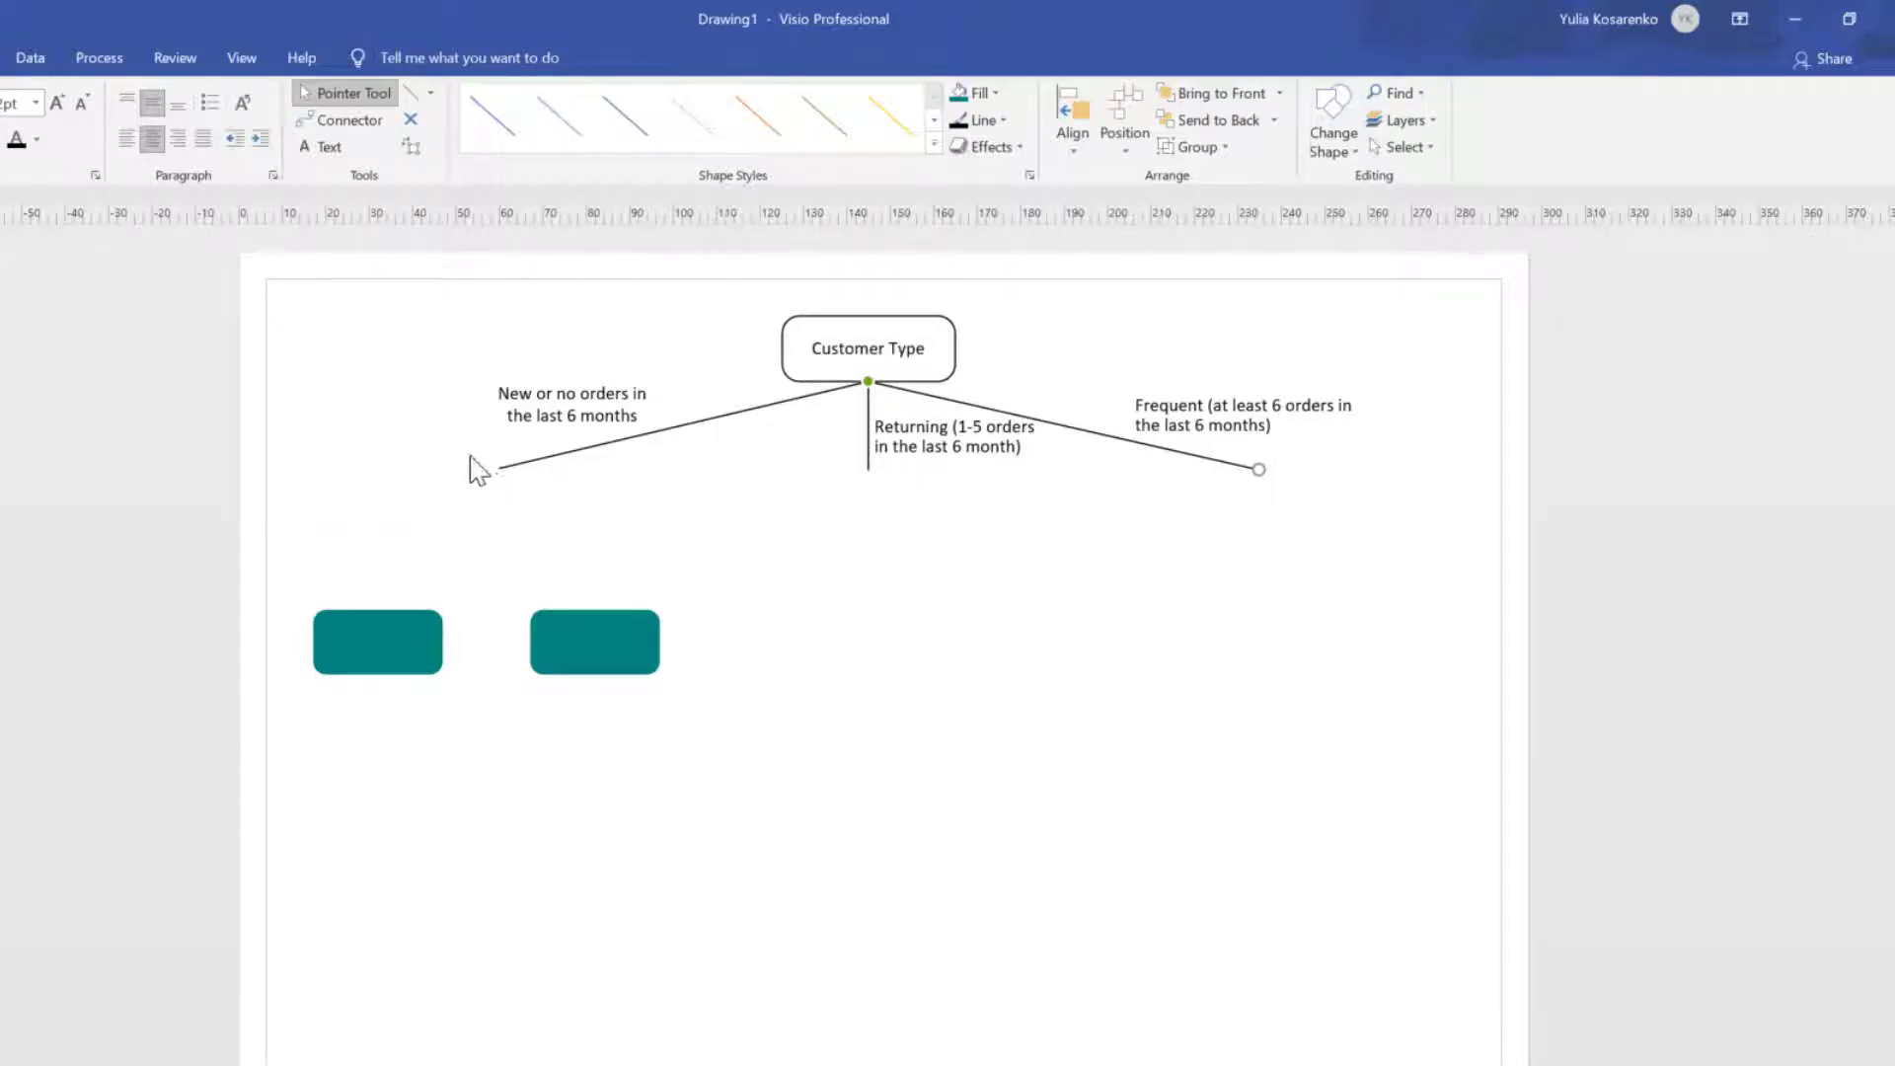
click(669, 431)
click(844, 353)
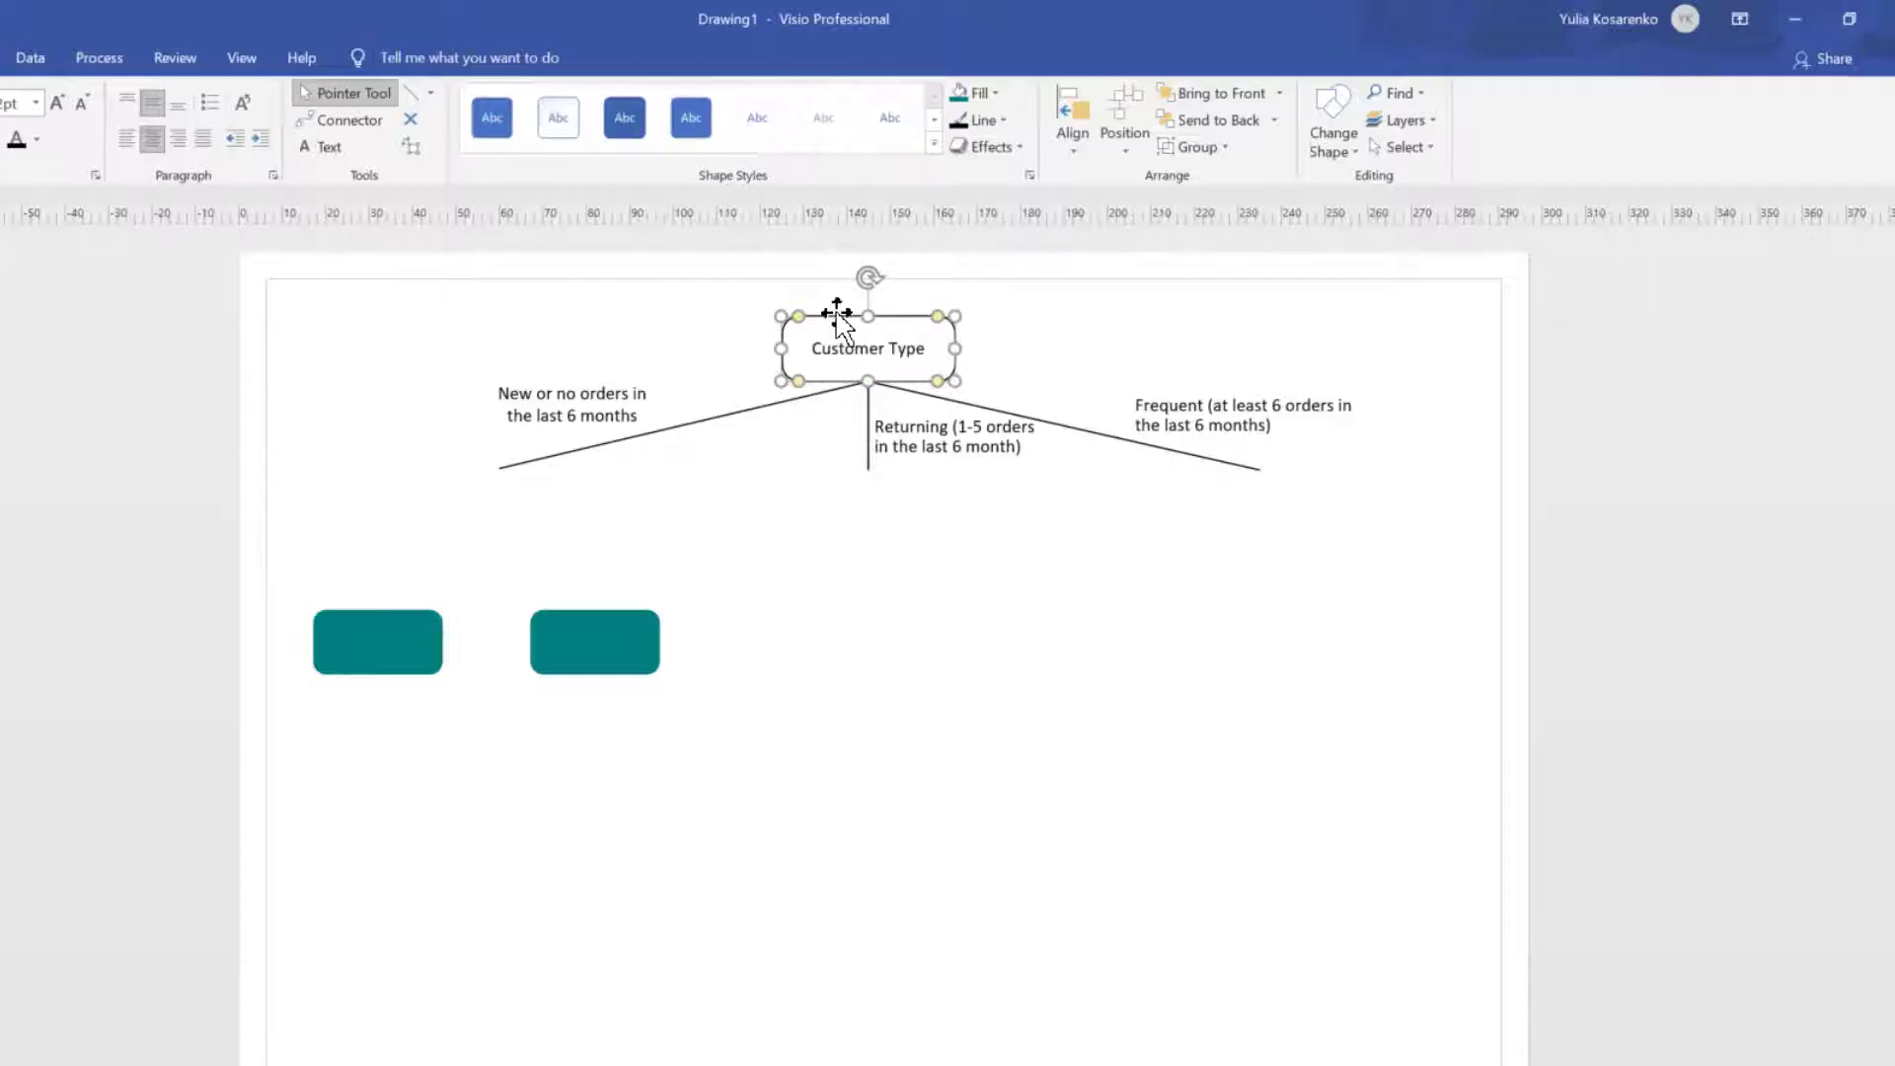
drag(837, 318, 468, 478)
Replace the text of the copied box under the left branch with "Order amount".
double_click(502, 487)
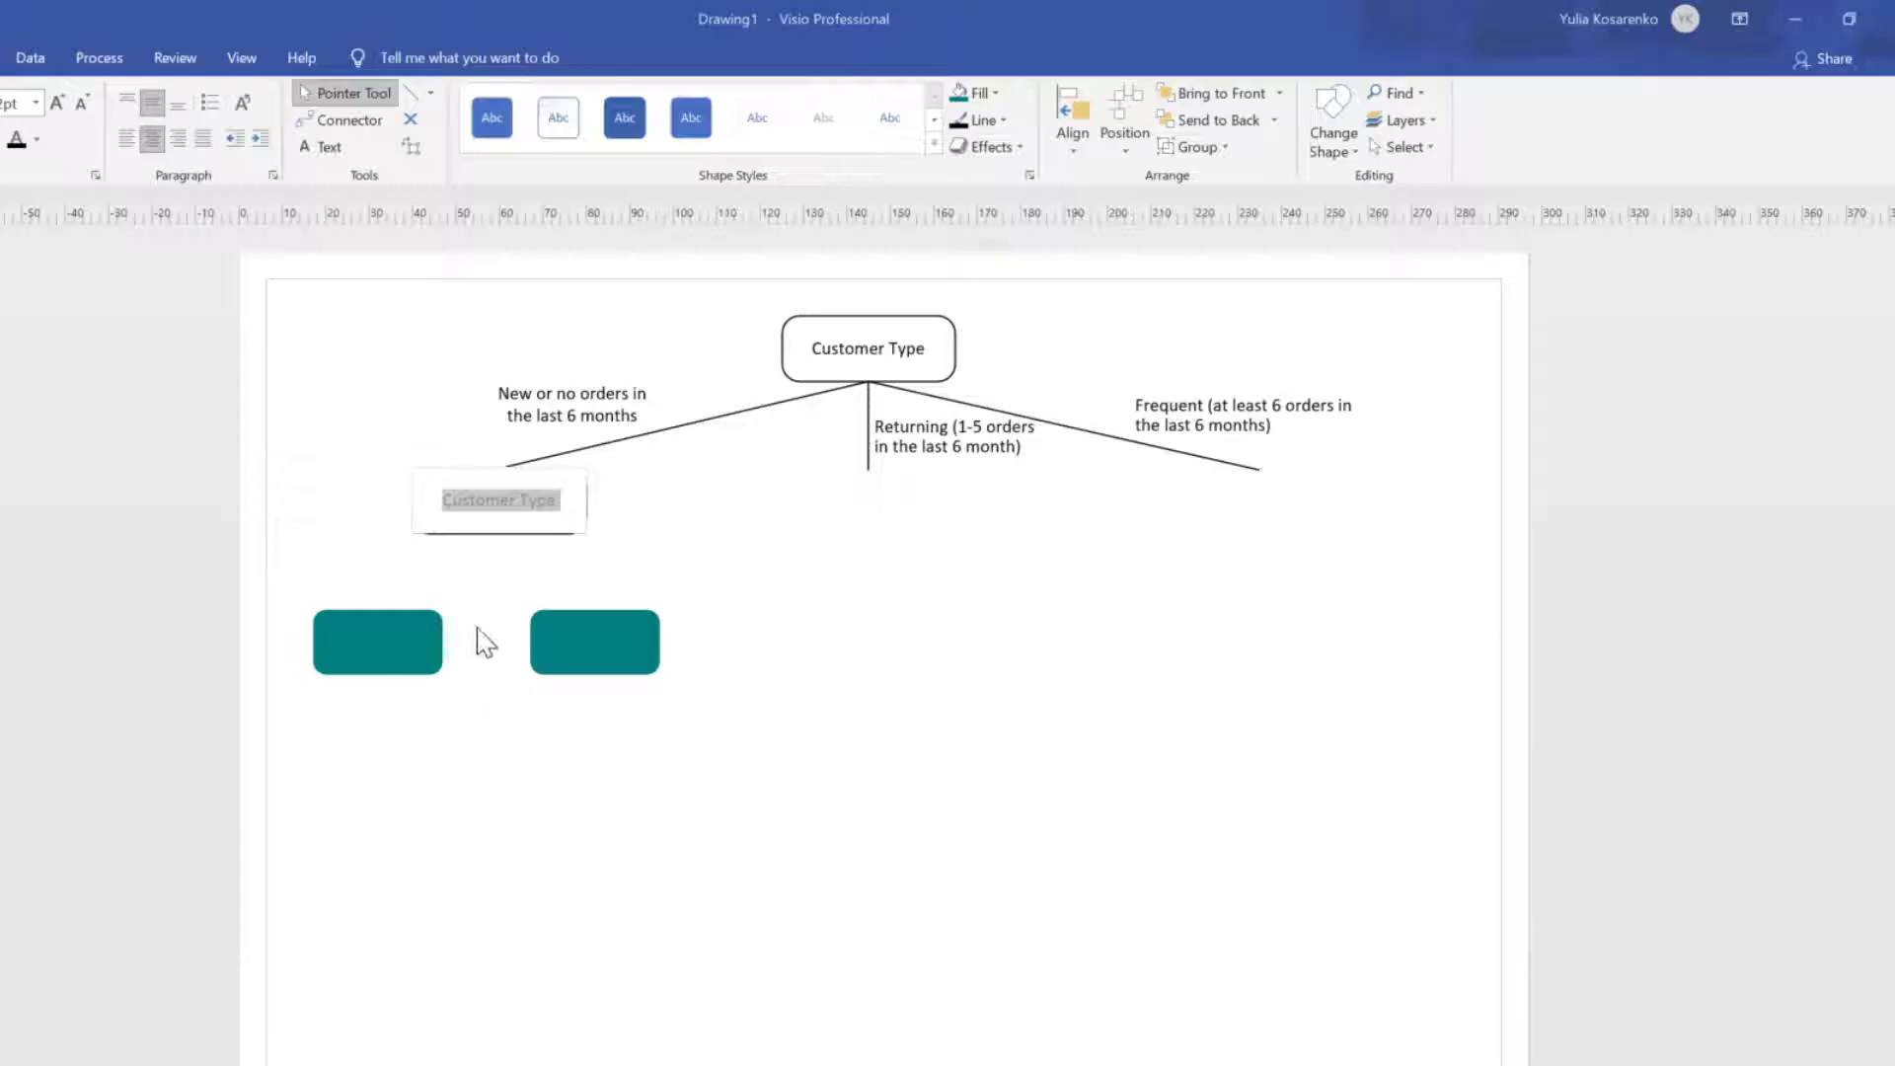
click(512, 518)
drag(452, 501, 571, 513)
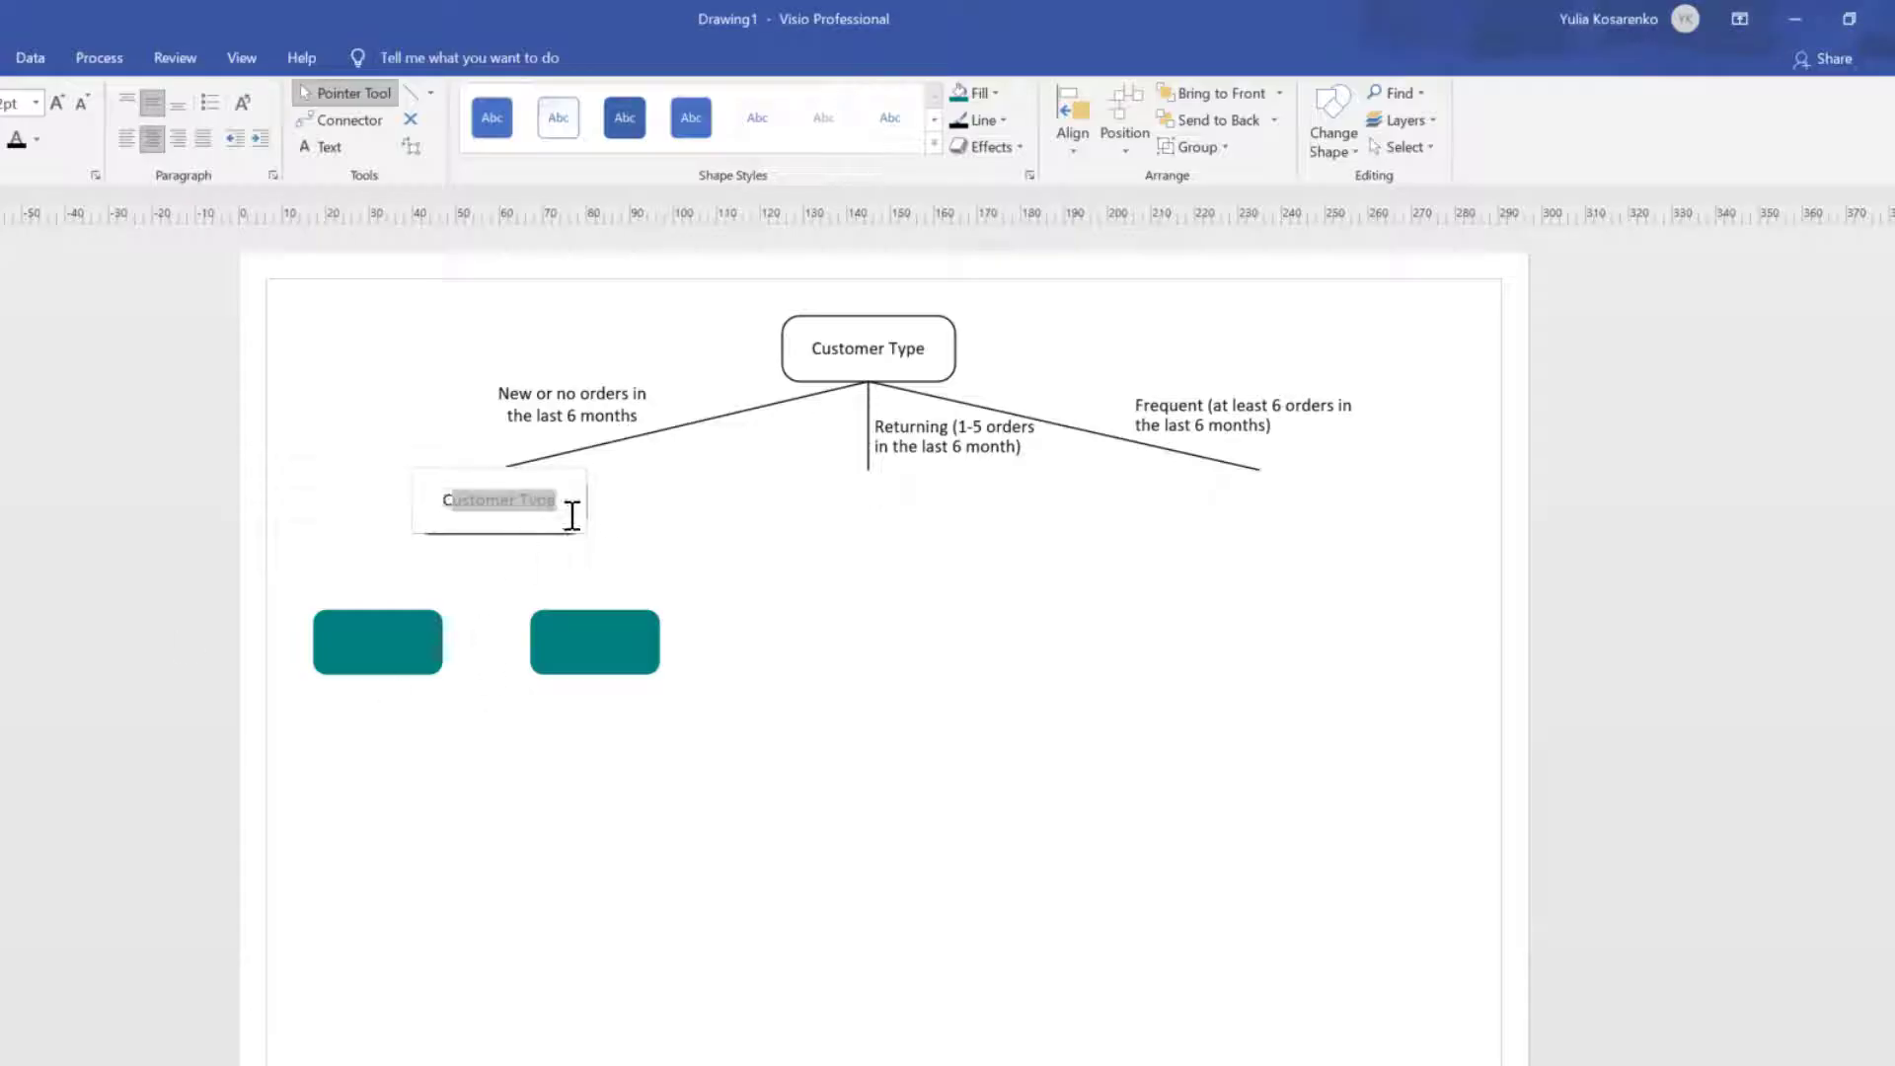
key(BackSpace)
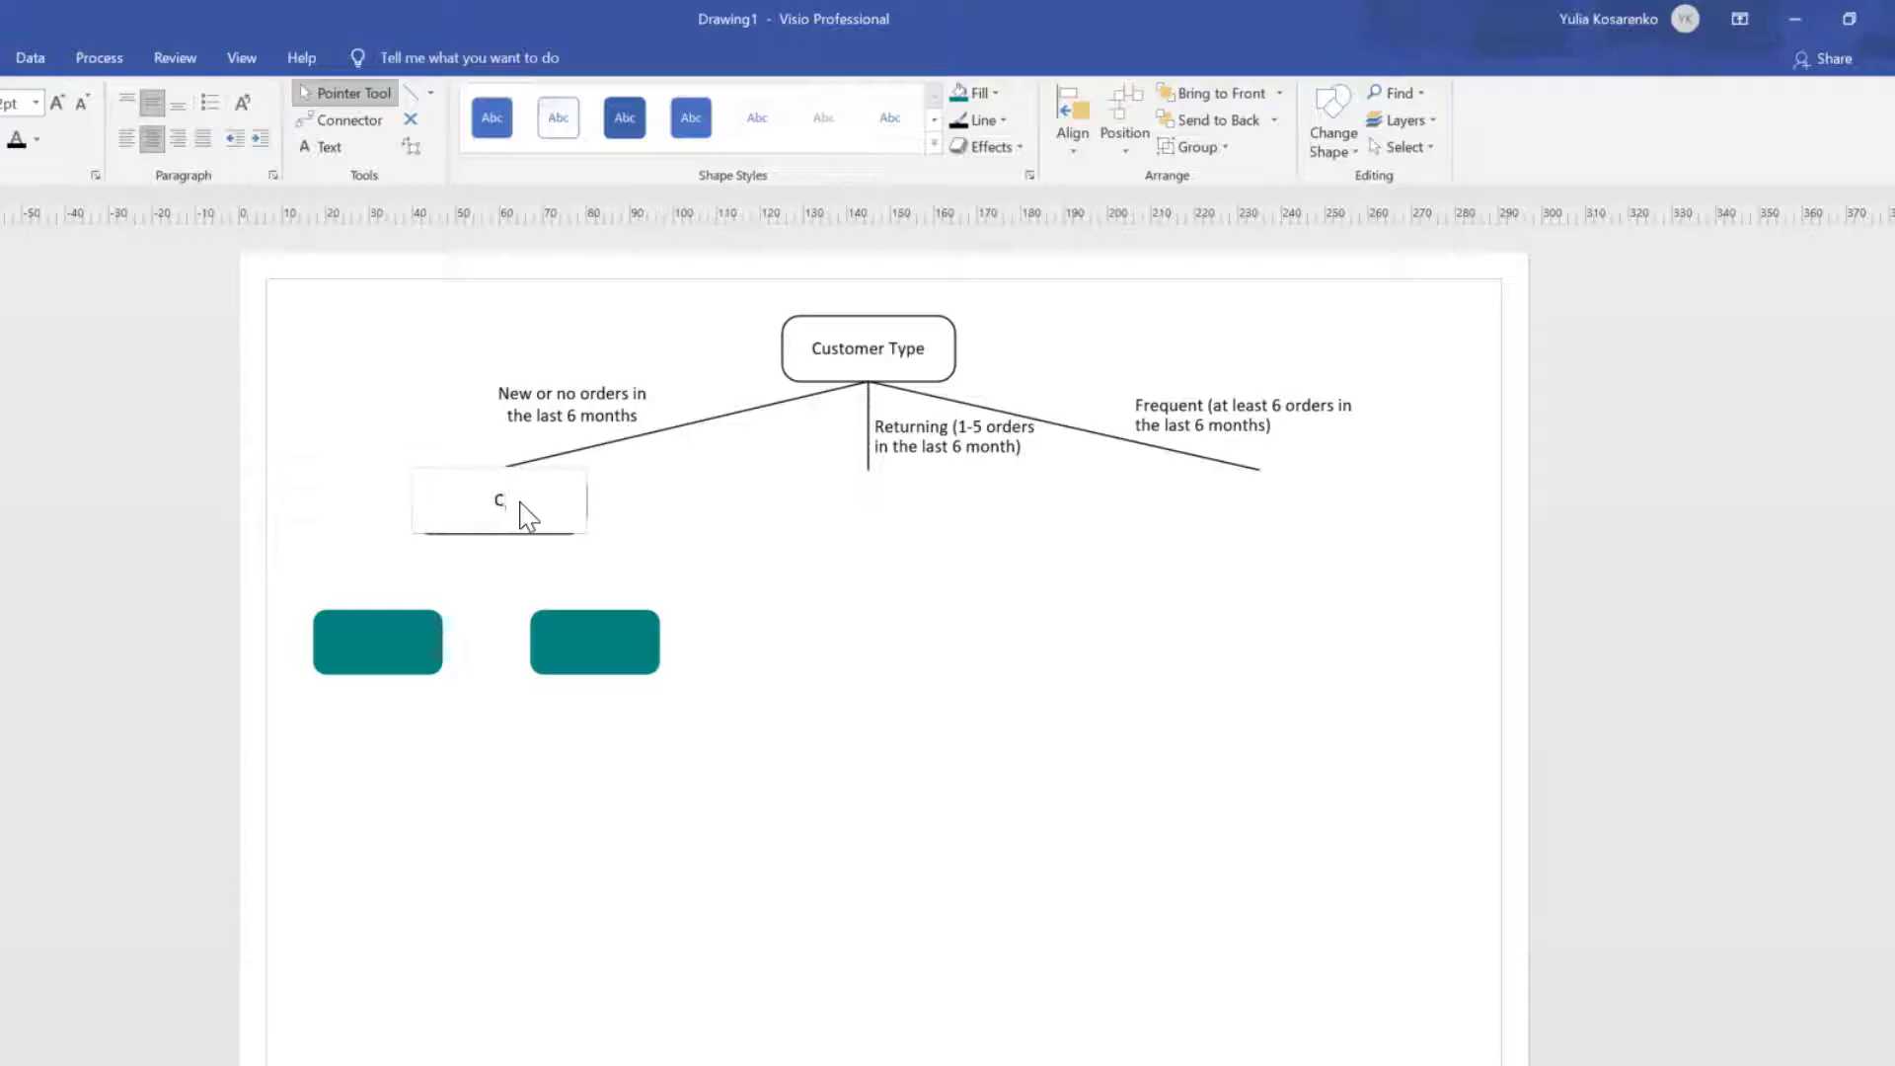
text(Order amount)
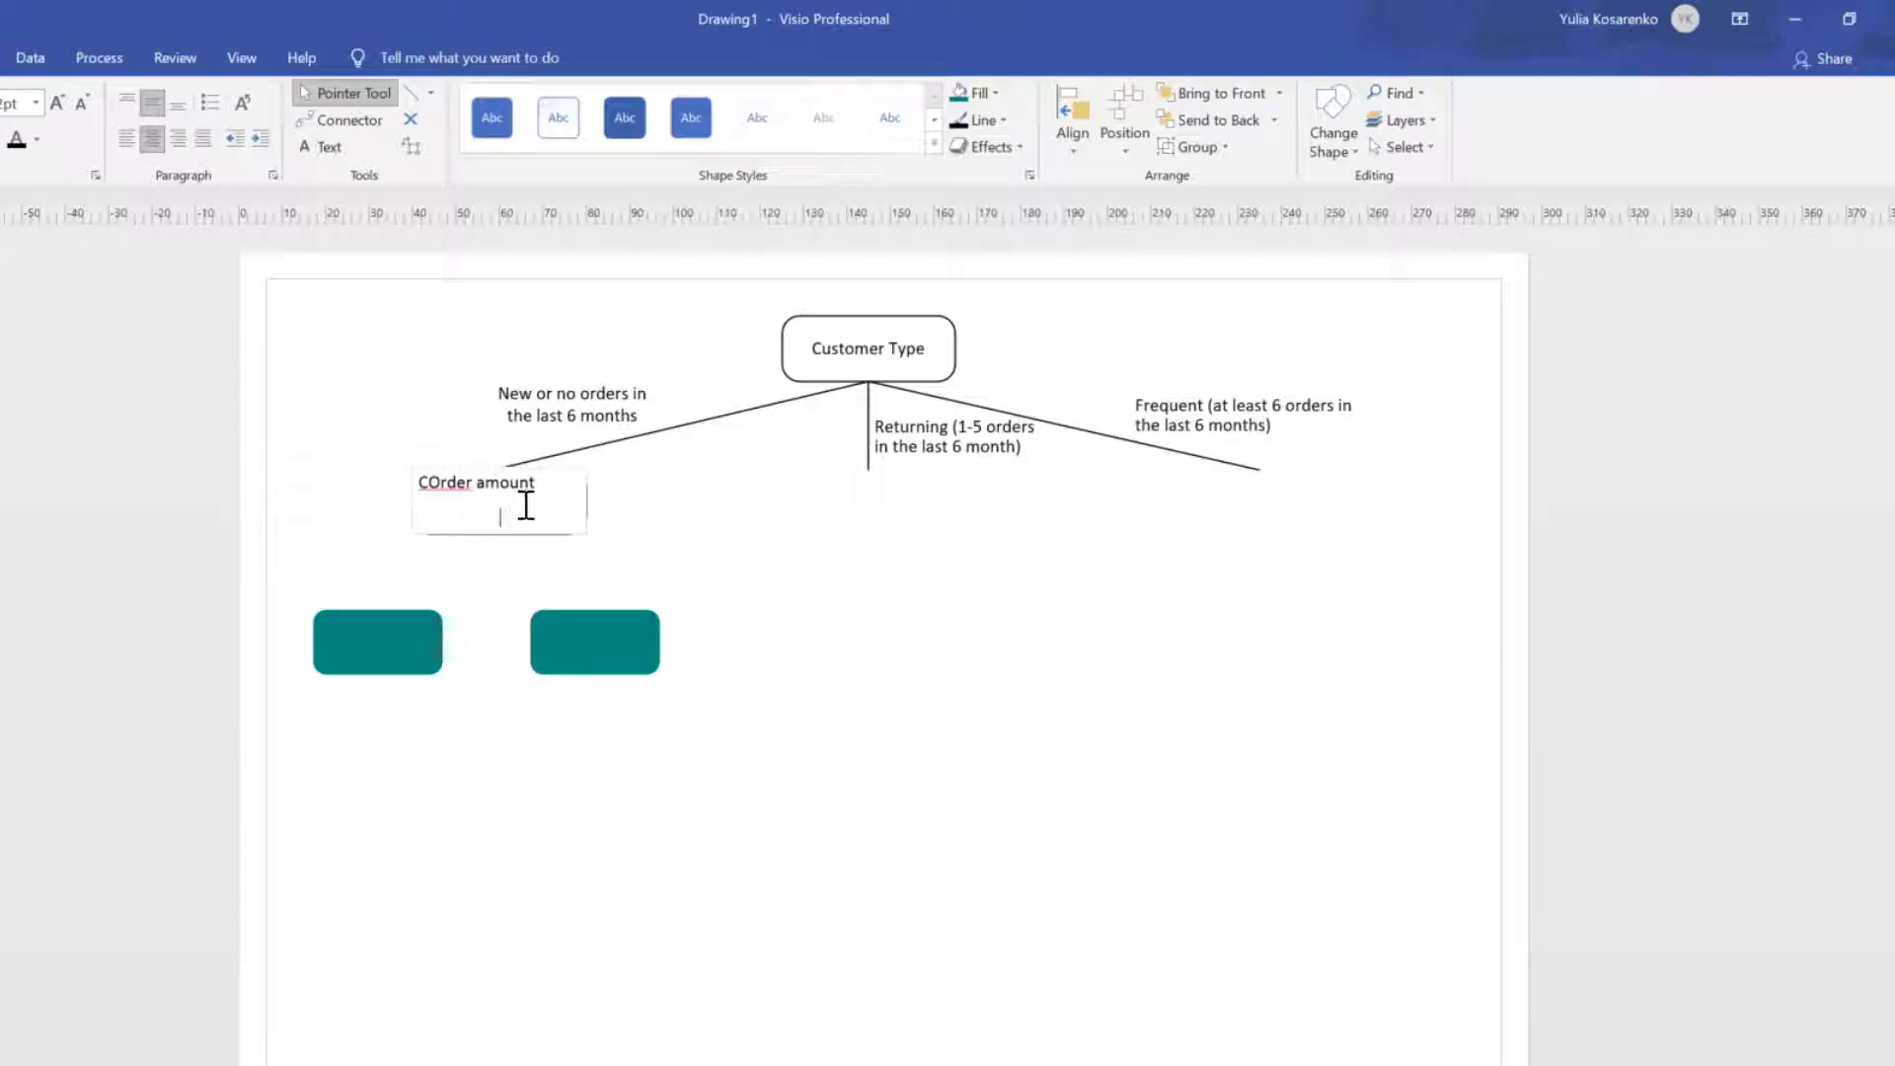
key(BackSpace)
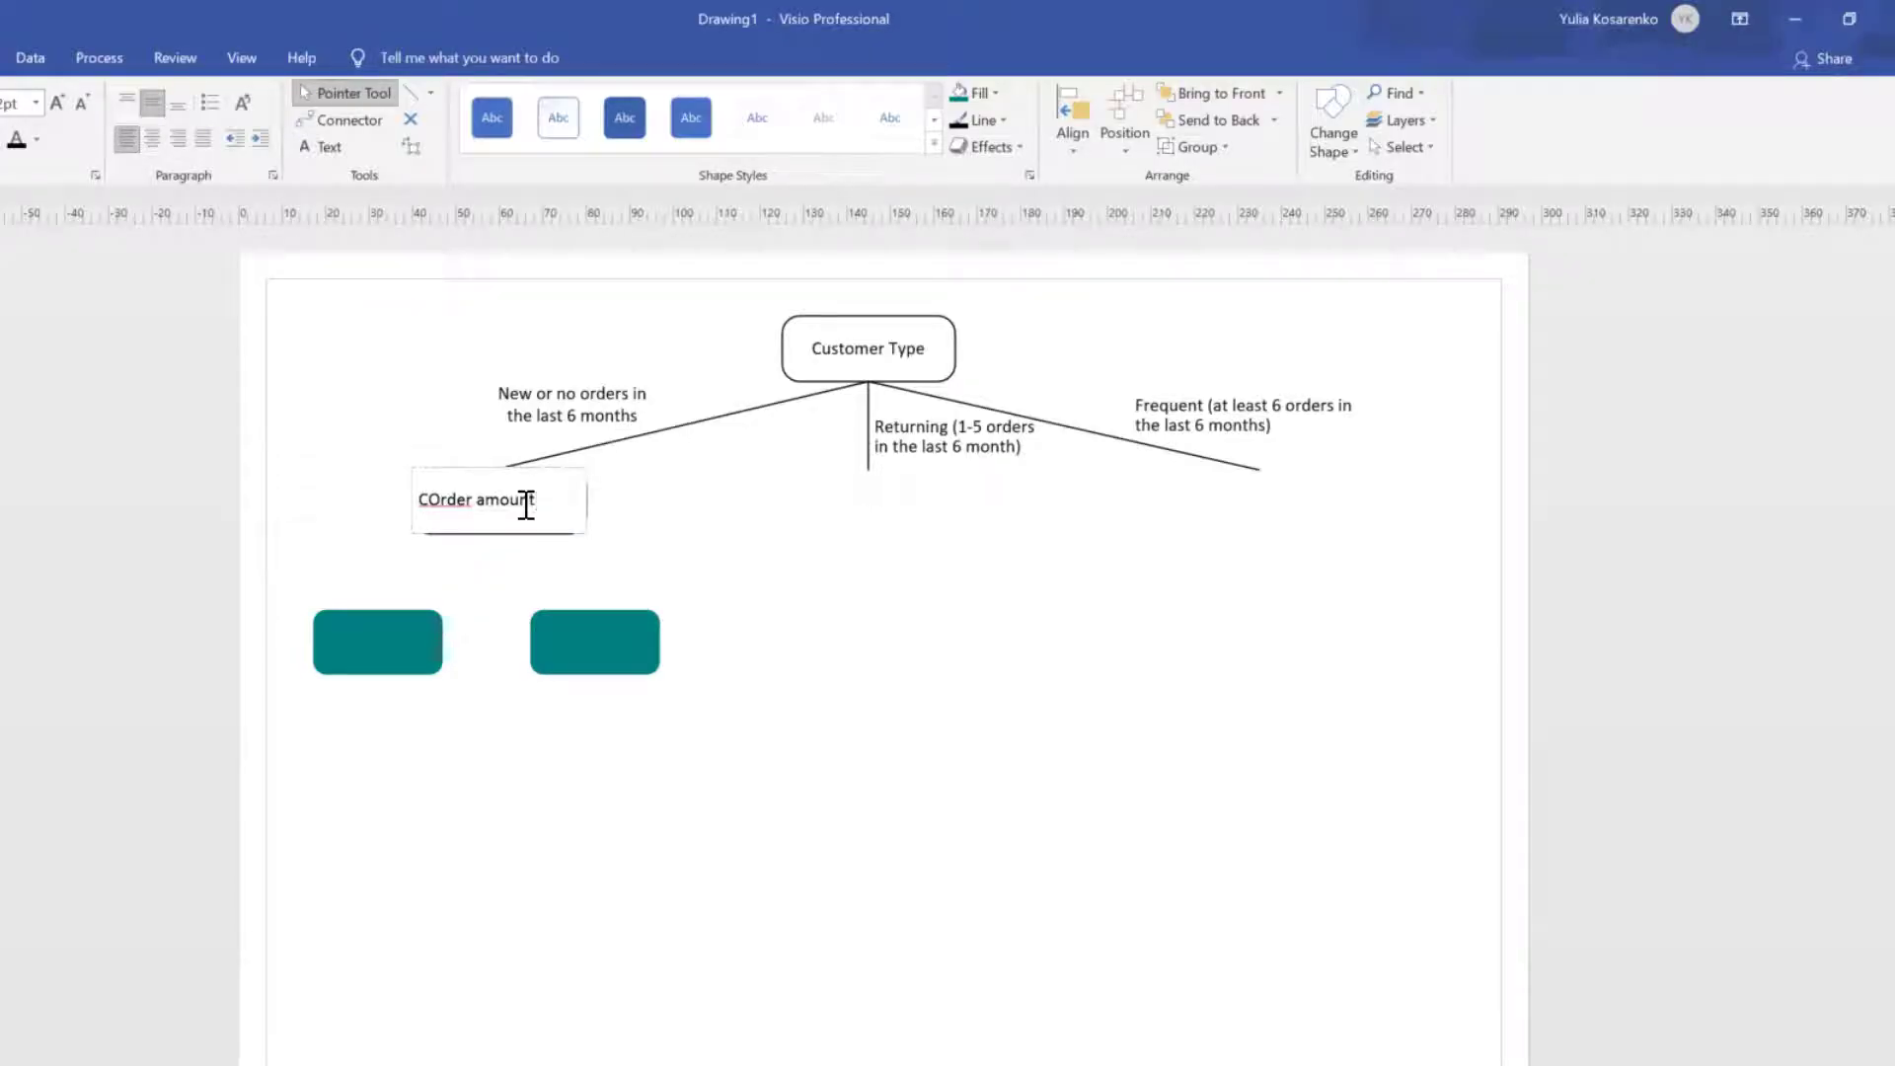
key(Home)
key(Delete)
click(563, 500)
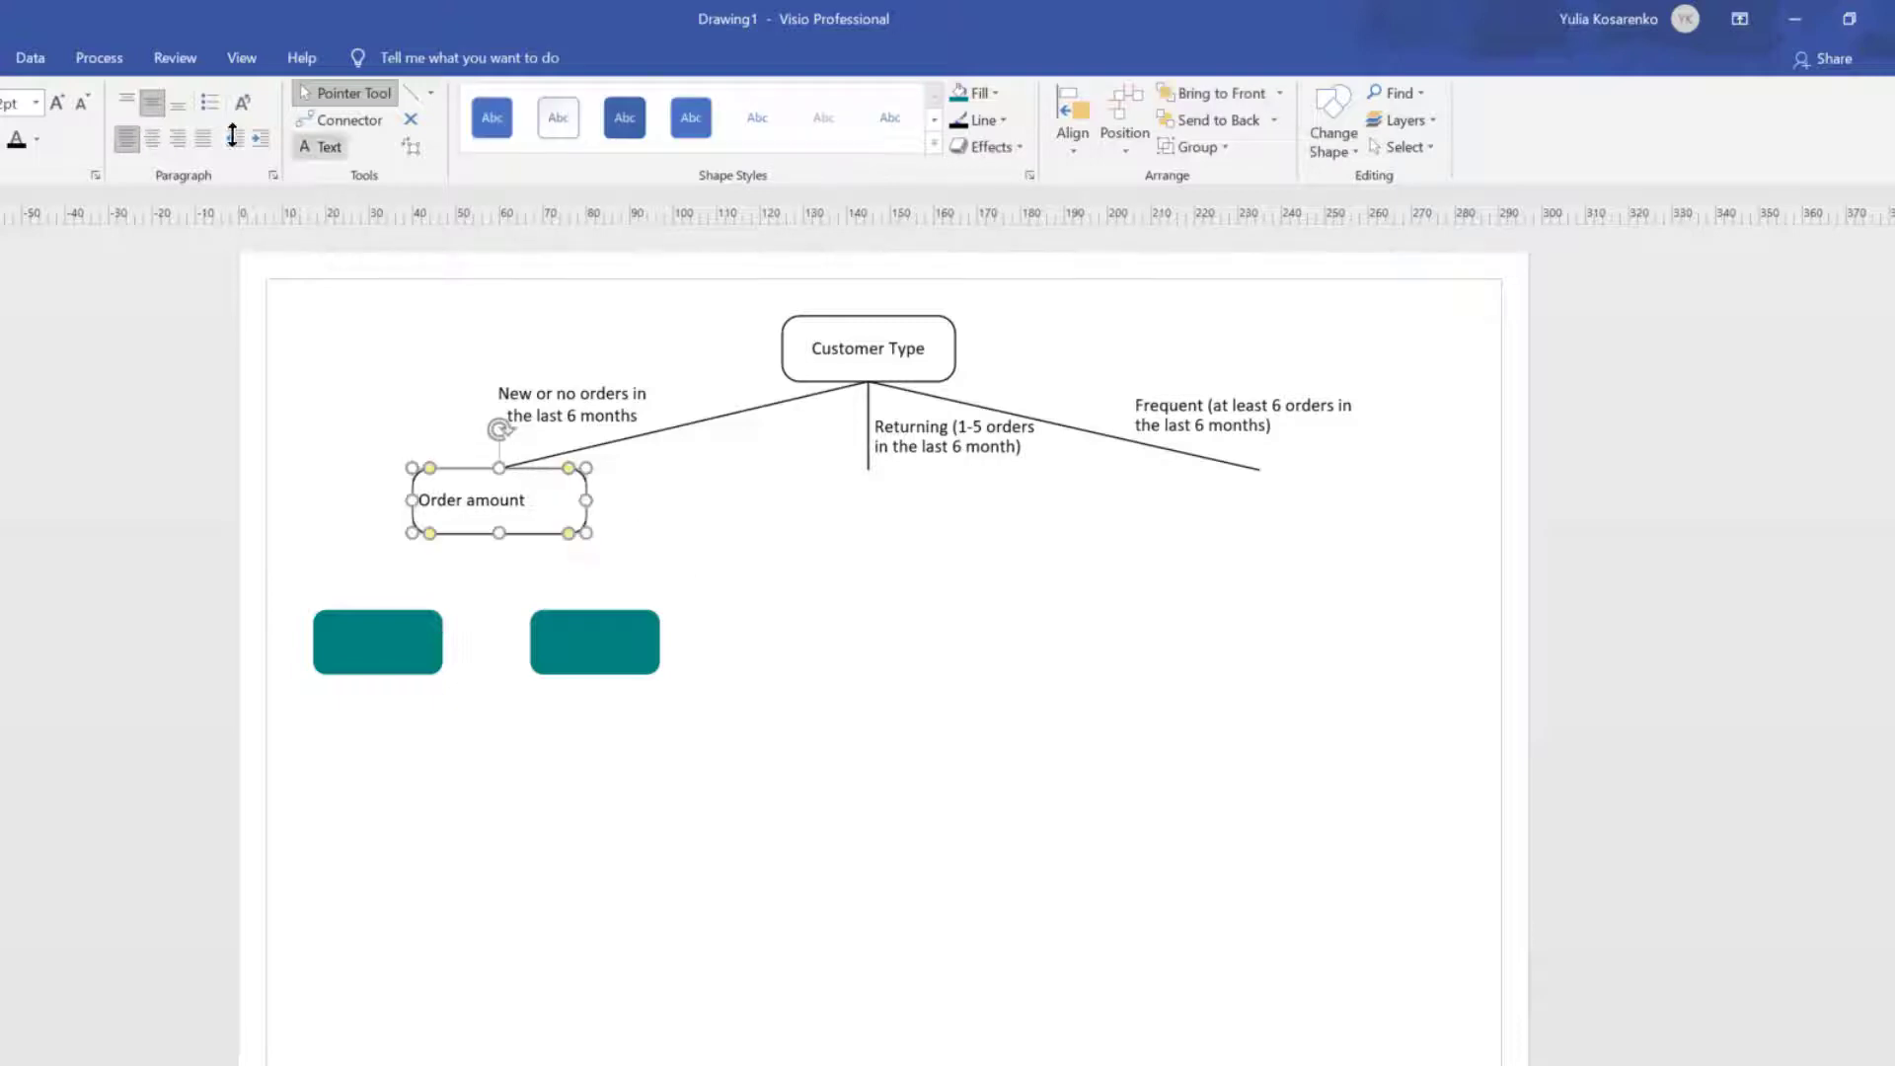
Center the "Order amount" text and connect its box to the left green box with a copied branch line.
click(152, 138)
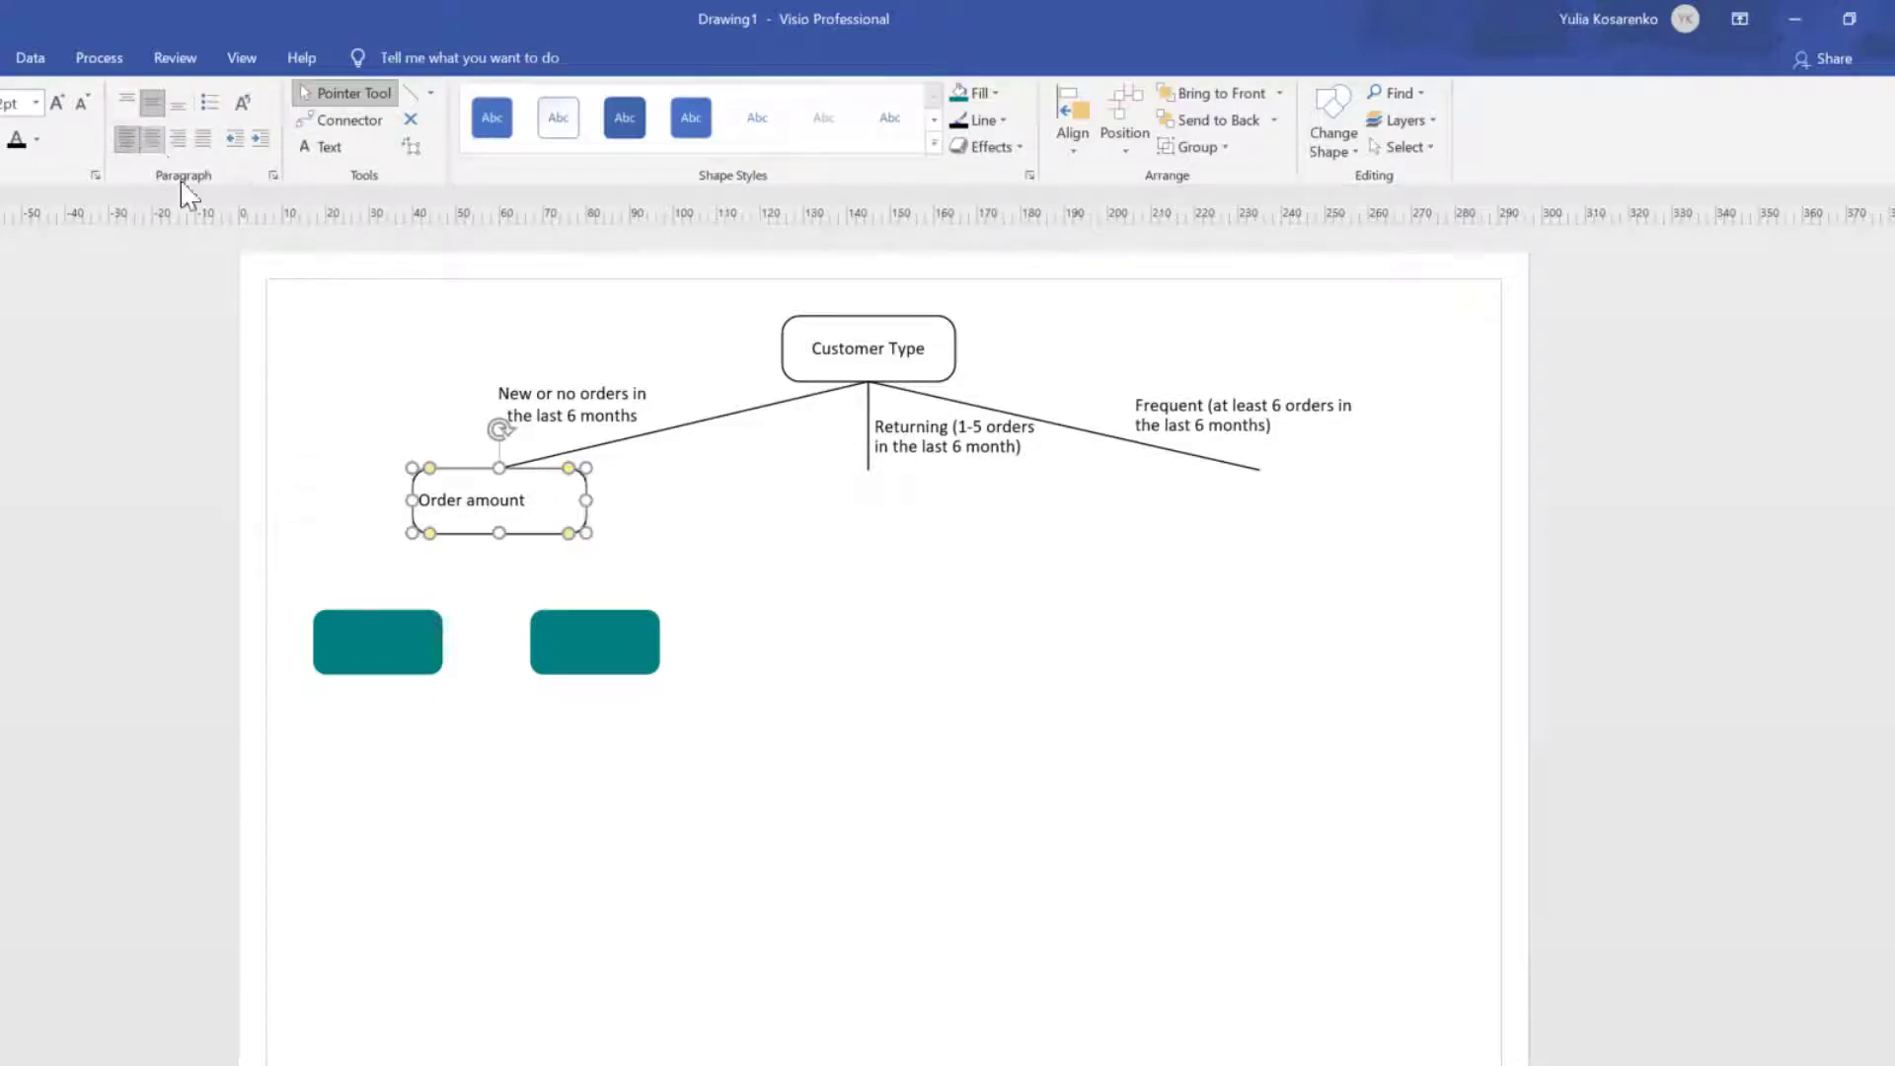
click(513, 780)
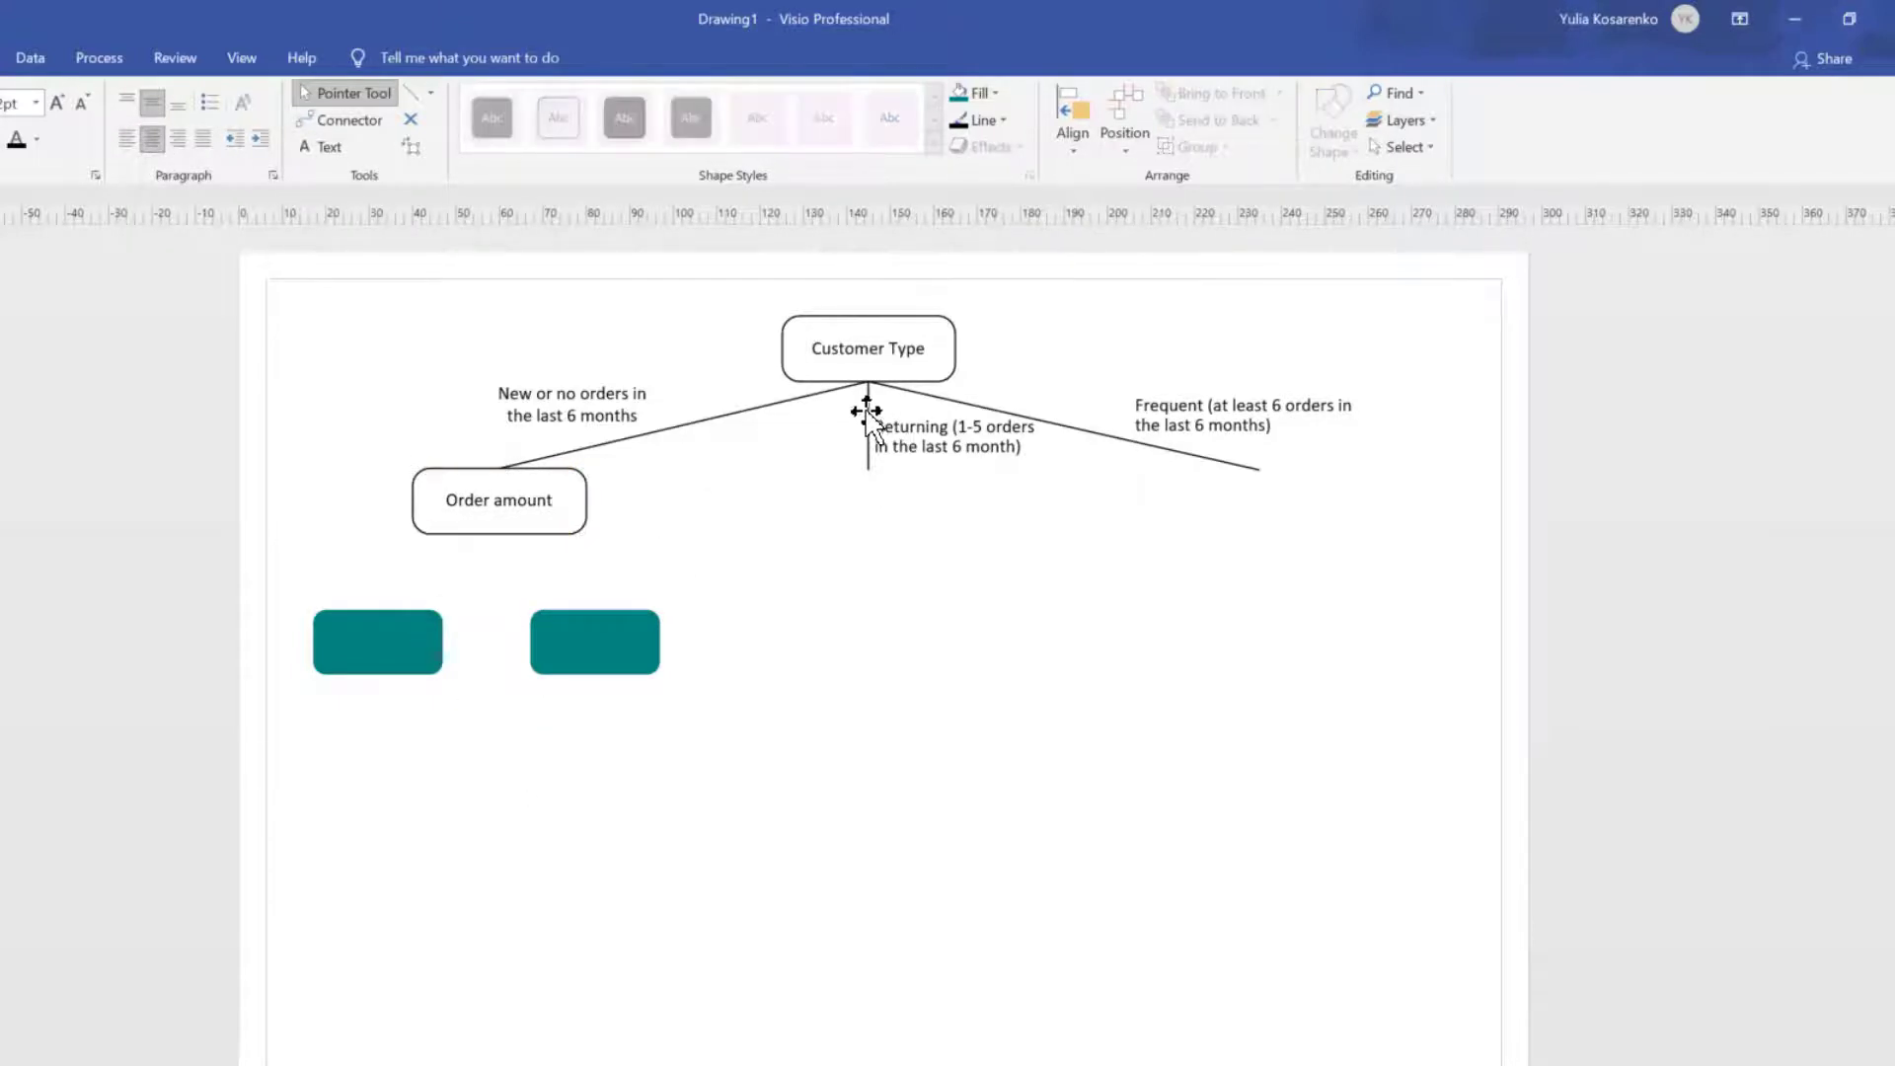
drag(866, 413, 640, 511)
drag(479, 569, 377, 610)
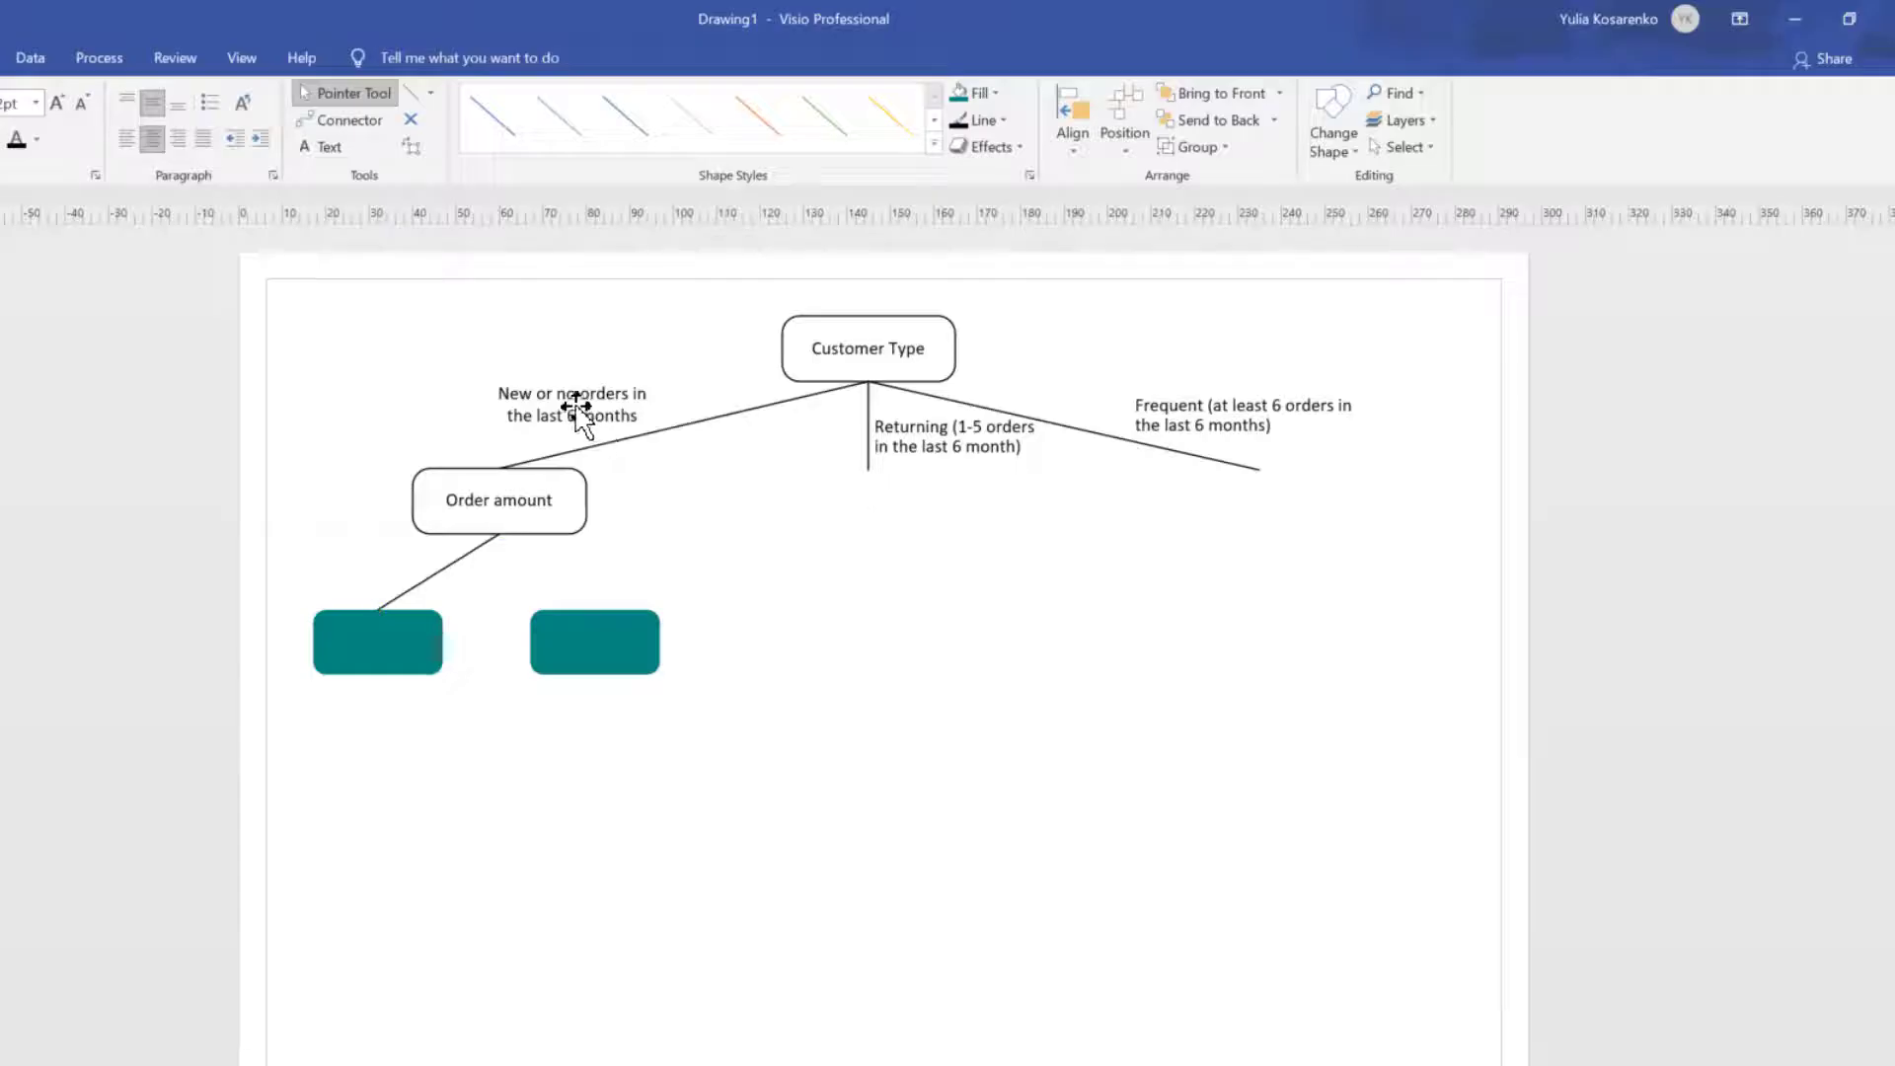
Place a copy of the "New or no orders in the last 6 months" label beside the lower left branch line and change its text to ">$1,000".
drag(575, 410, 373, 592)
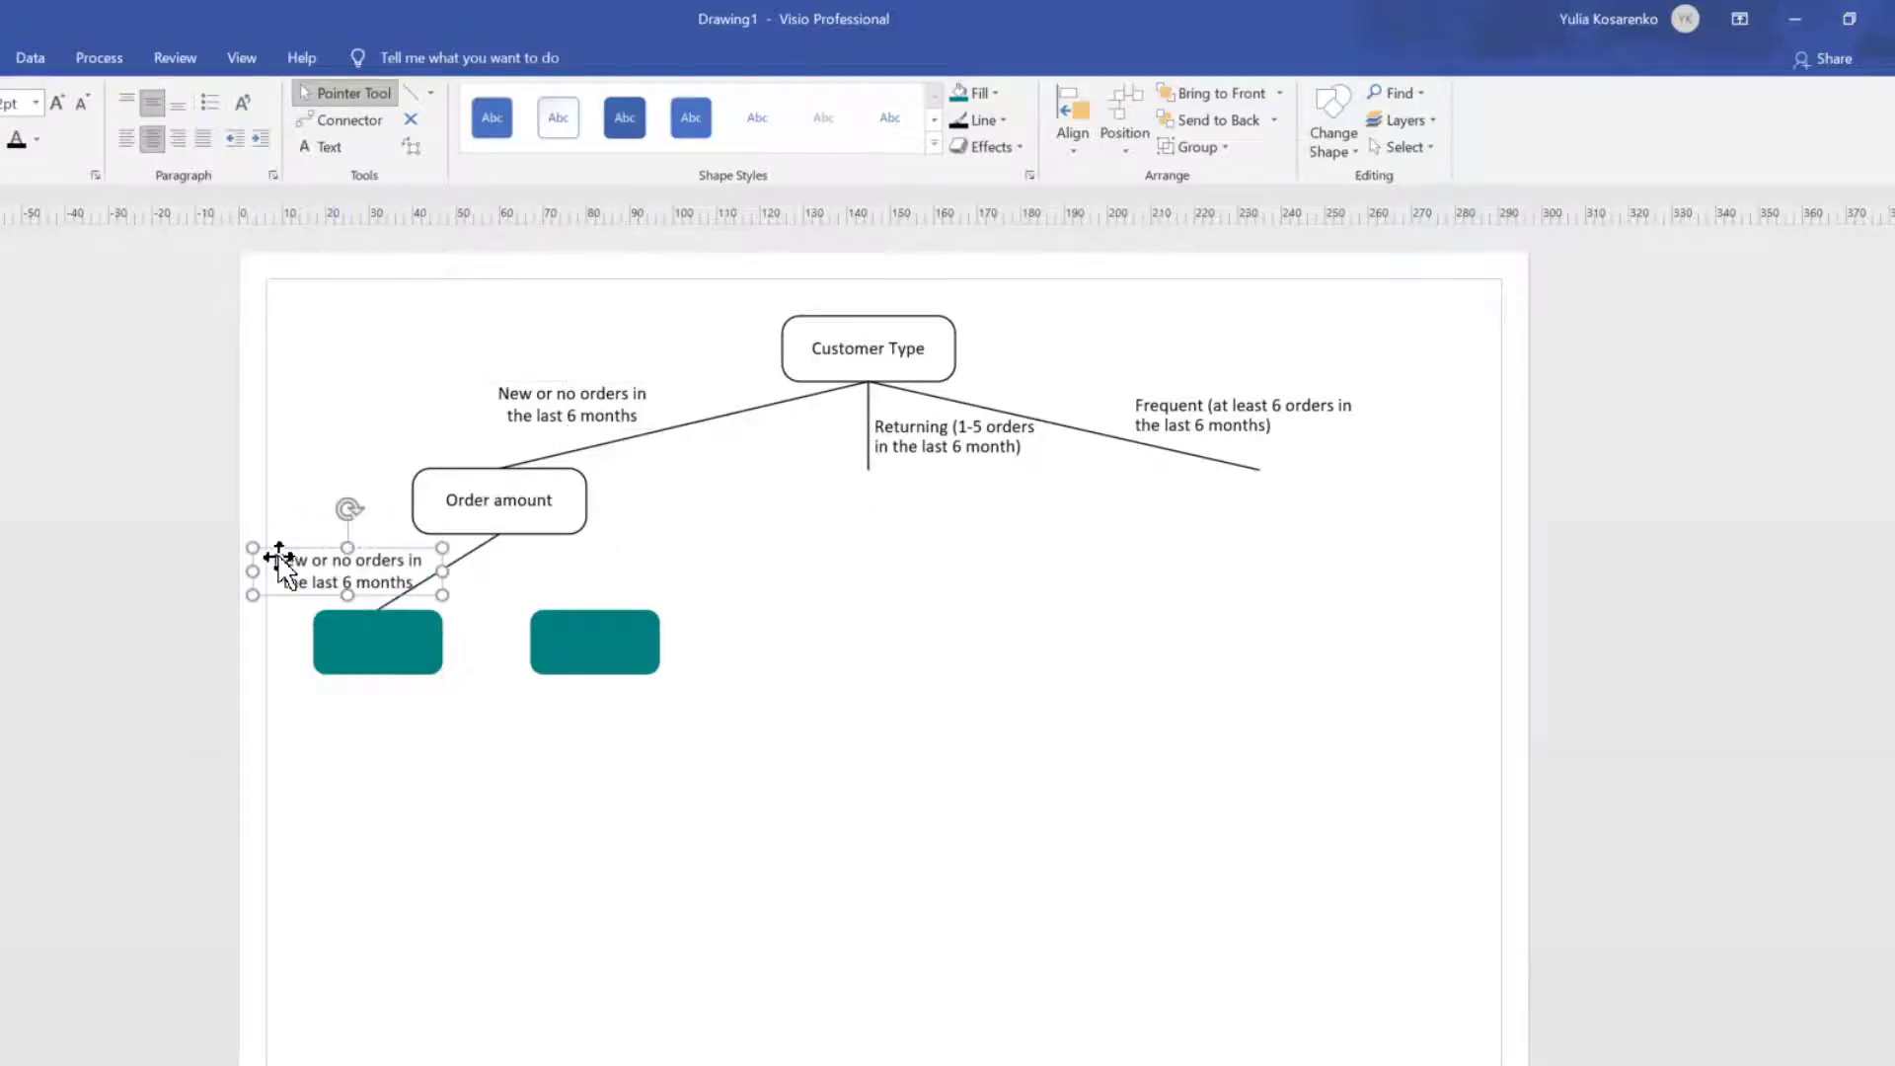
mouse_move(280, 554)
mouse_down()
mouse_move(347, 554)
mouse_move(301, 550)
mouse_up()
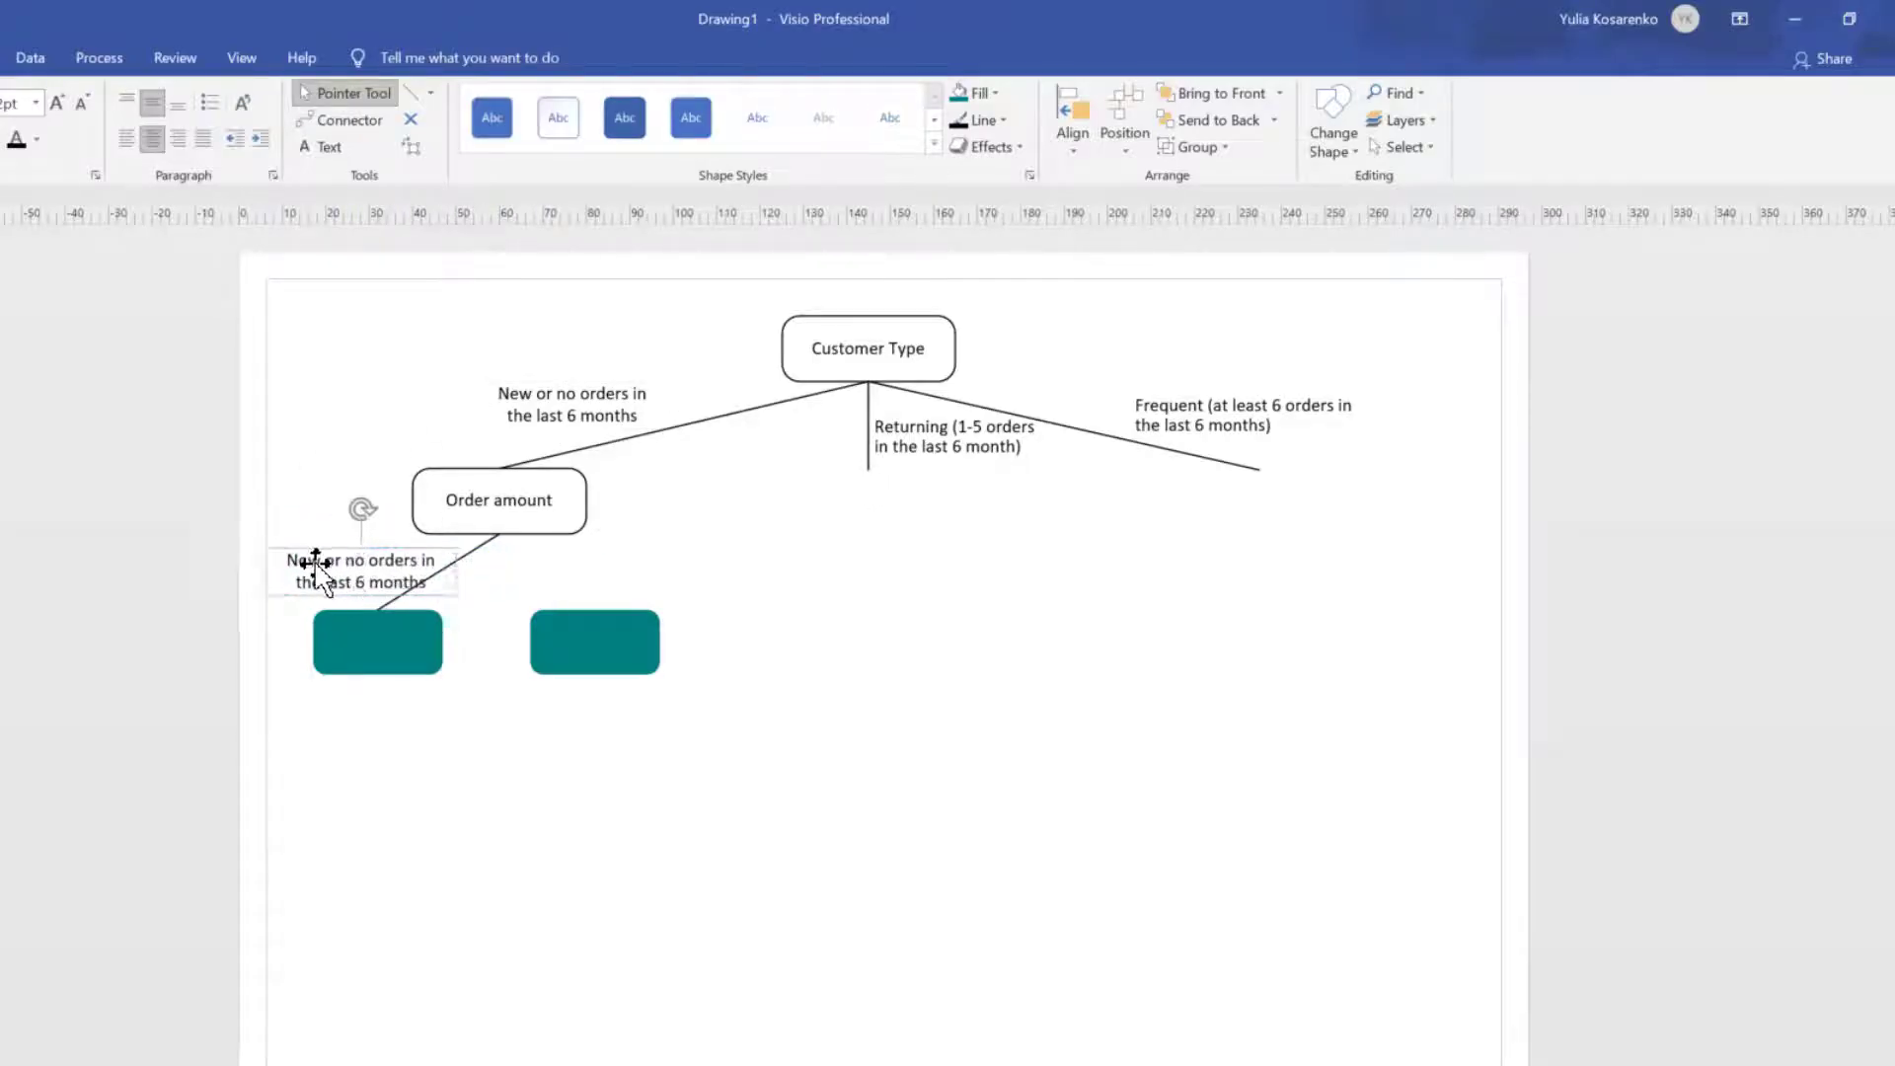
double_click(325, 581)
text(>)
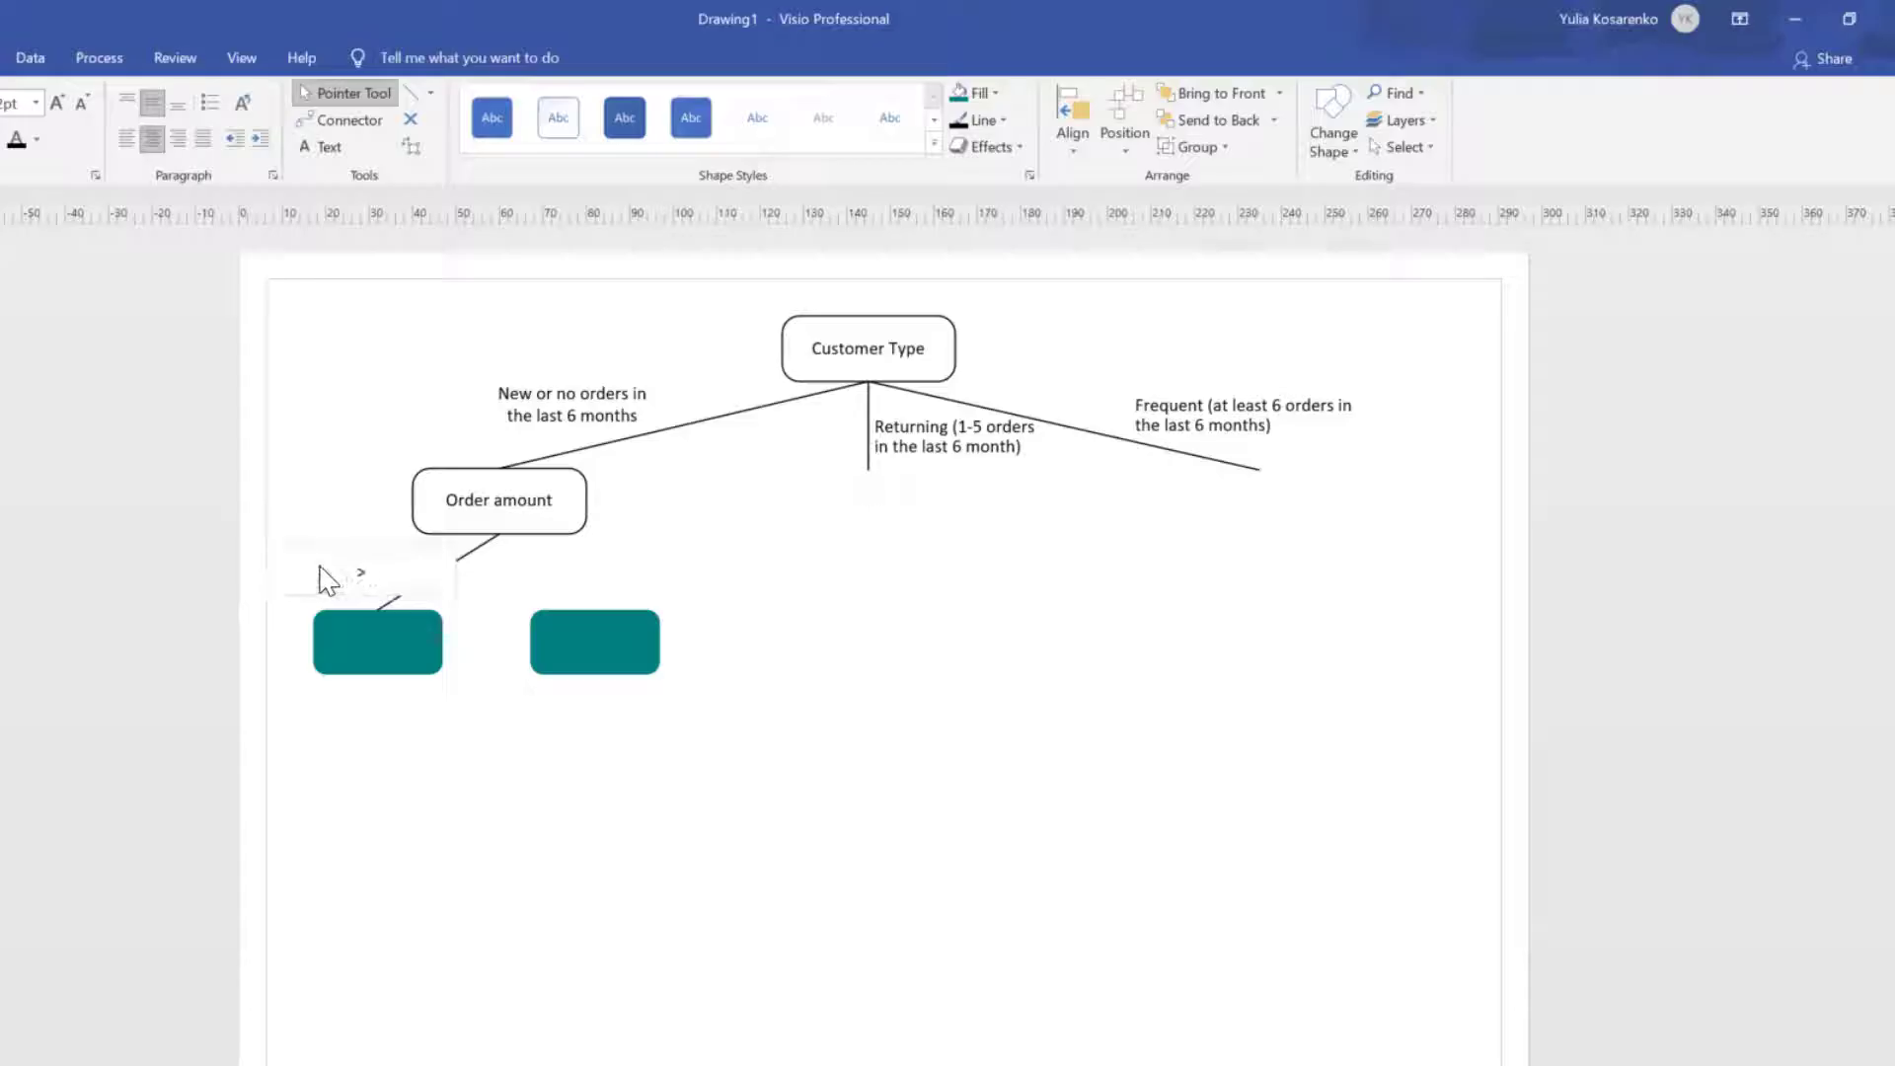
text($1,000)
Enter "5%" as the text of the left green box.
click(360, 637)
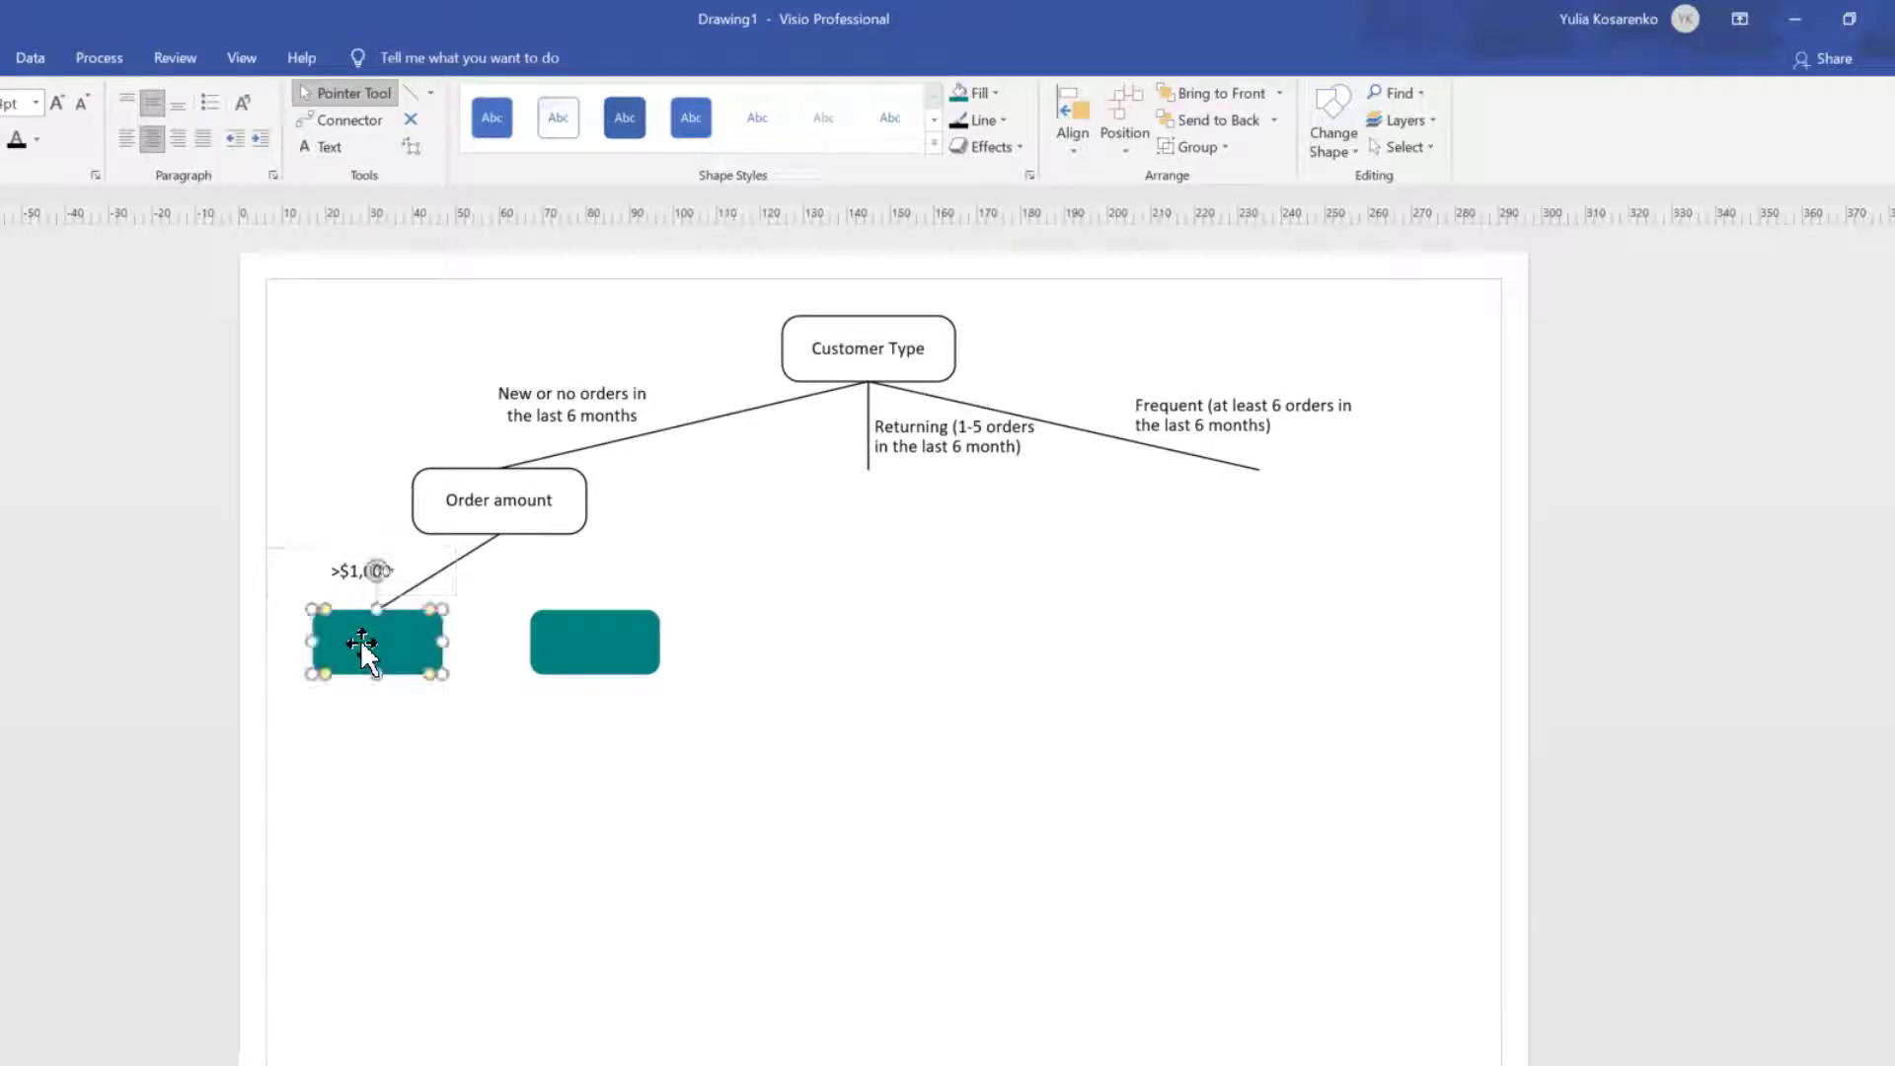
text(10%)
click(424, 774)
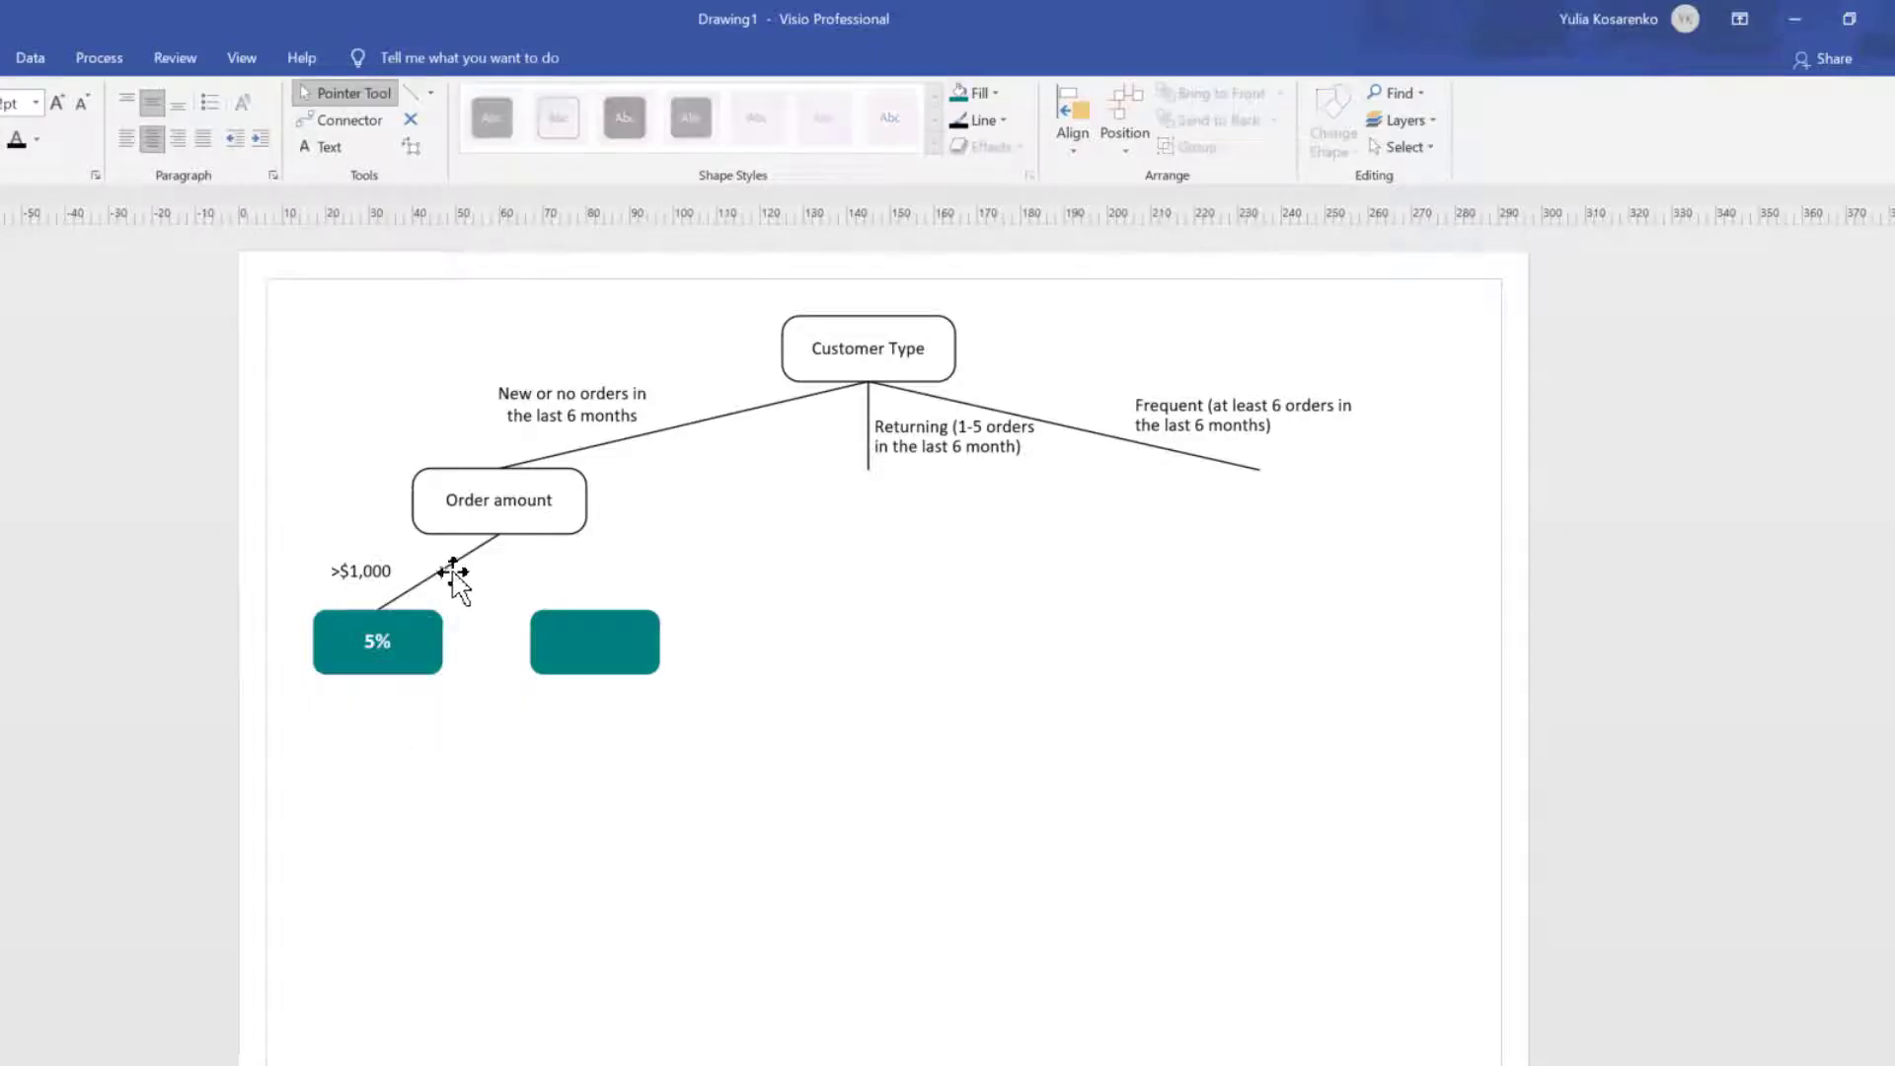
Connect the "Order amount" box to the right green box with a branch line and label that green box "No discount".
drag(452, 572, 499, 533)
click(609, 671)
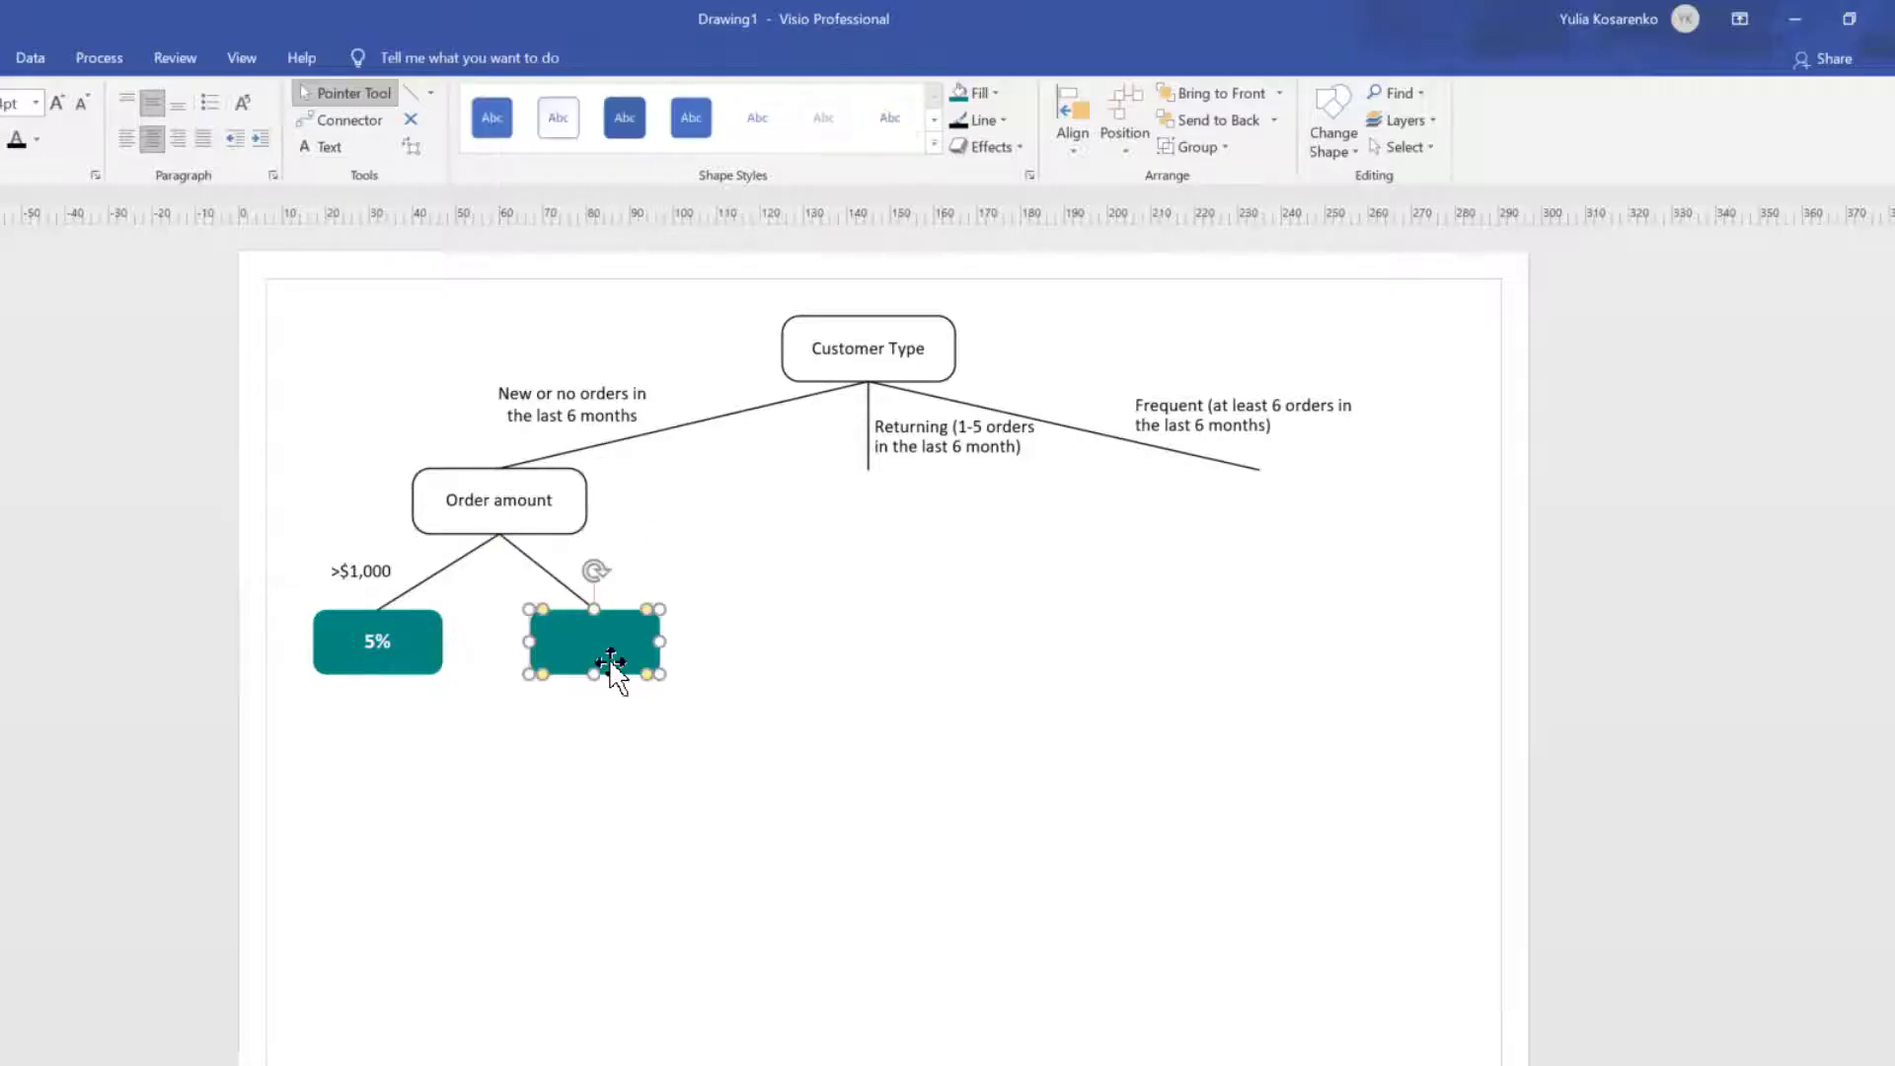
text(No discou)
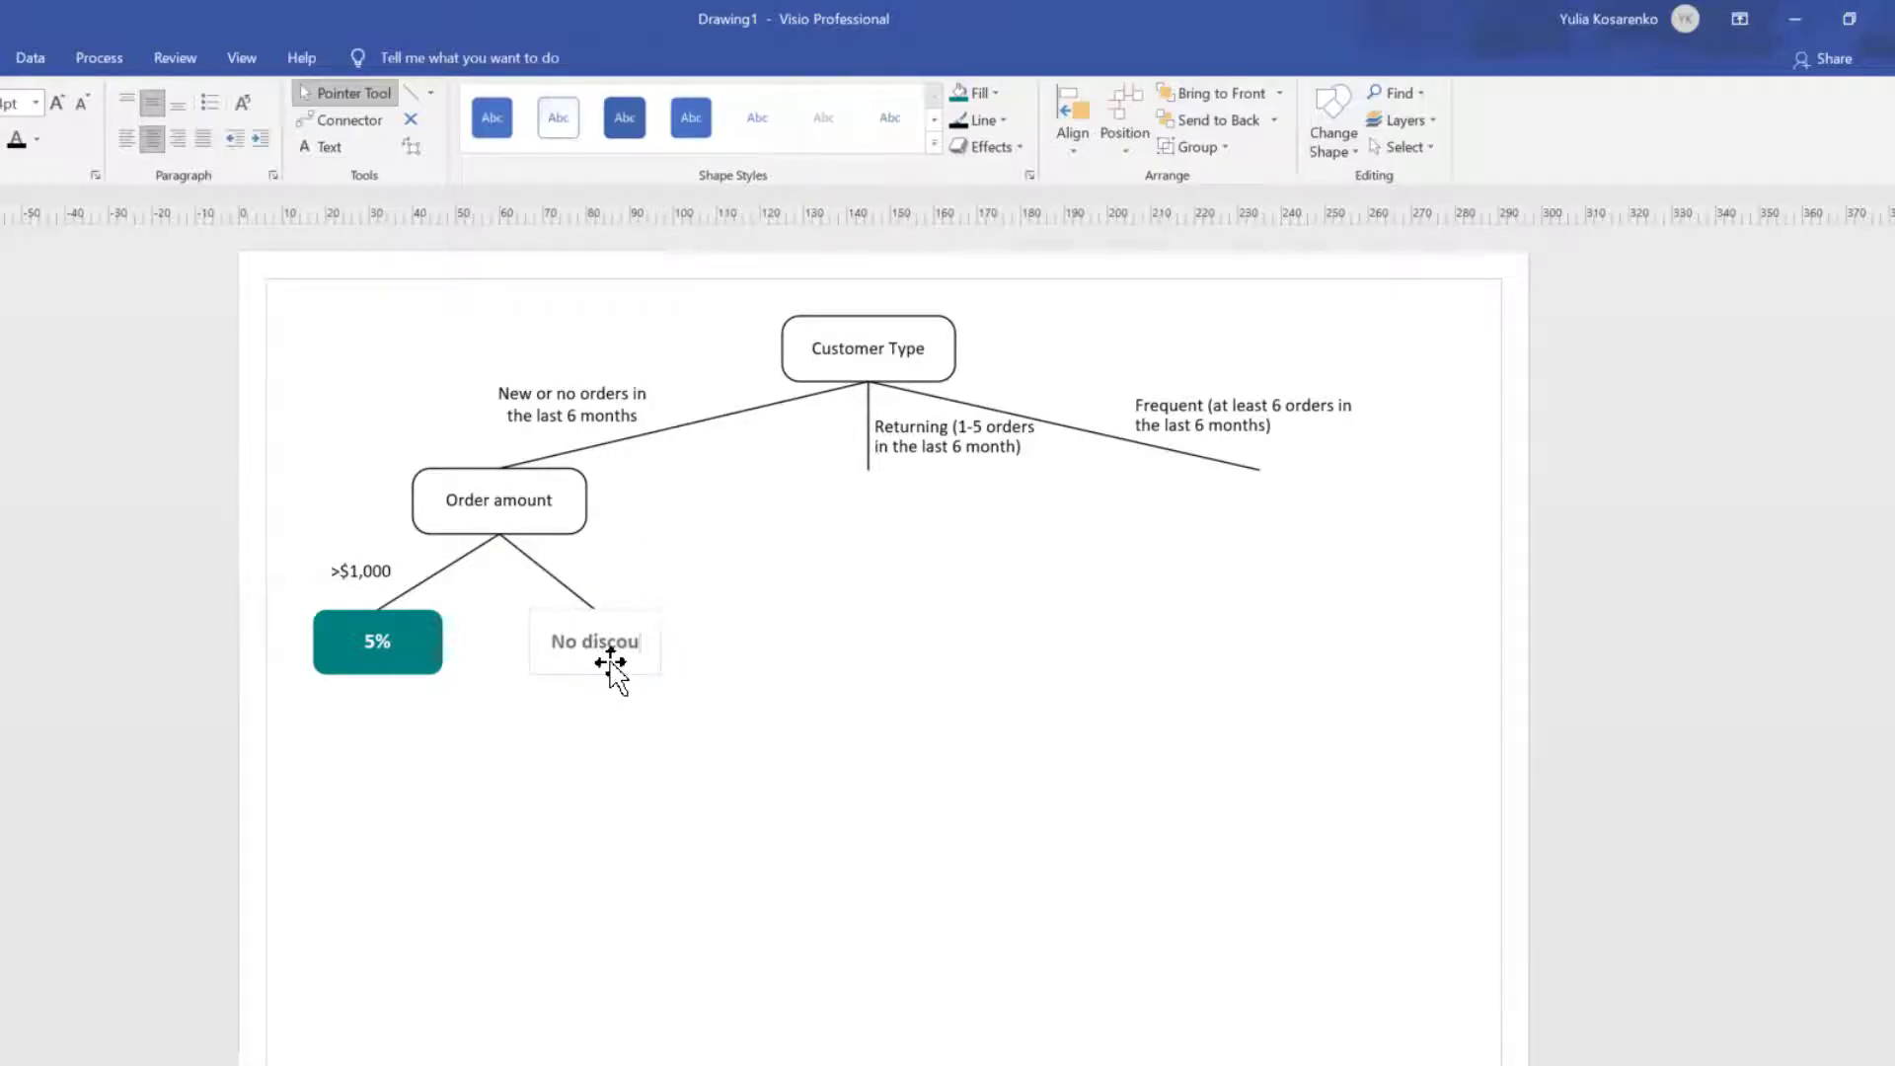
text(nt)
click(660, 754)
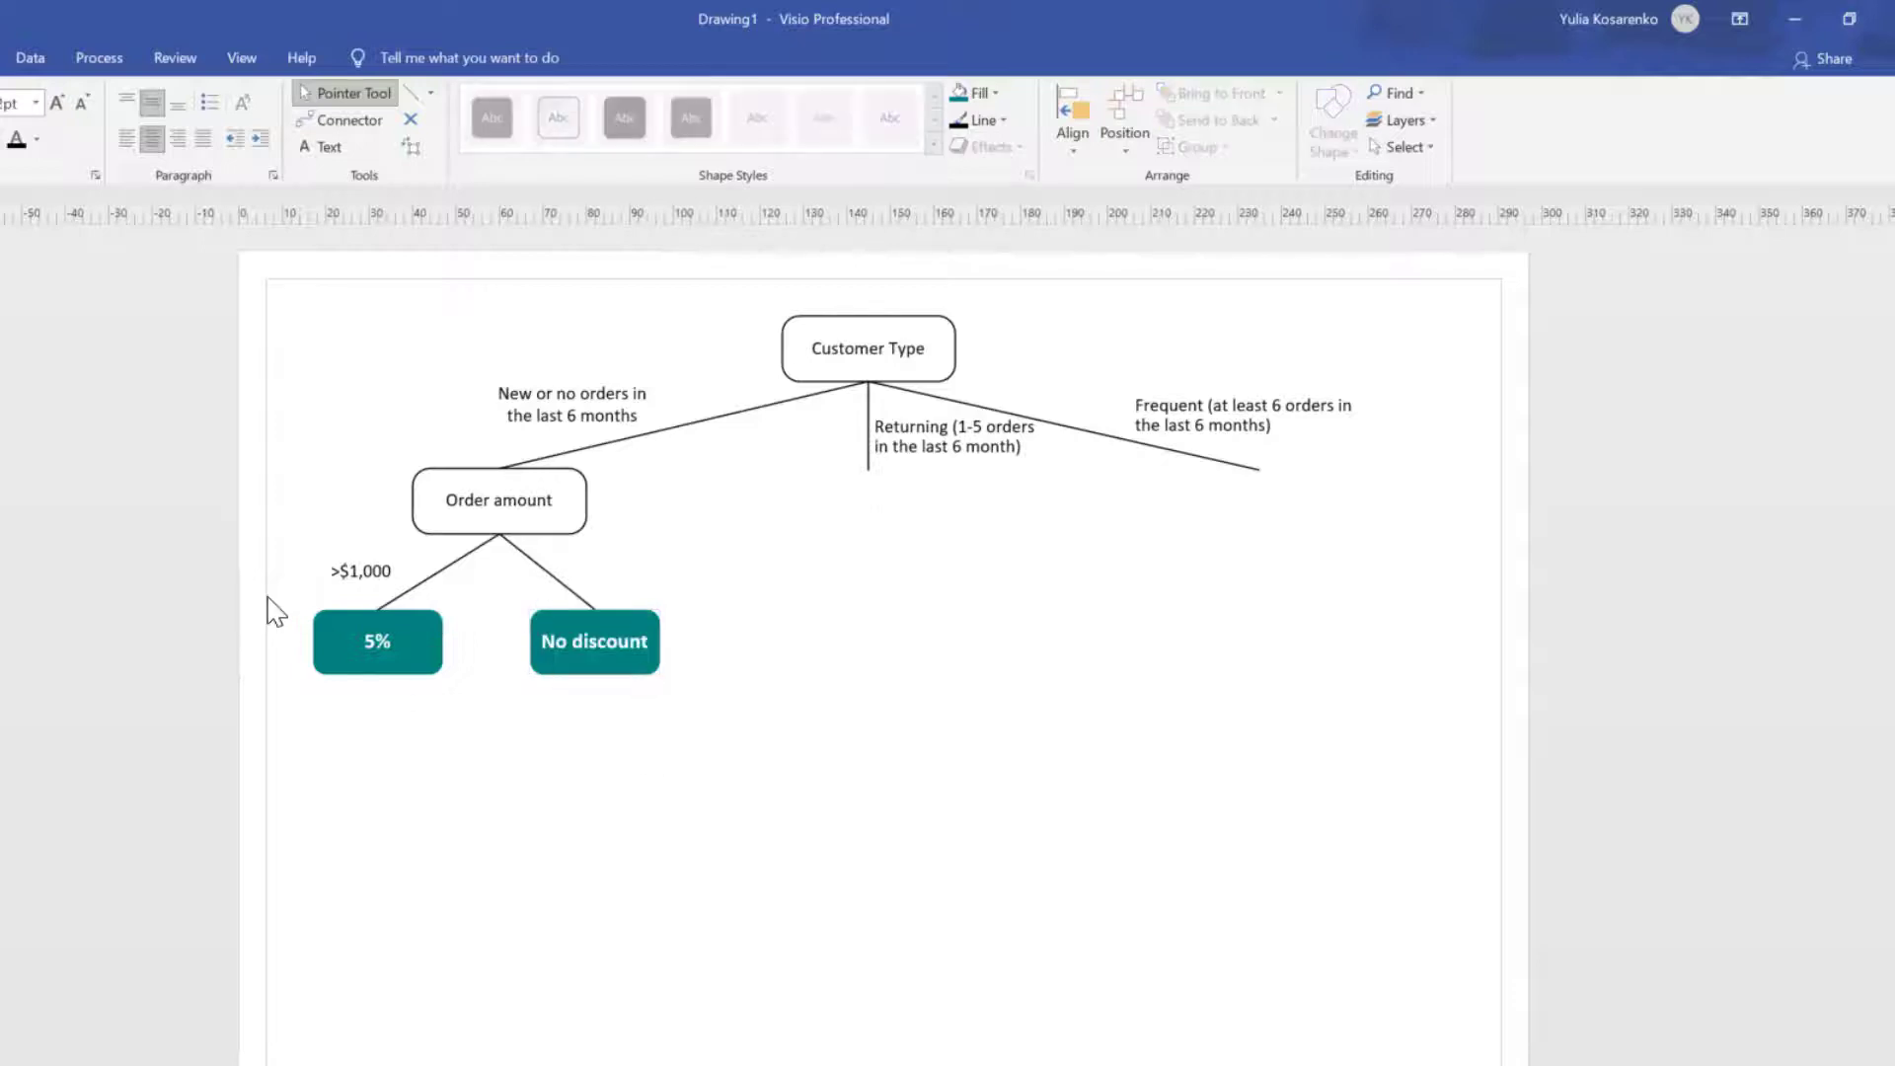
drag(268, 598, 720, 733)
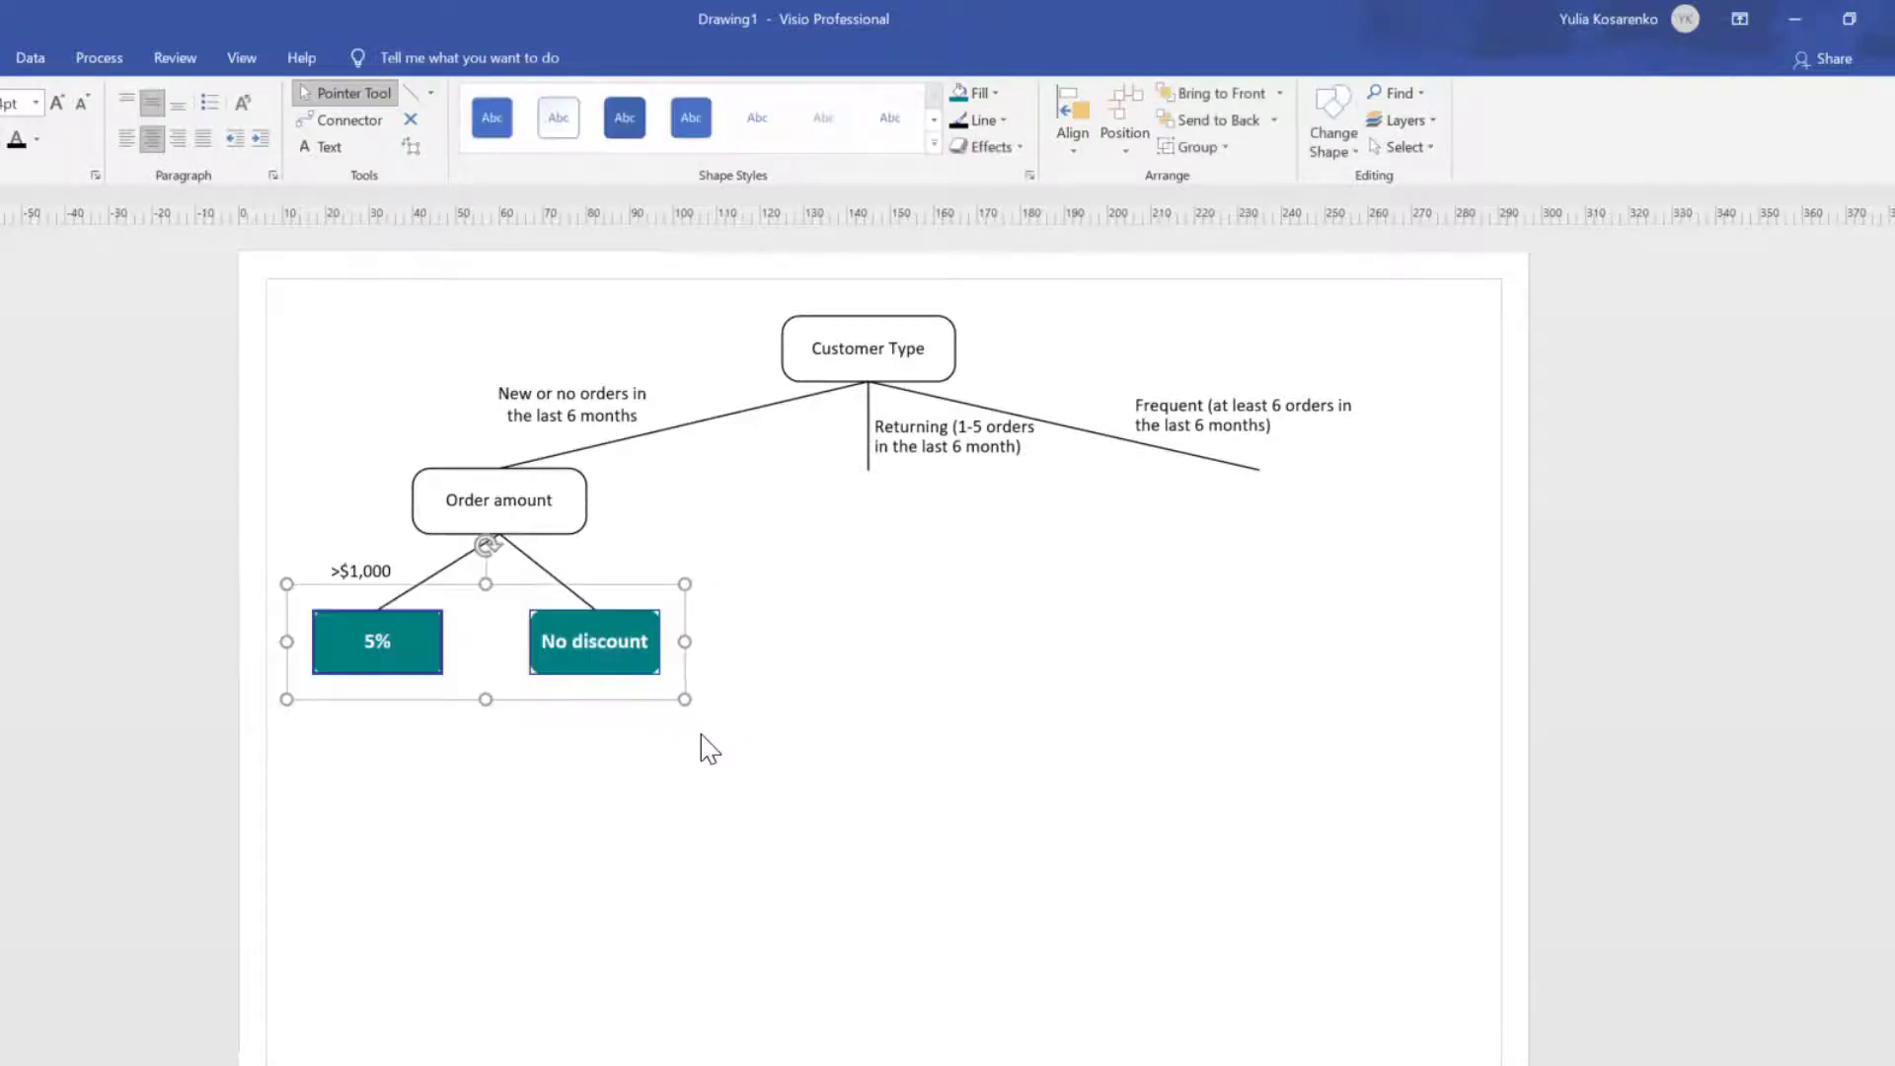
click(589, 768)
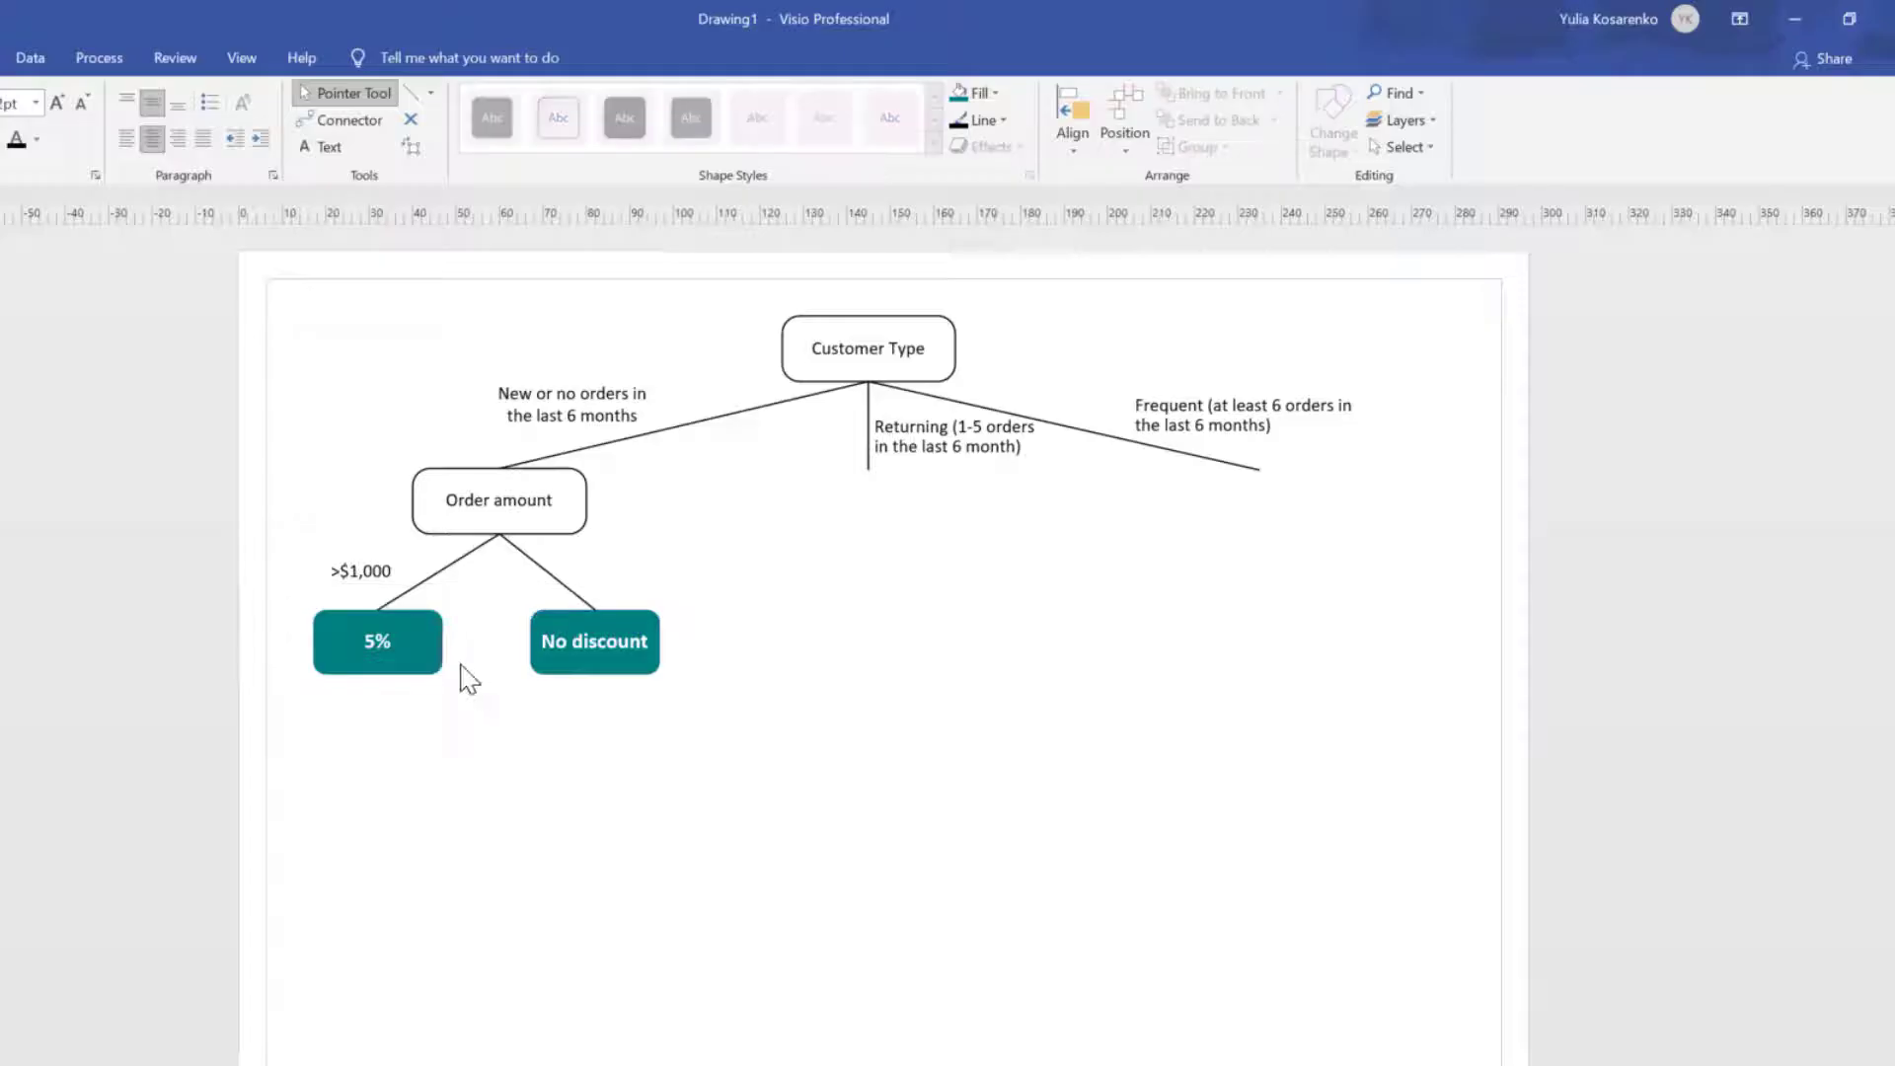
click(863, 320)
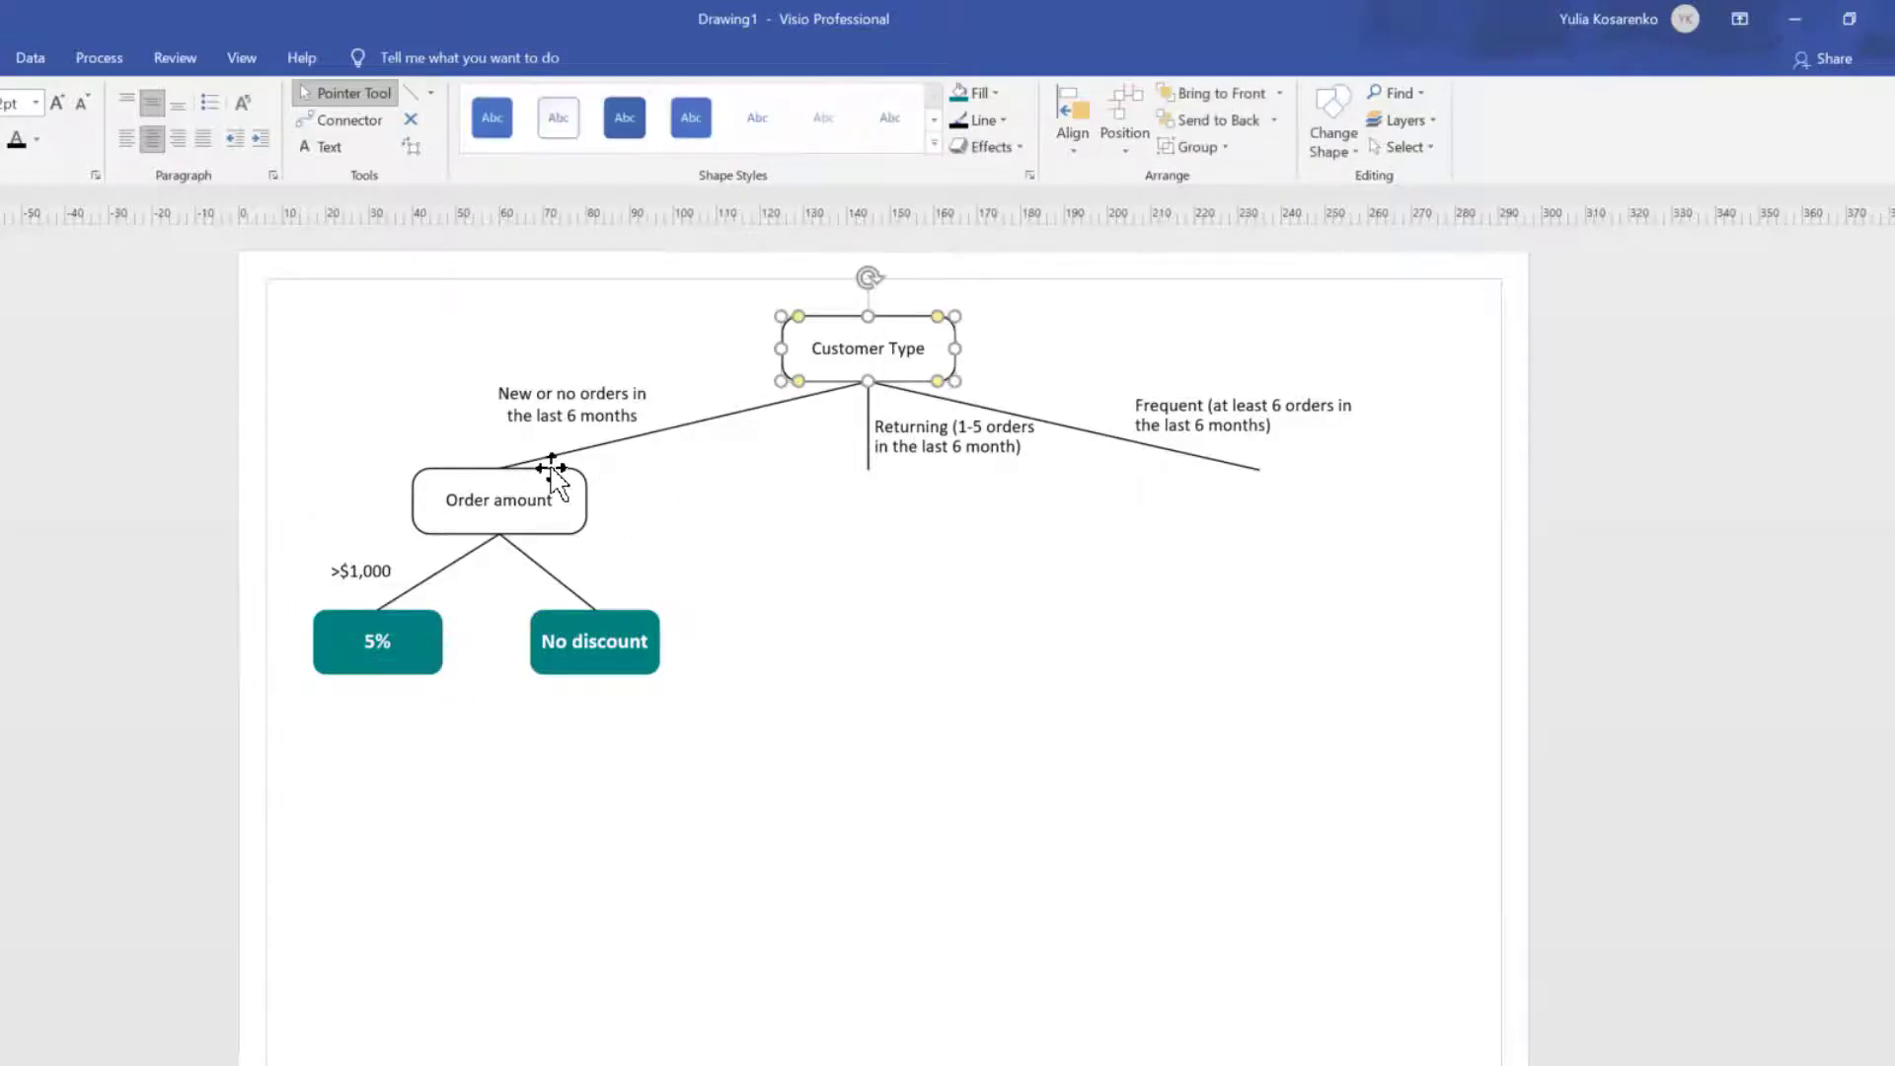
click(465, 483)
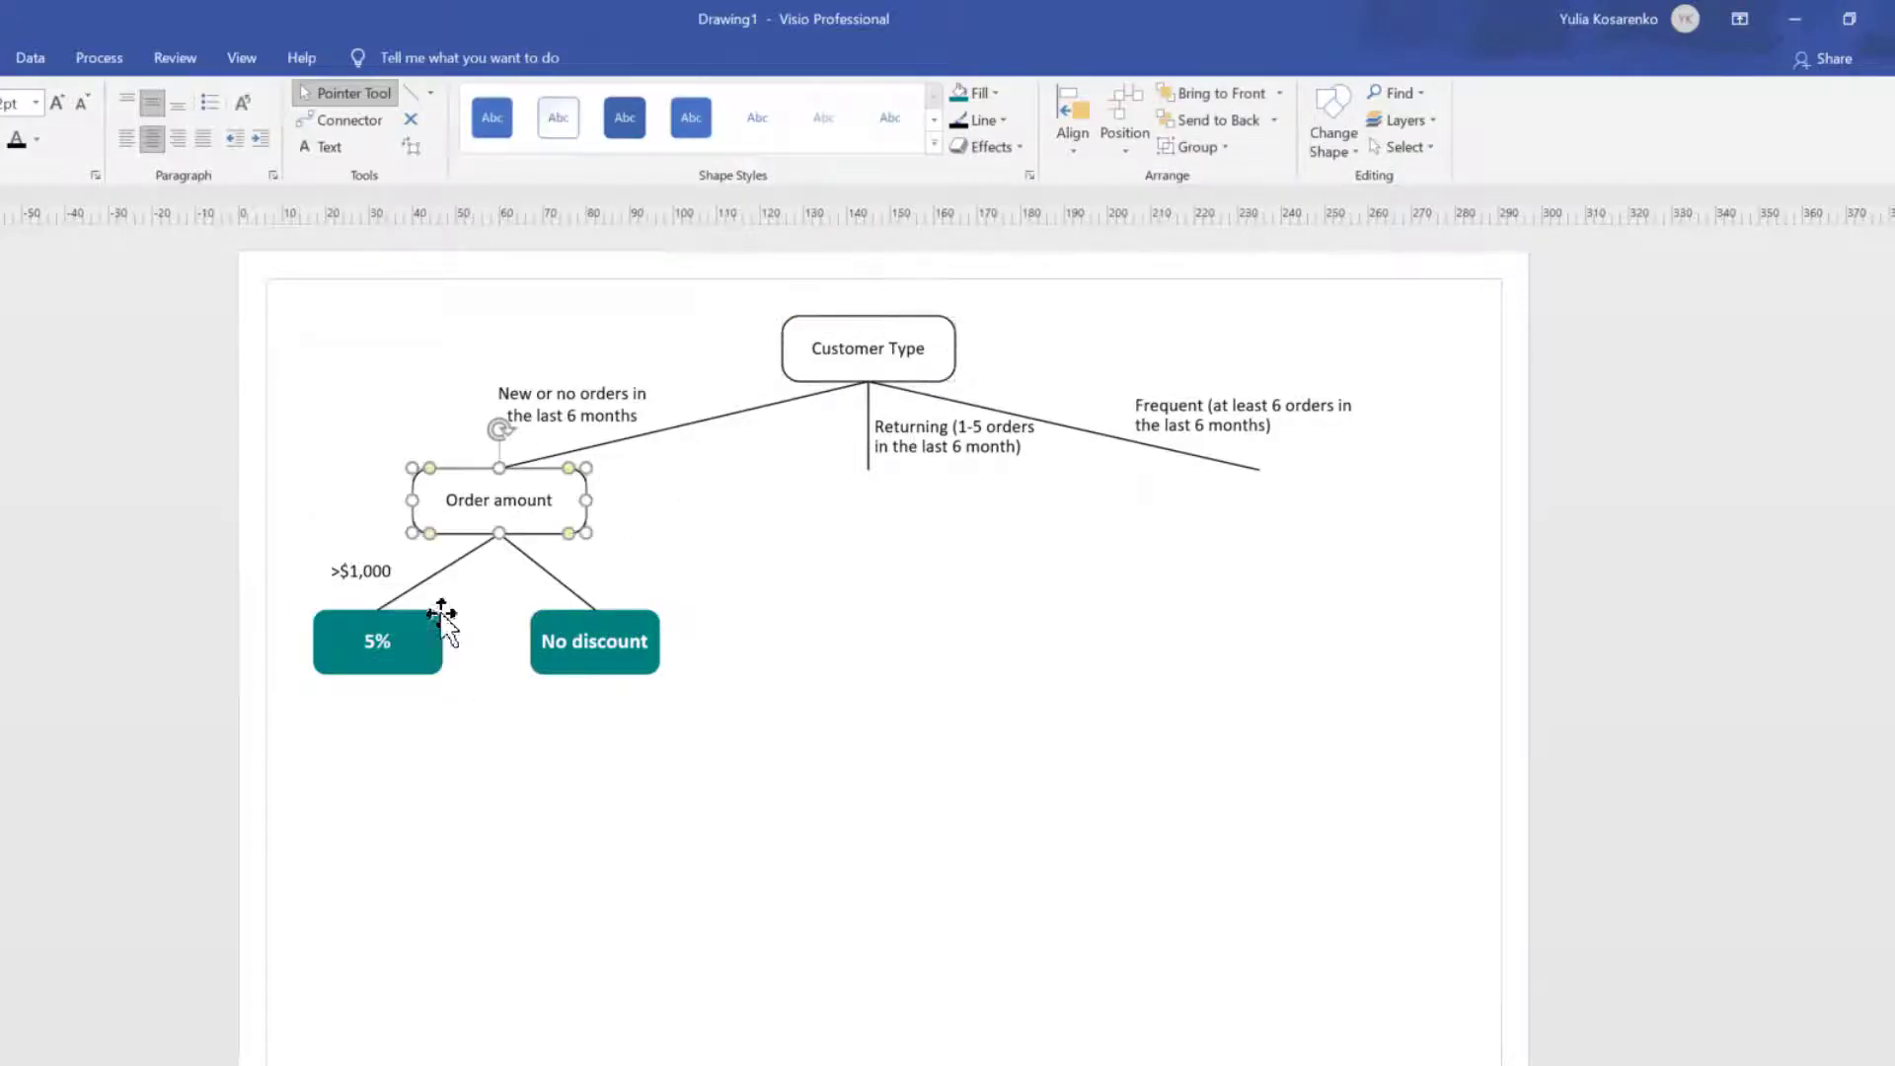
click(397, 649)
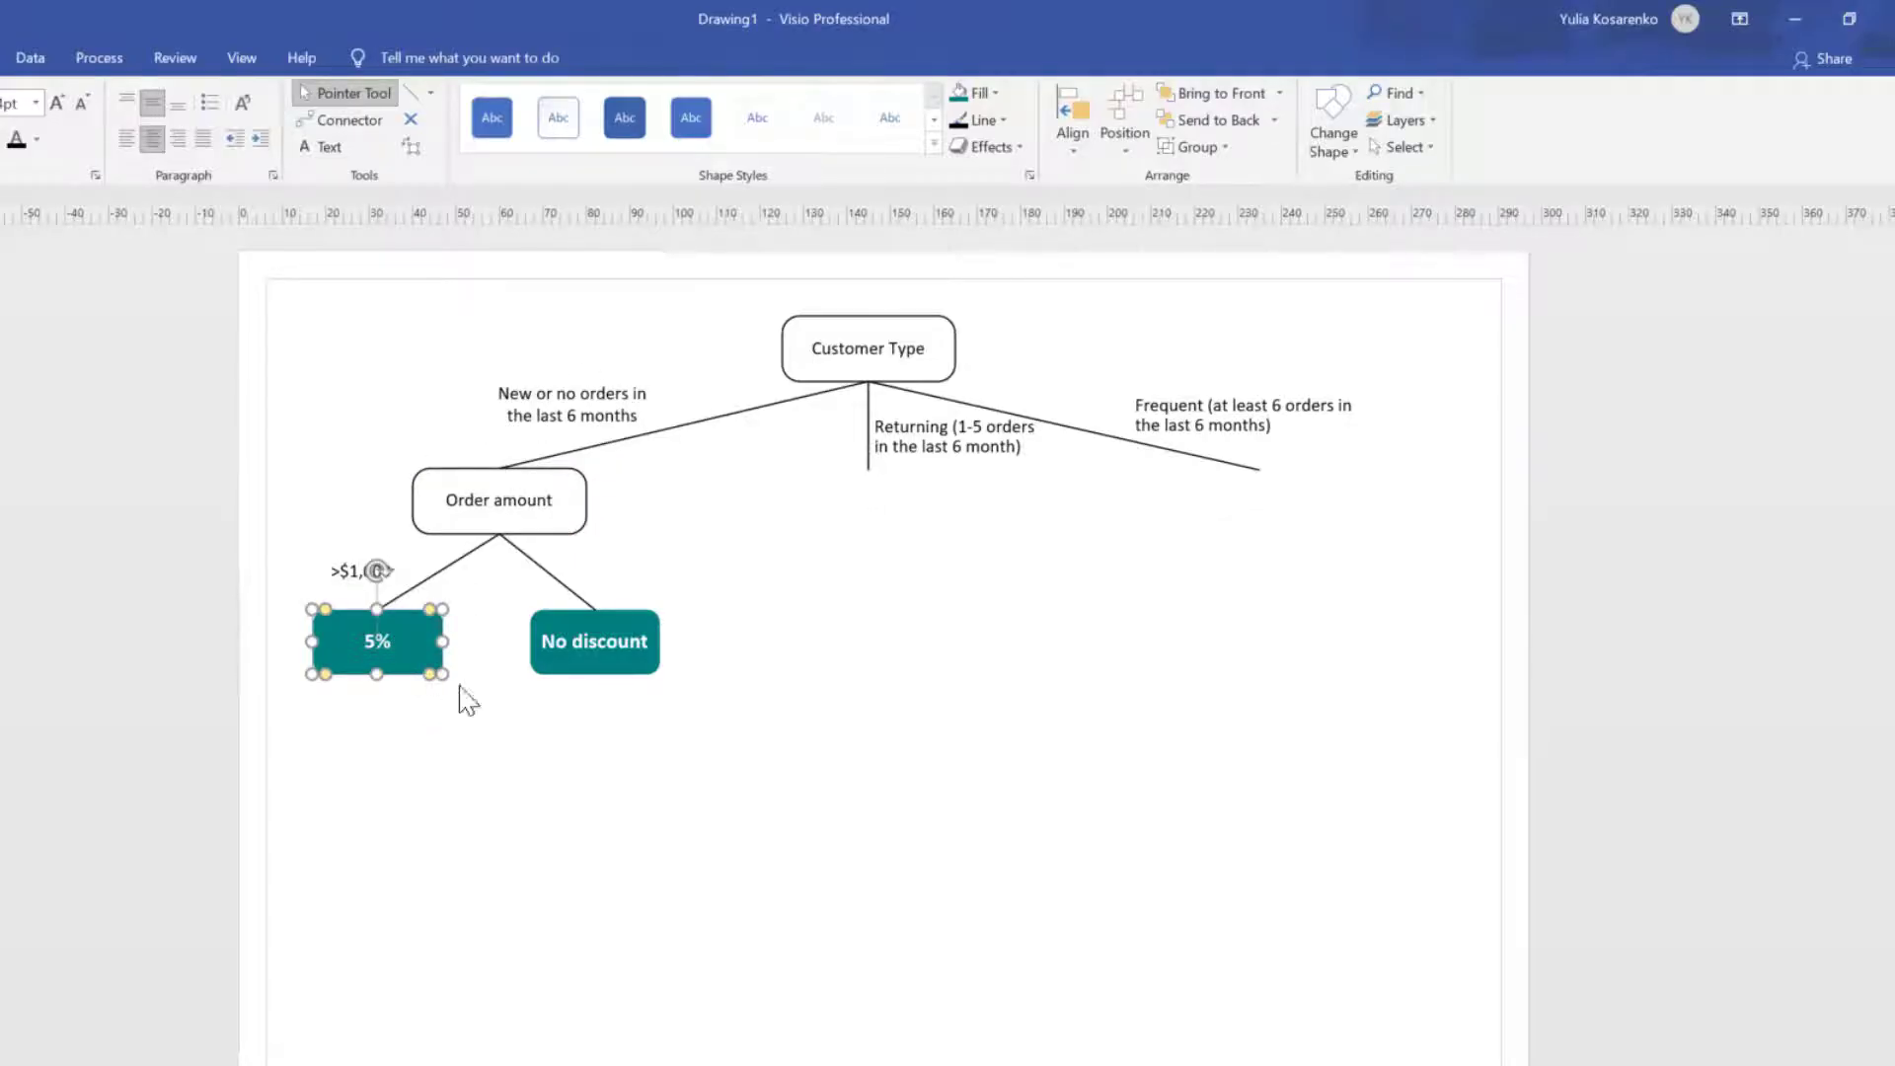
click(505, 748)
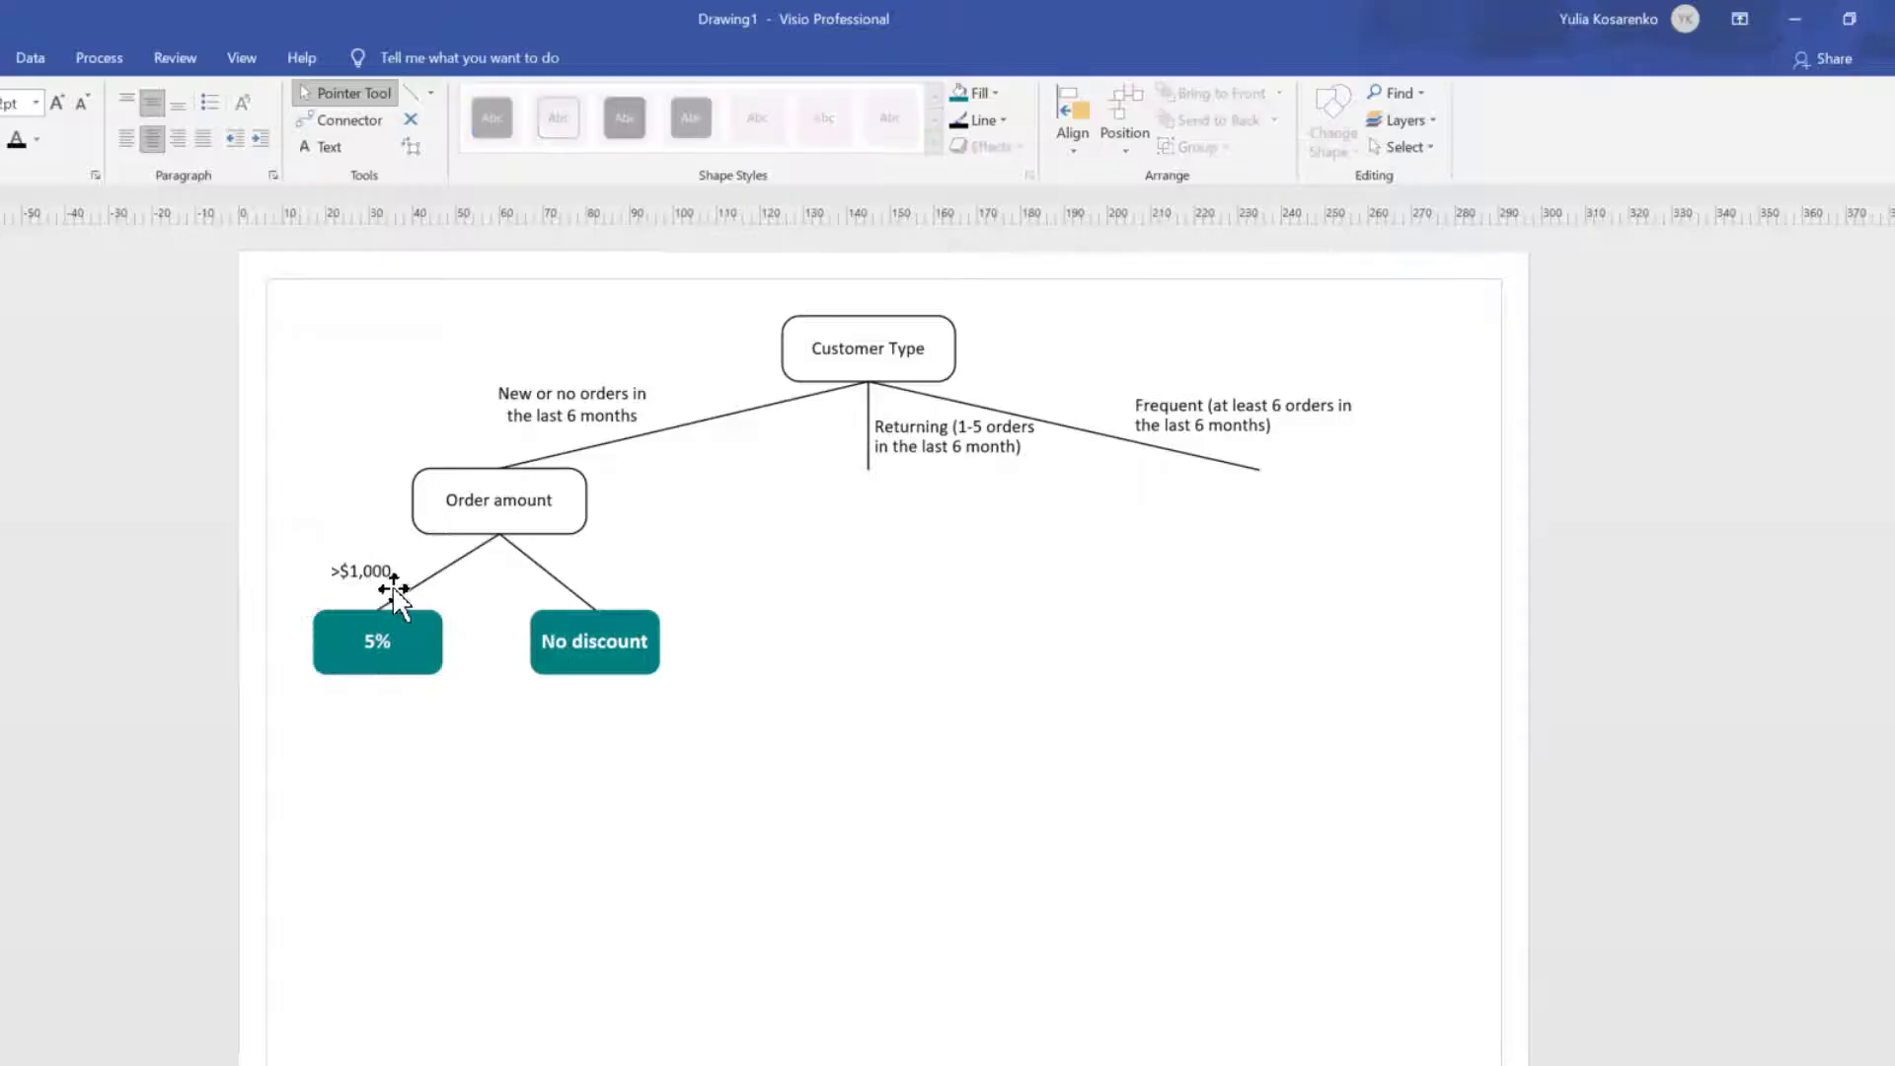
Place a copy of the ">$1,000" label beside the "No discount" branch line and change its text to "<=$1,000".
click(383, 584)
drag(383, 592, 659, 602)
double_click(618, 572)
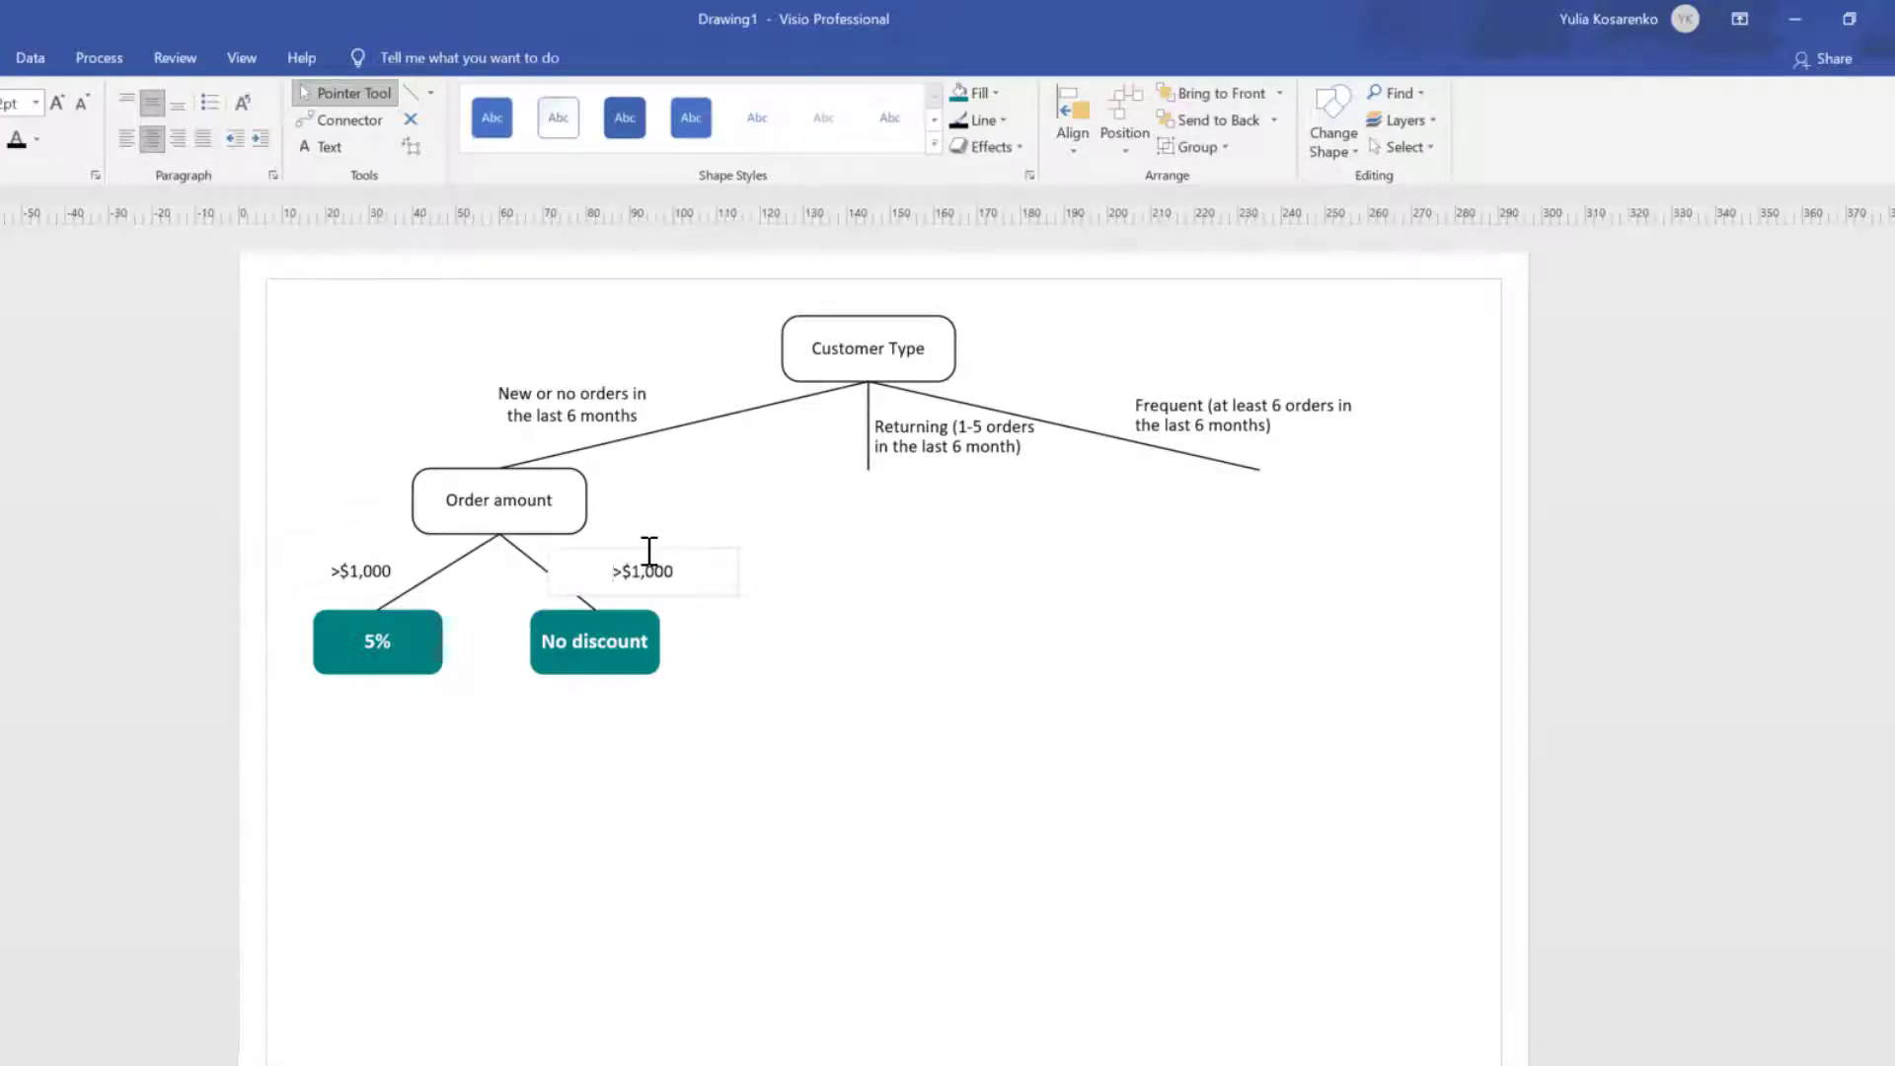
key(BackSpace)
text(<=)
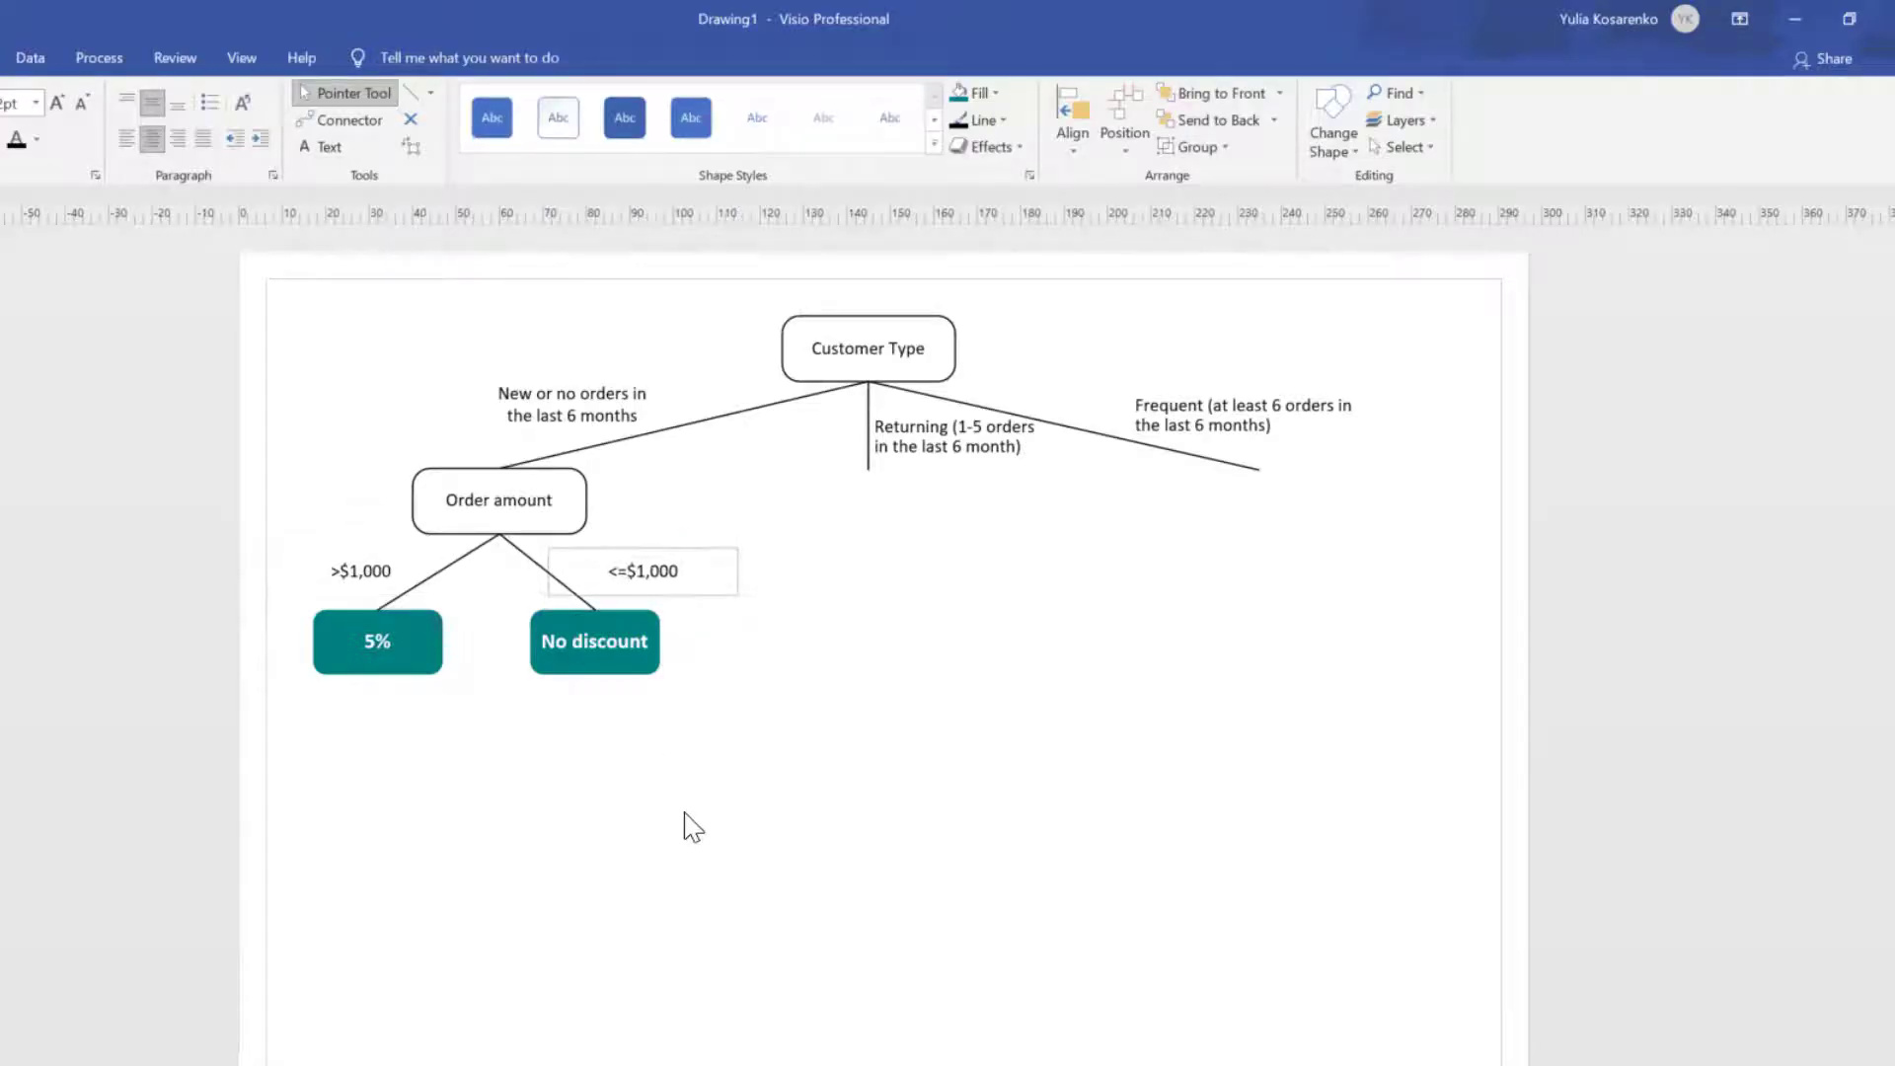
click(685, 825)
click(442, 568)
shift+click(524, 557)
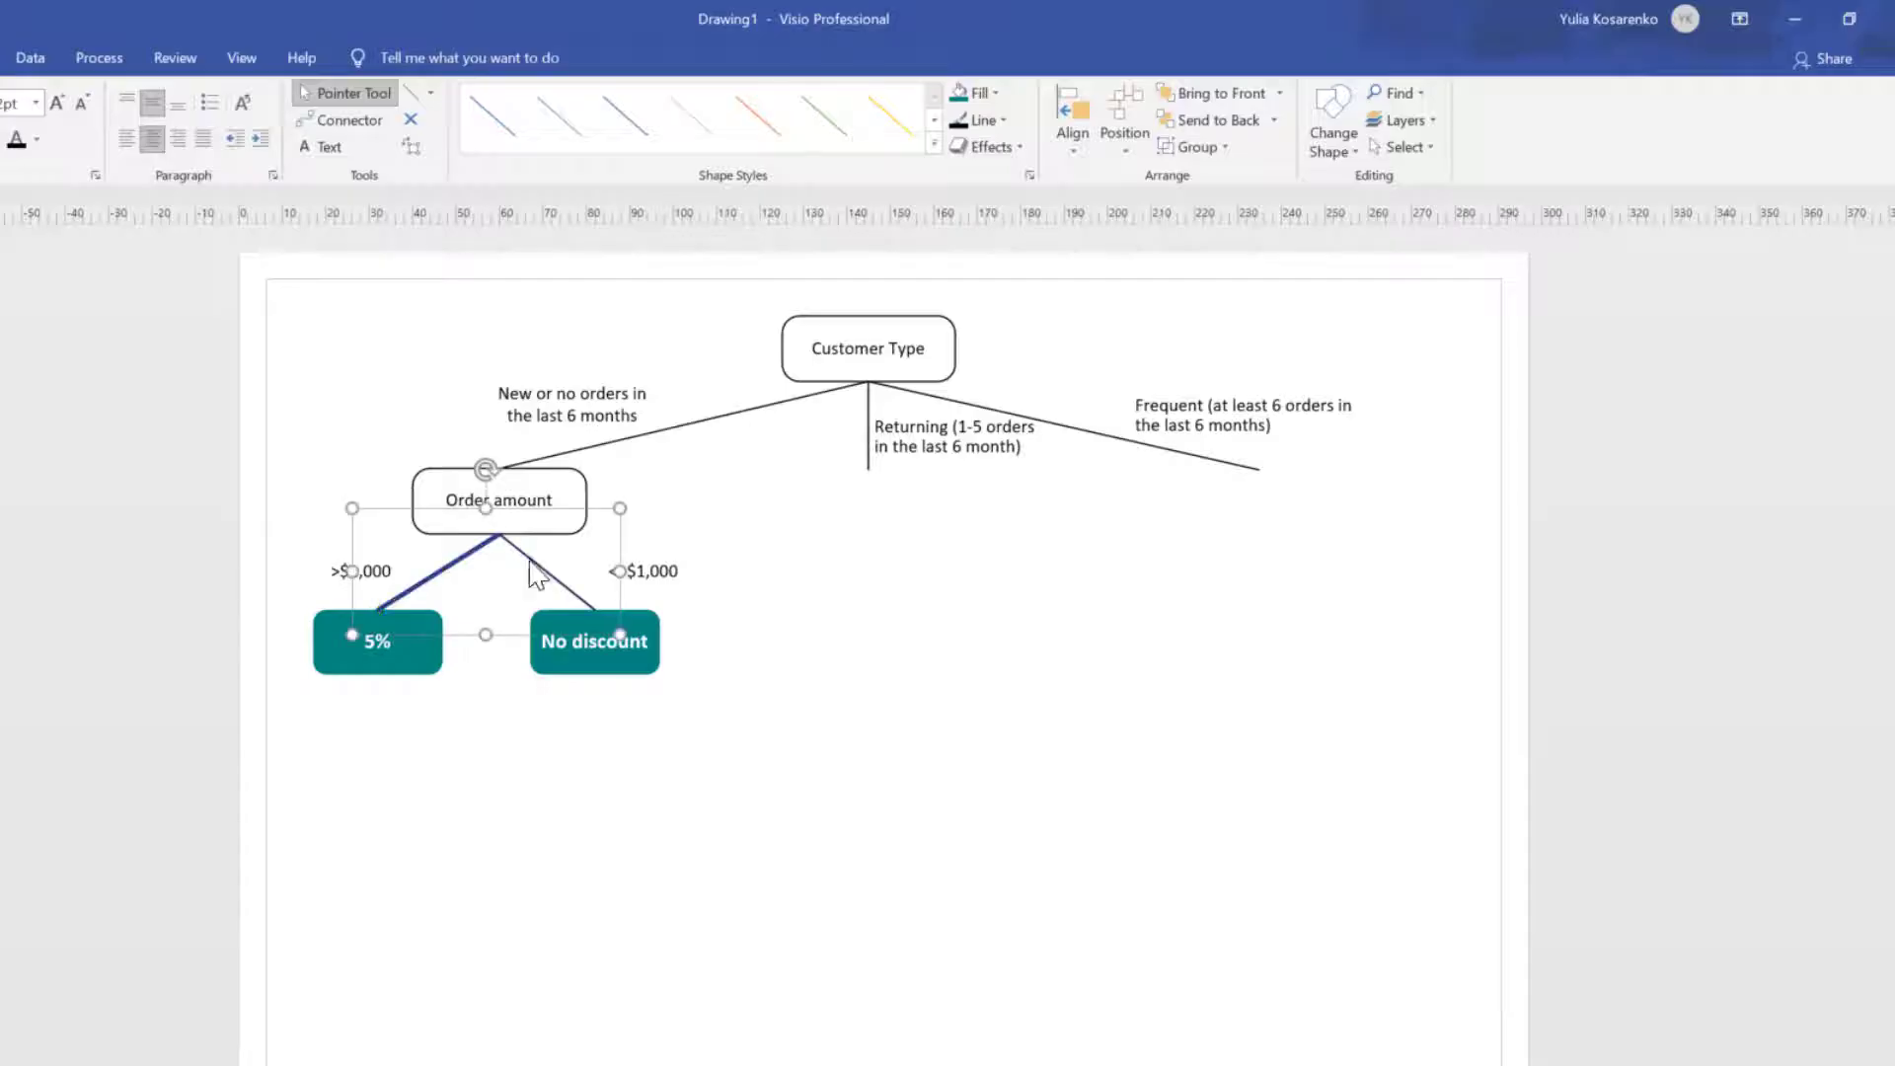
click(647, 778)
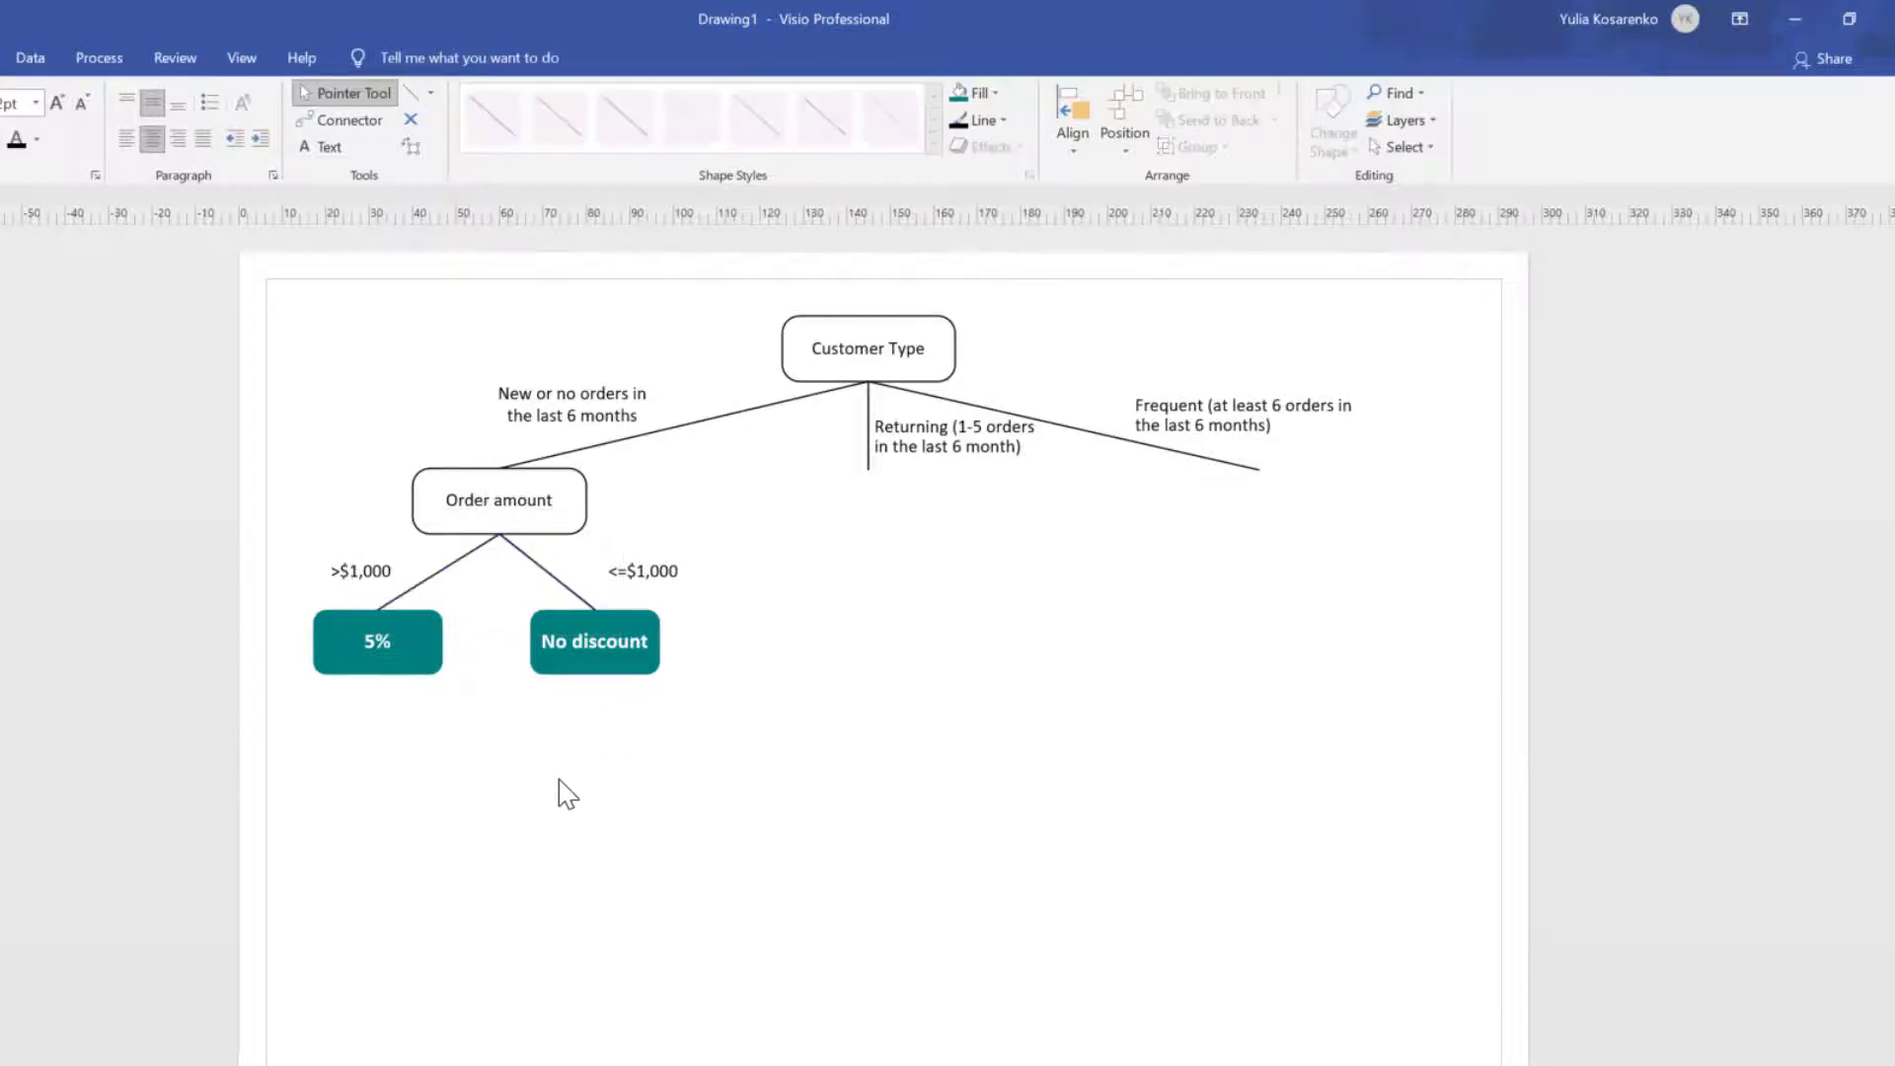
Move the "<=$1,000" label closer to the branch line leading to "No discount".
click(640, 584)
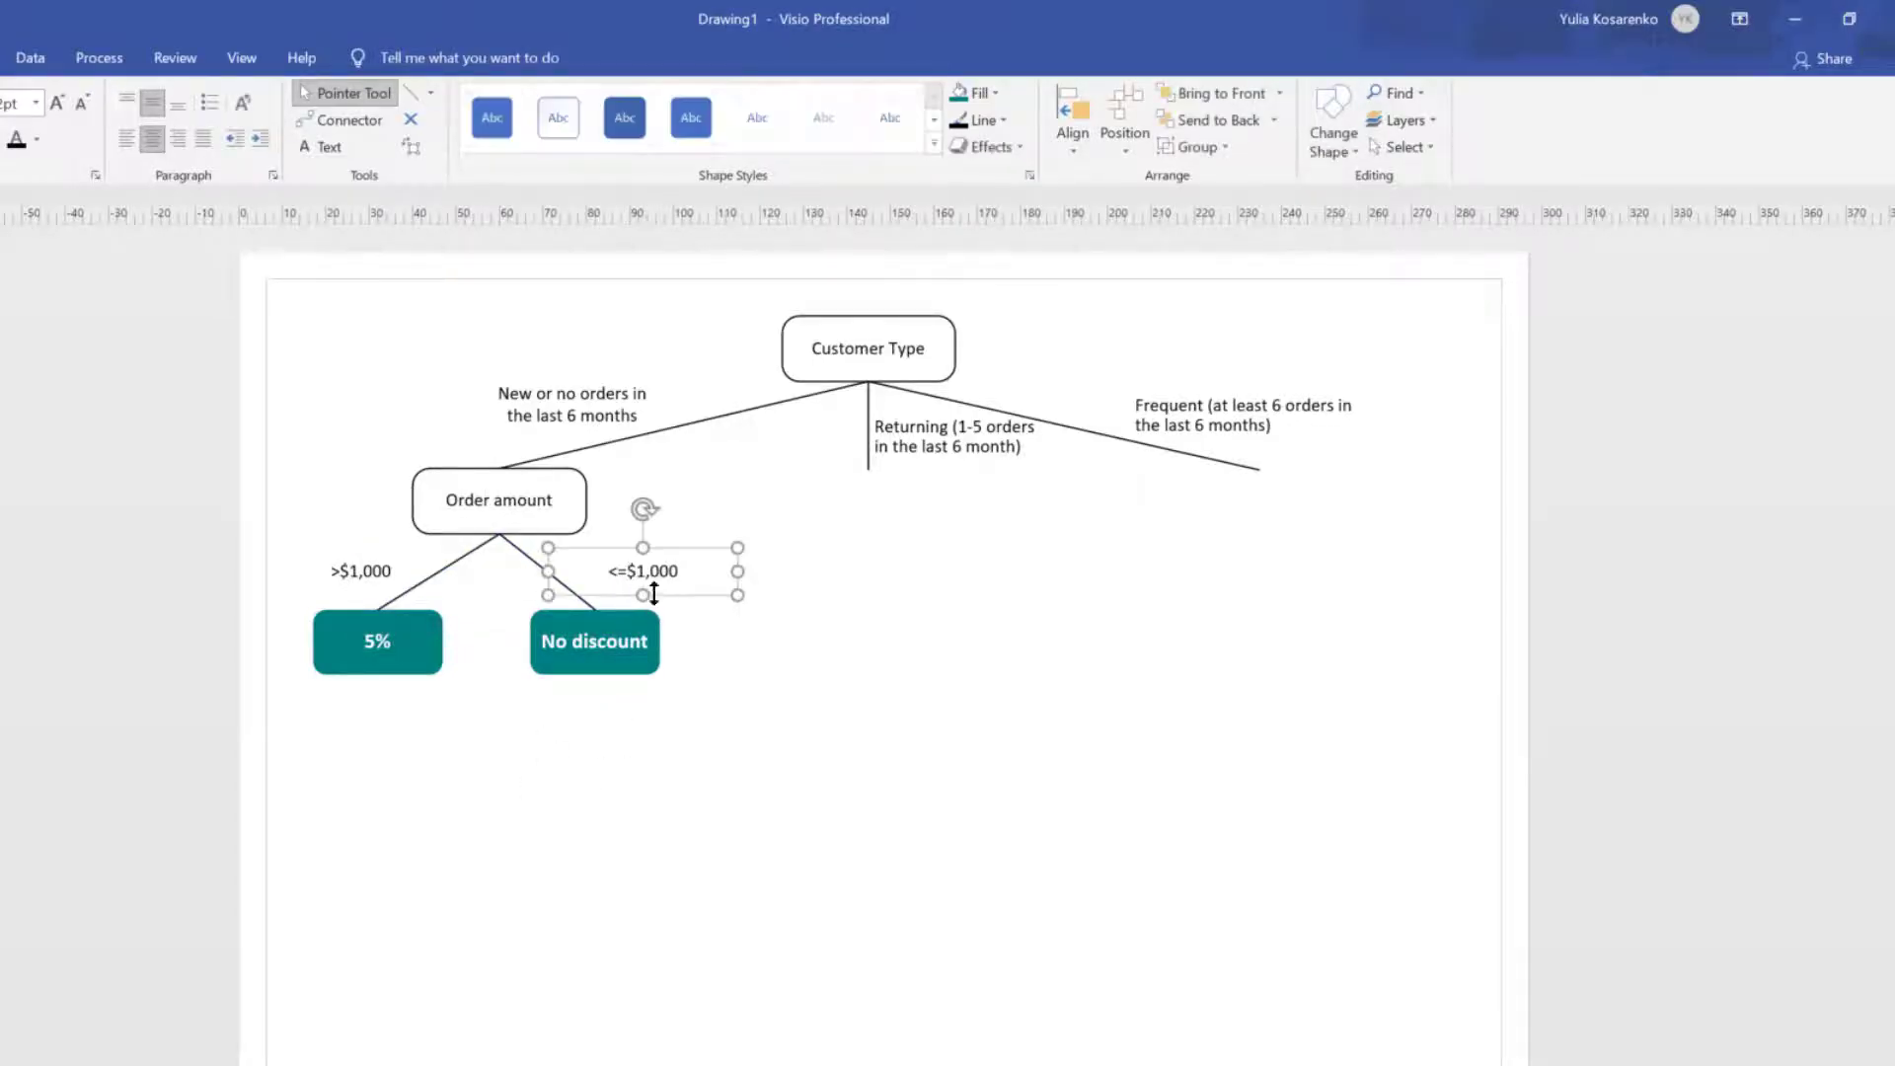
drag(670, 593, 642, 590)
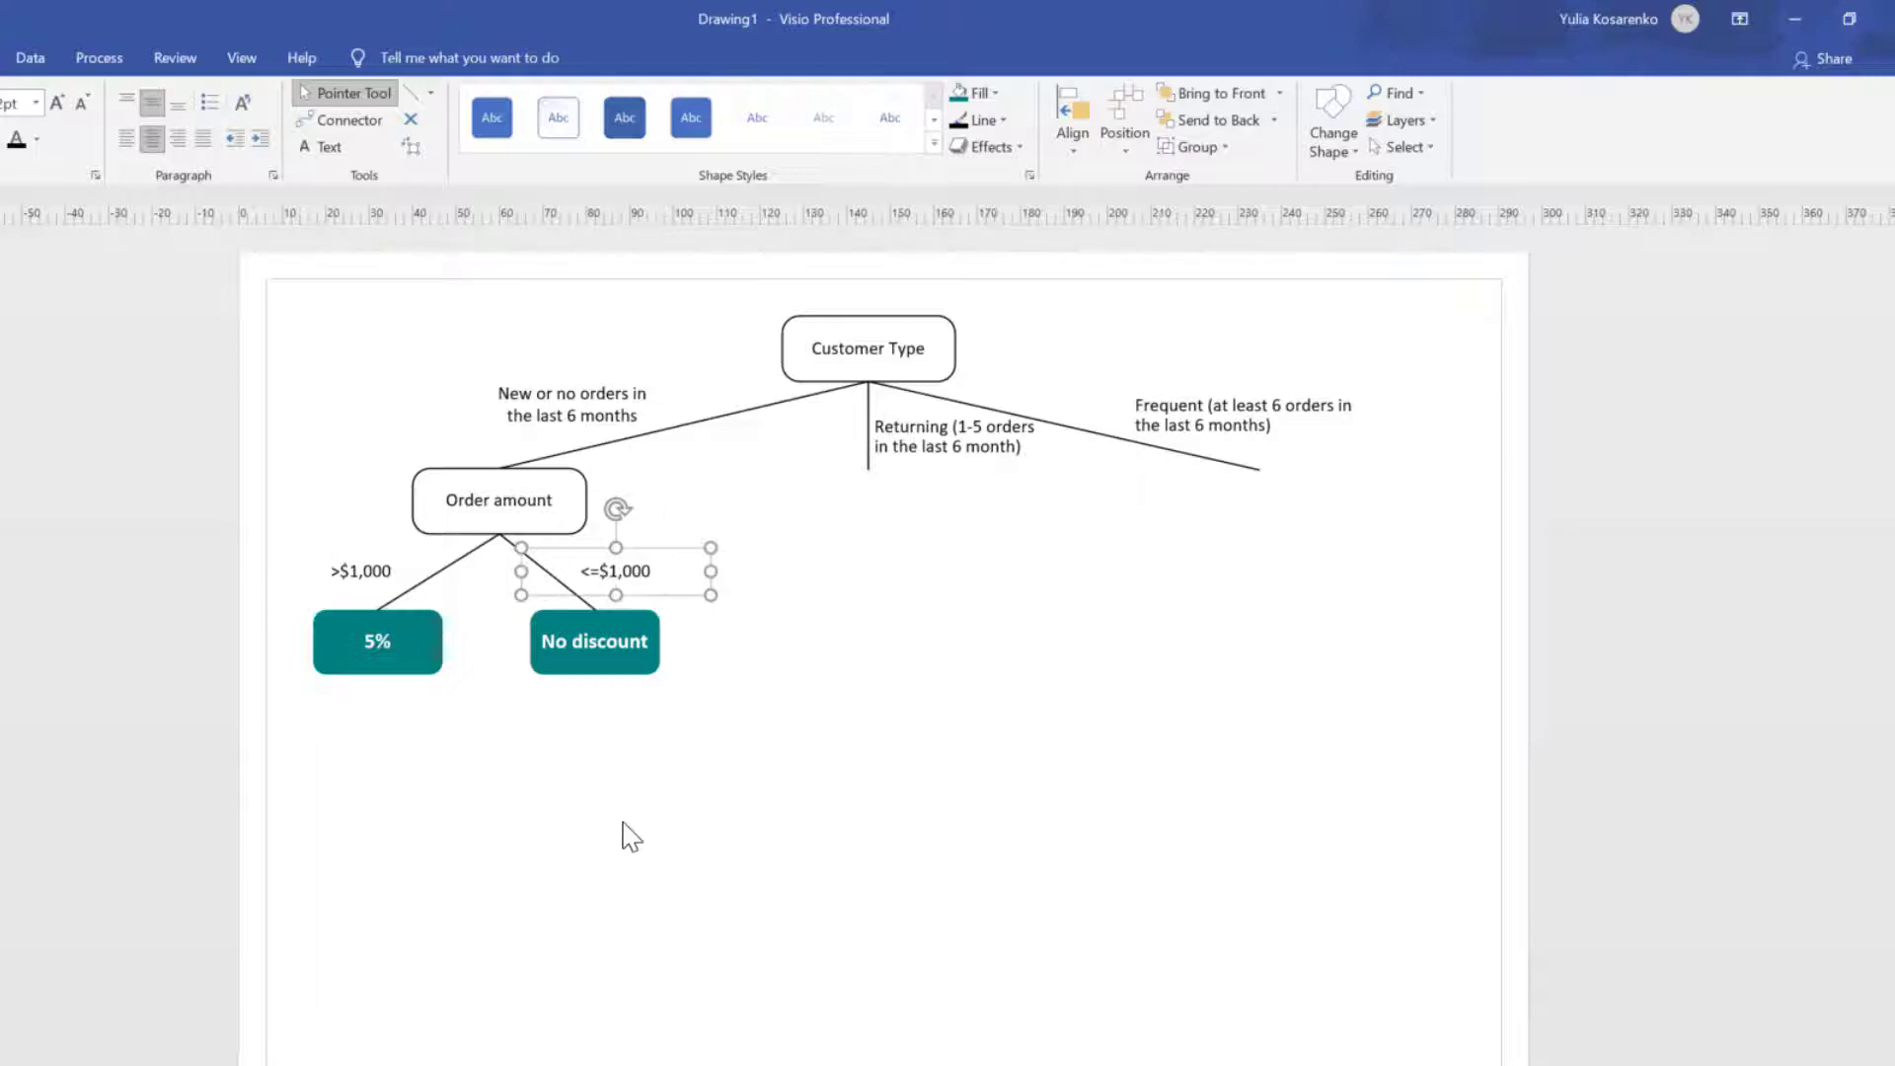
click(289, 408)
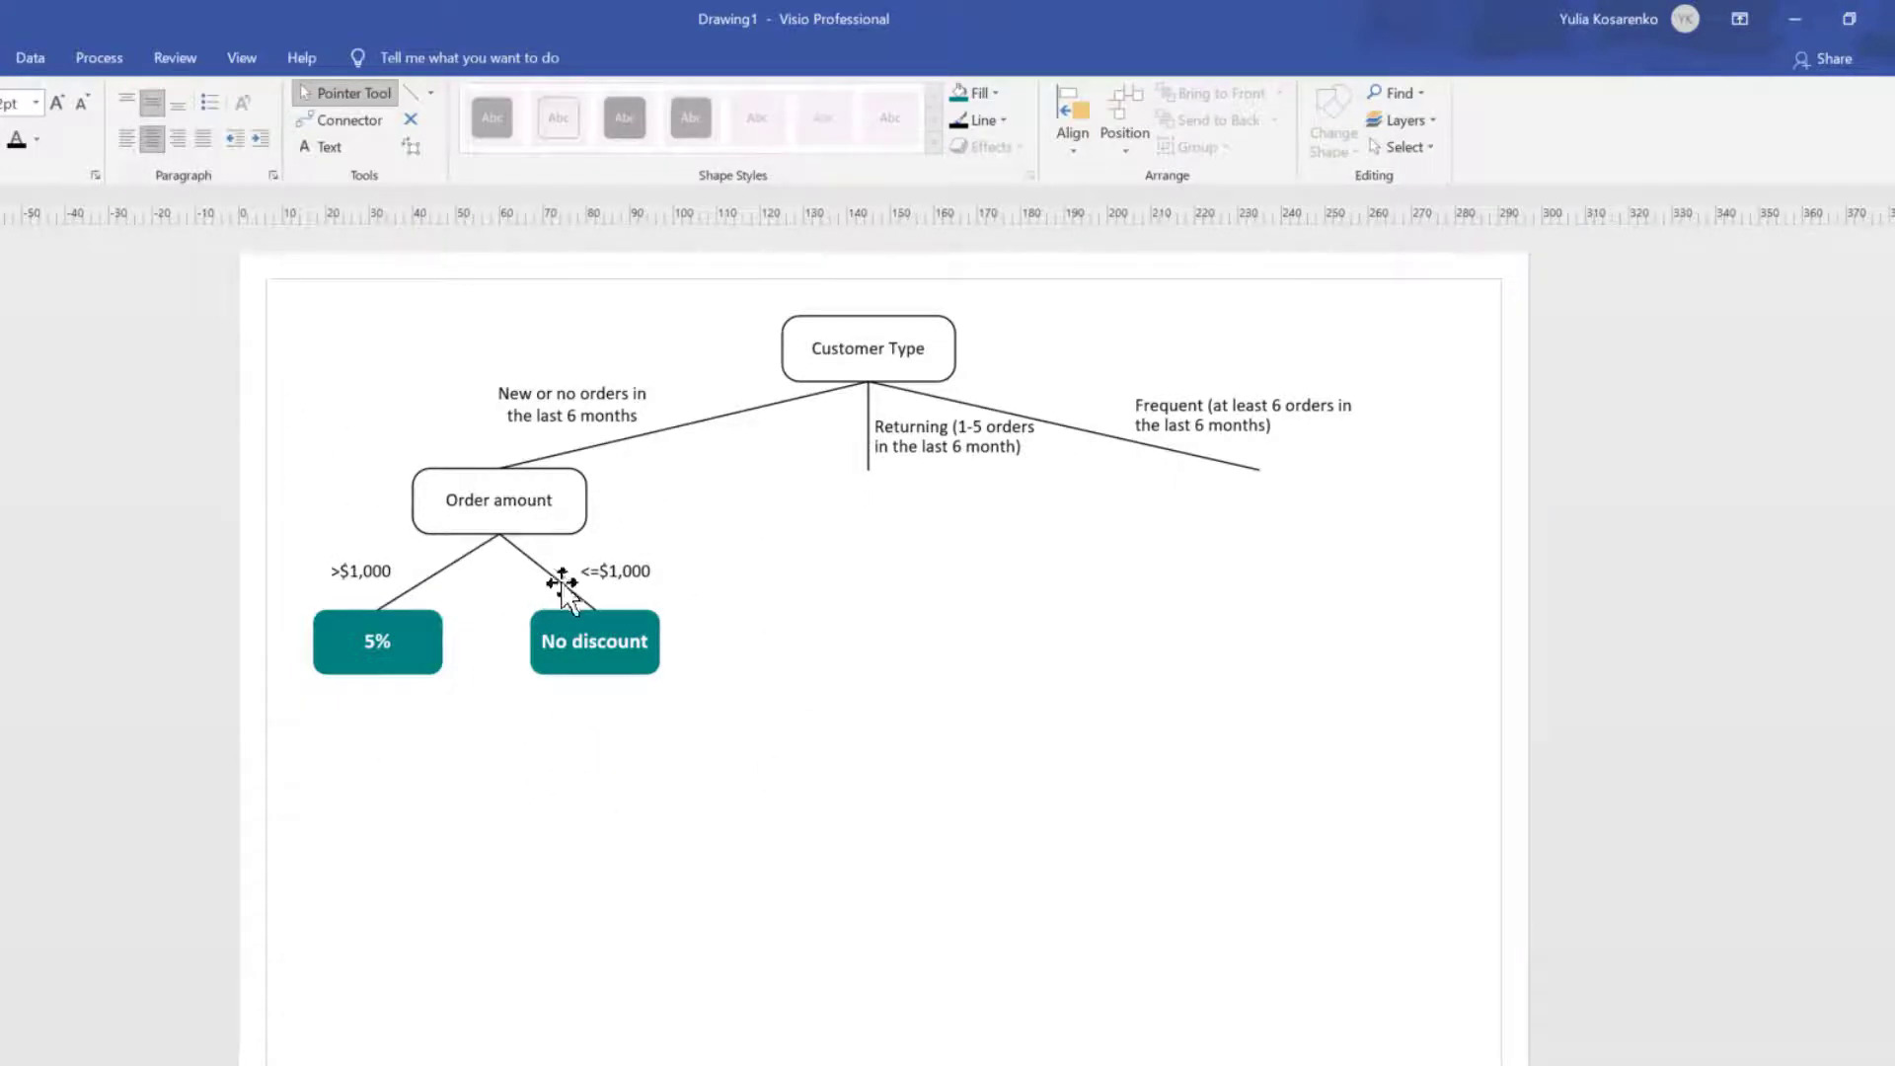
double_click(590, 570)
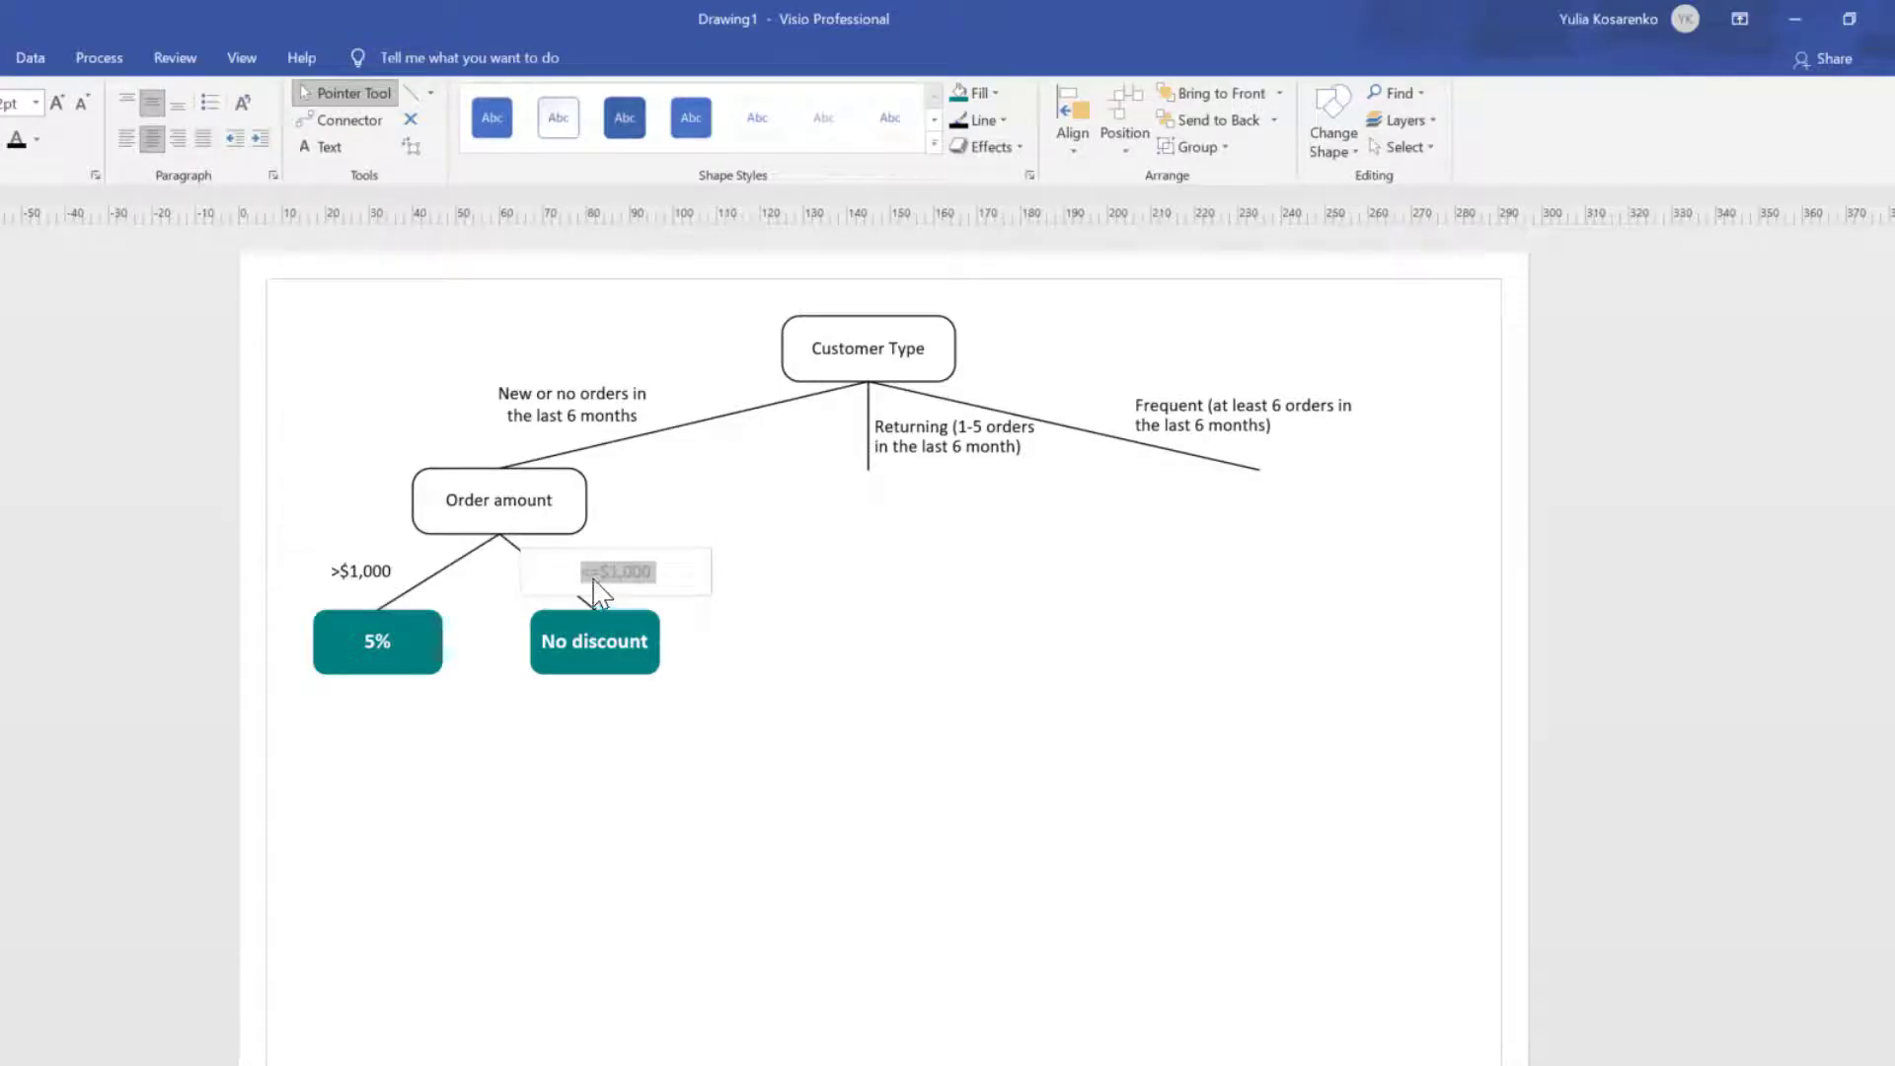
click(665, 720)
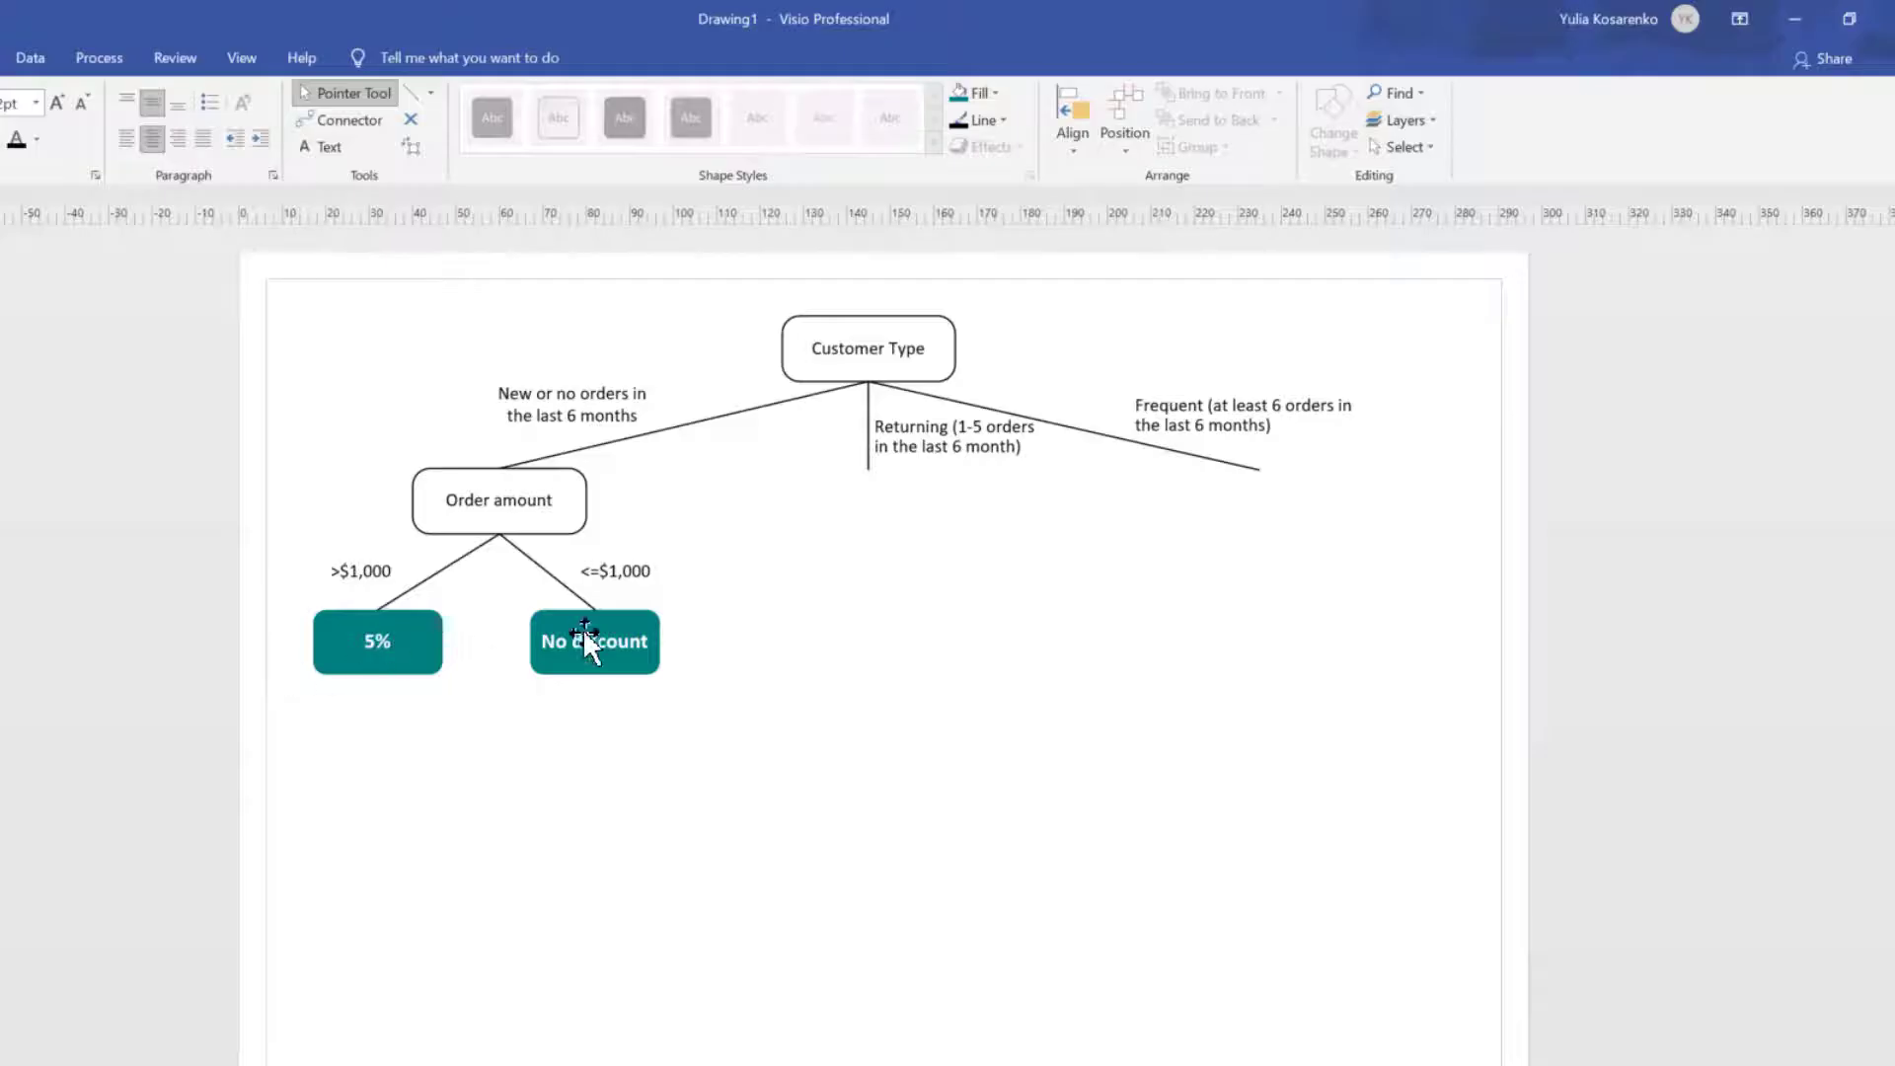
Change the label on the branch leading to the 5% box to ">=$1,000".
double_click(341, 573)
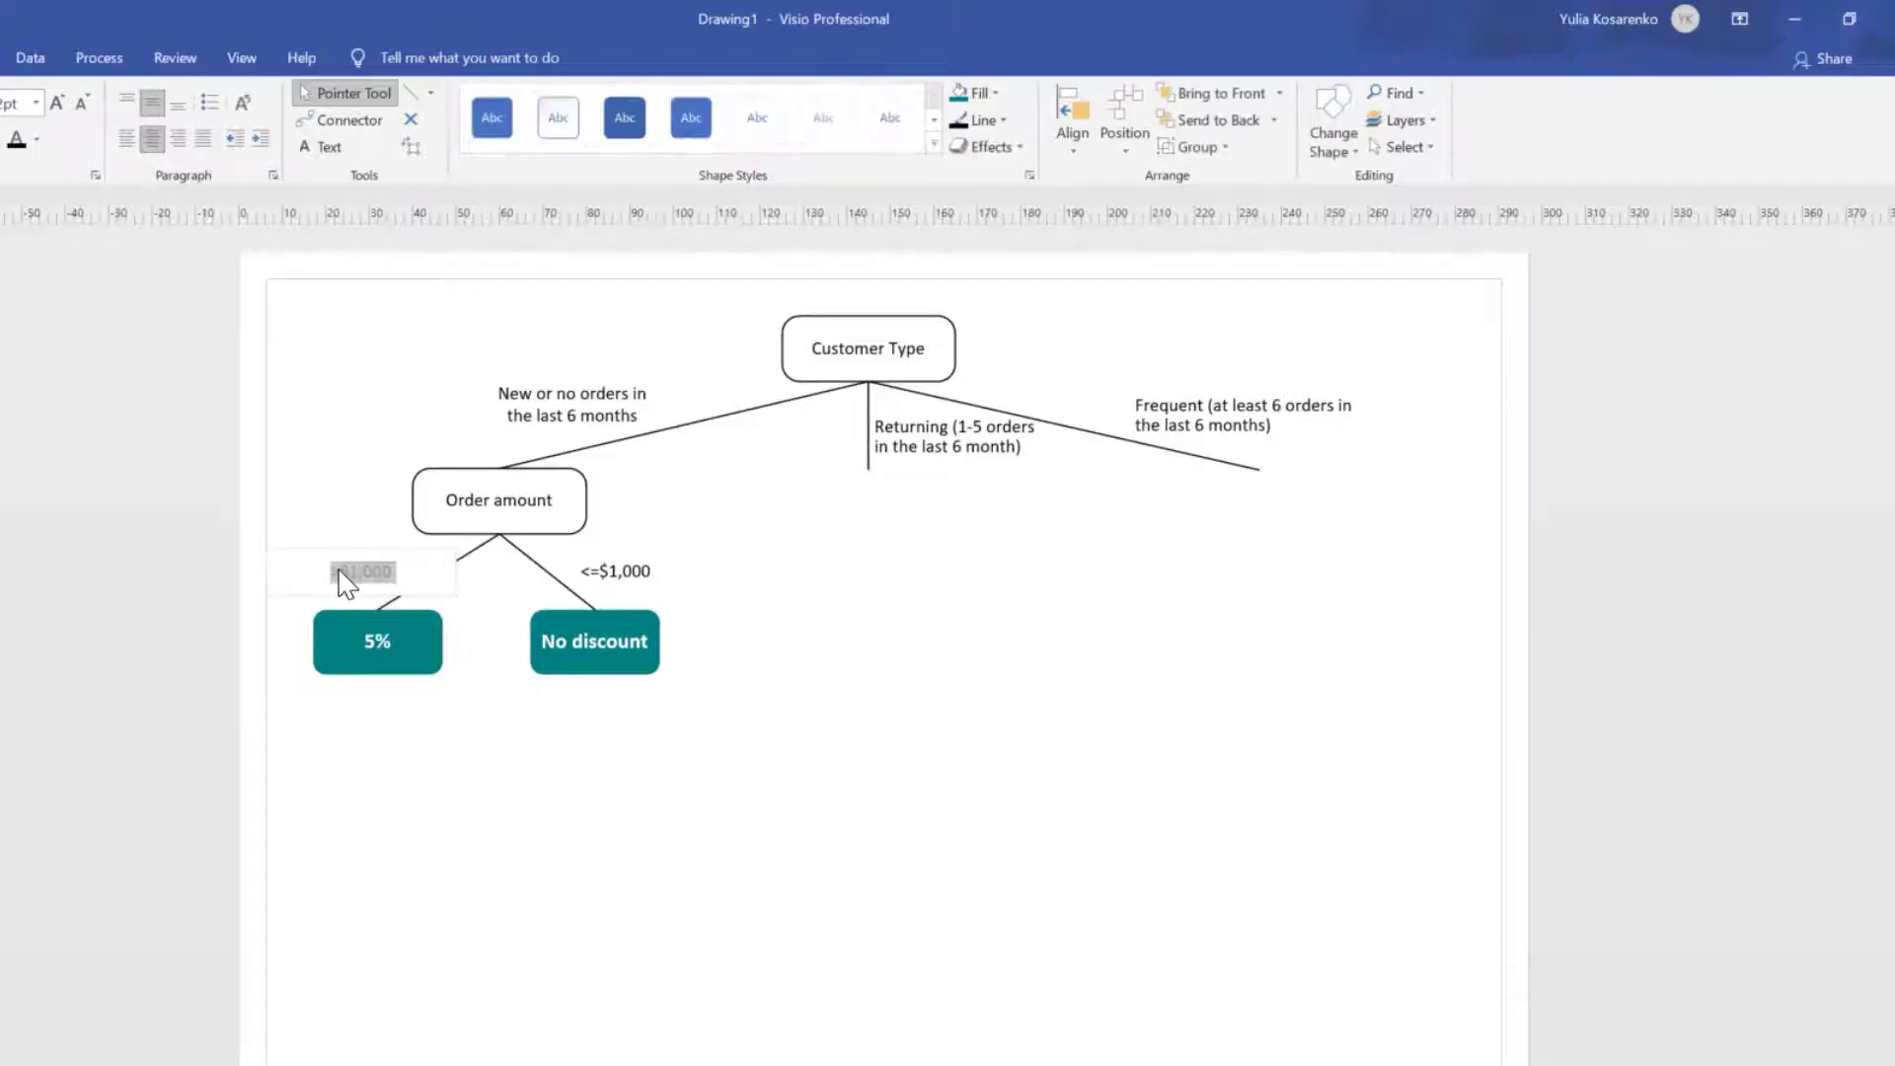
click(341, 572)
text(+)
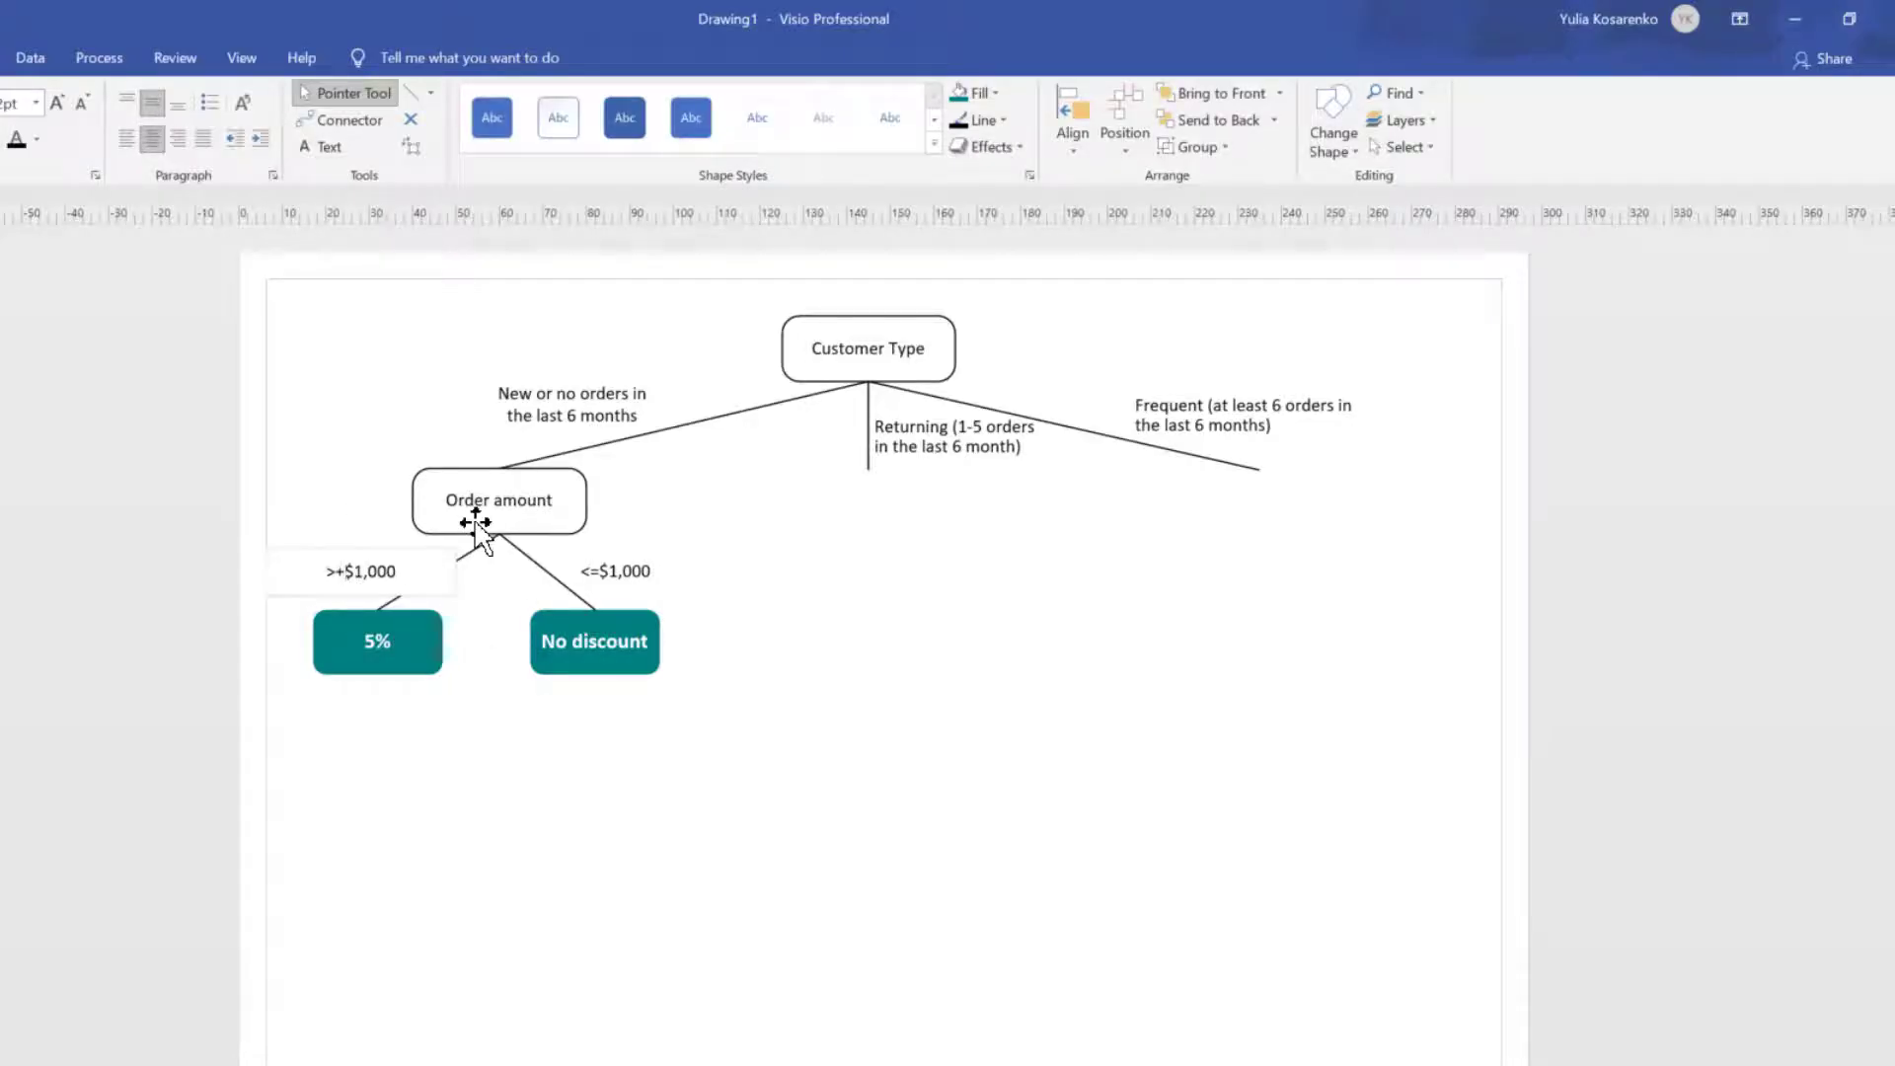
key(BackSpace)
text(=)
Change the label on the "No discount" branch to "<$1,000".
click(602, 578)
click(605, 580)
click(598, 572)
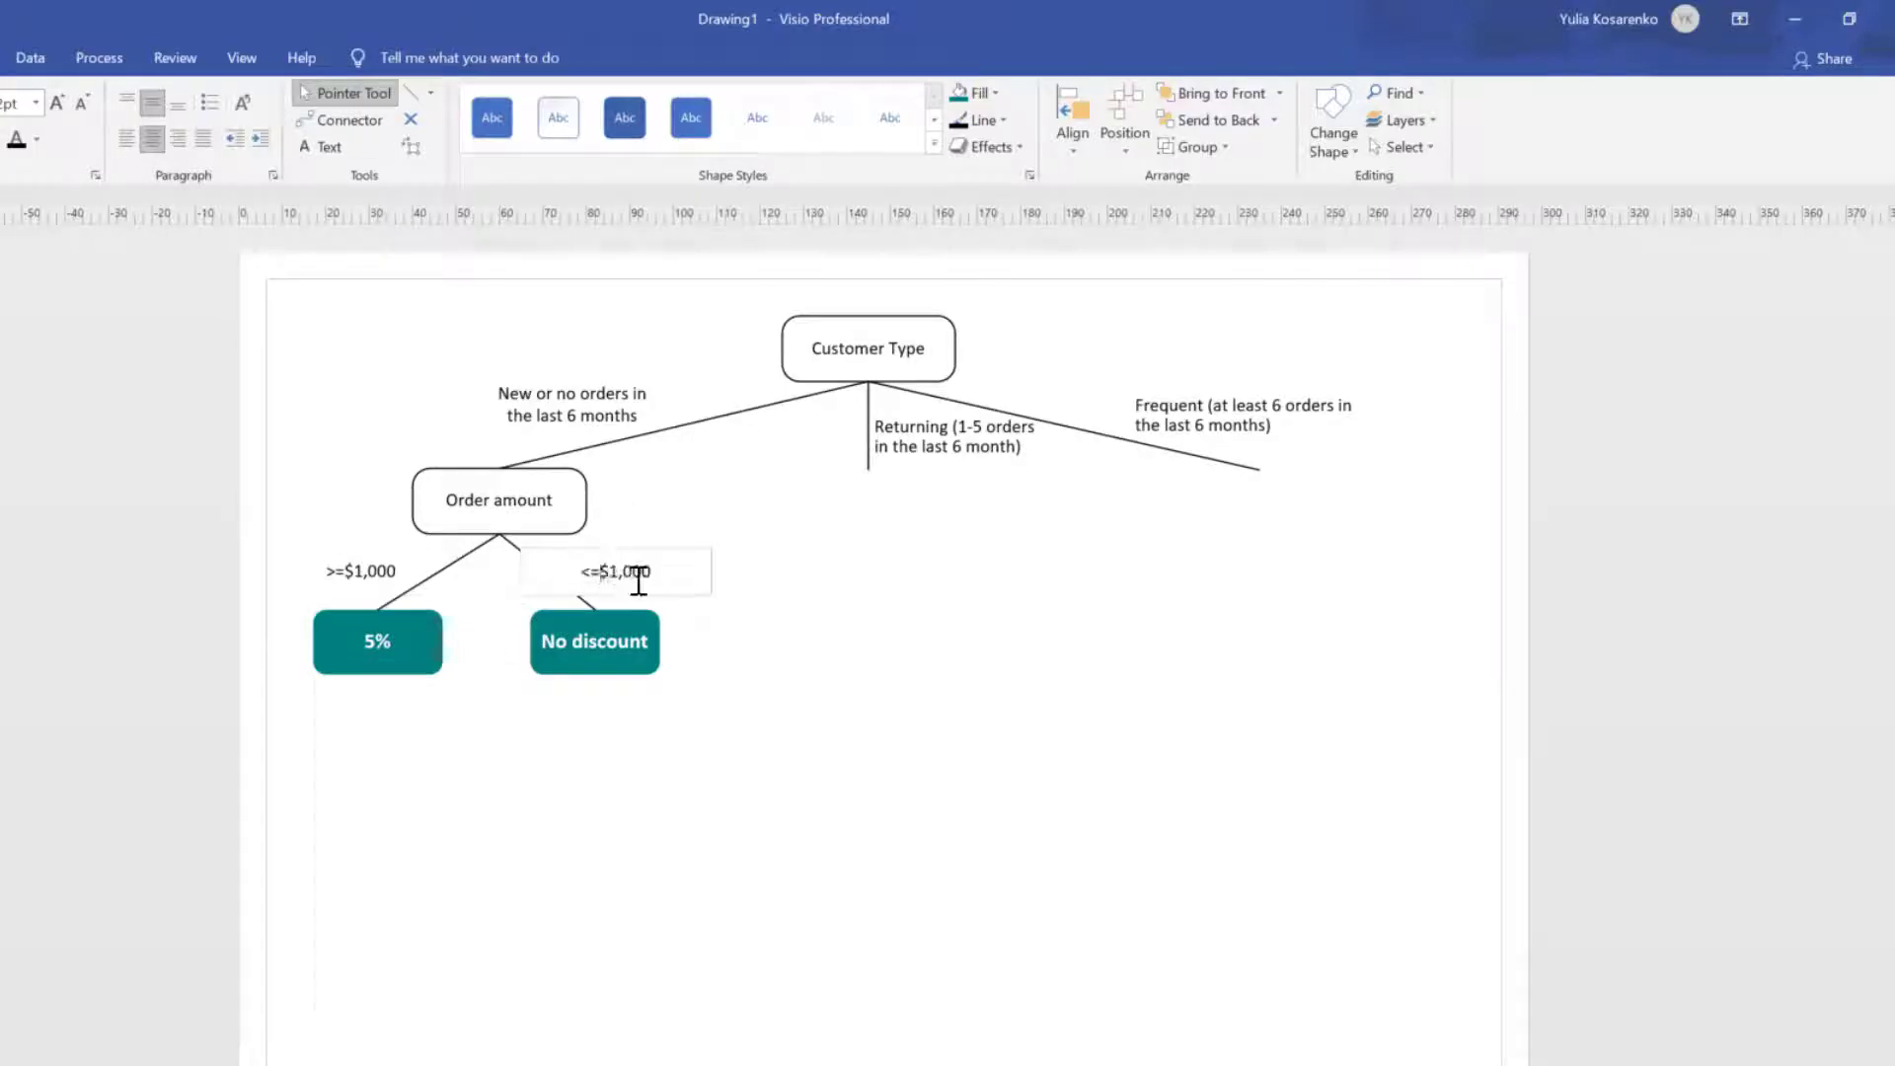
key(BackSpace)
click(634, 803)
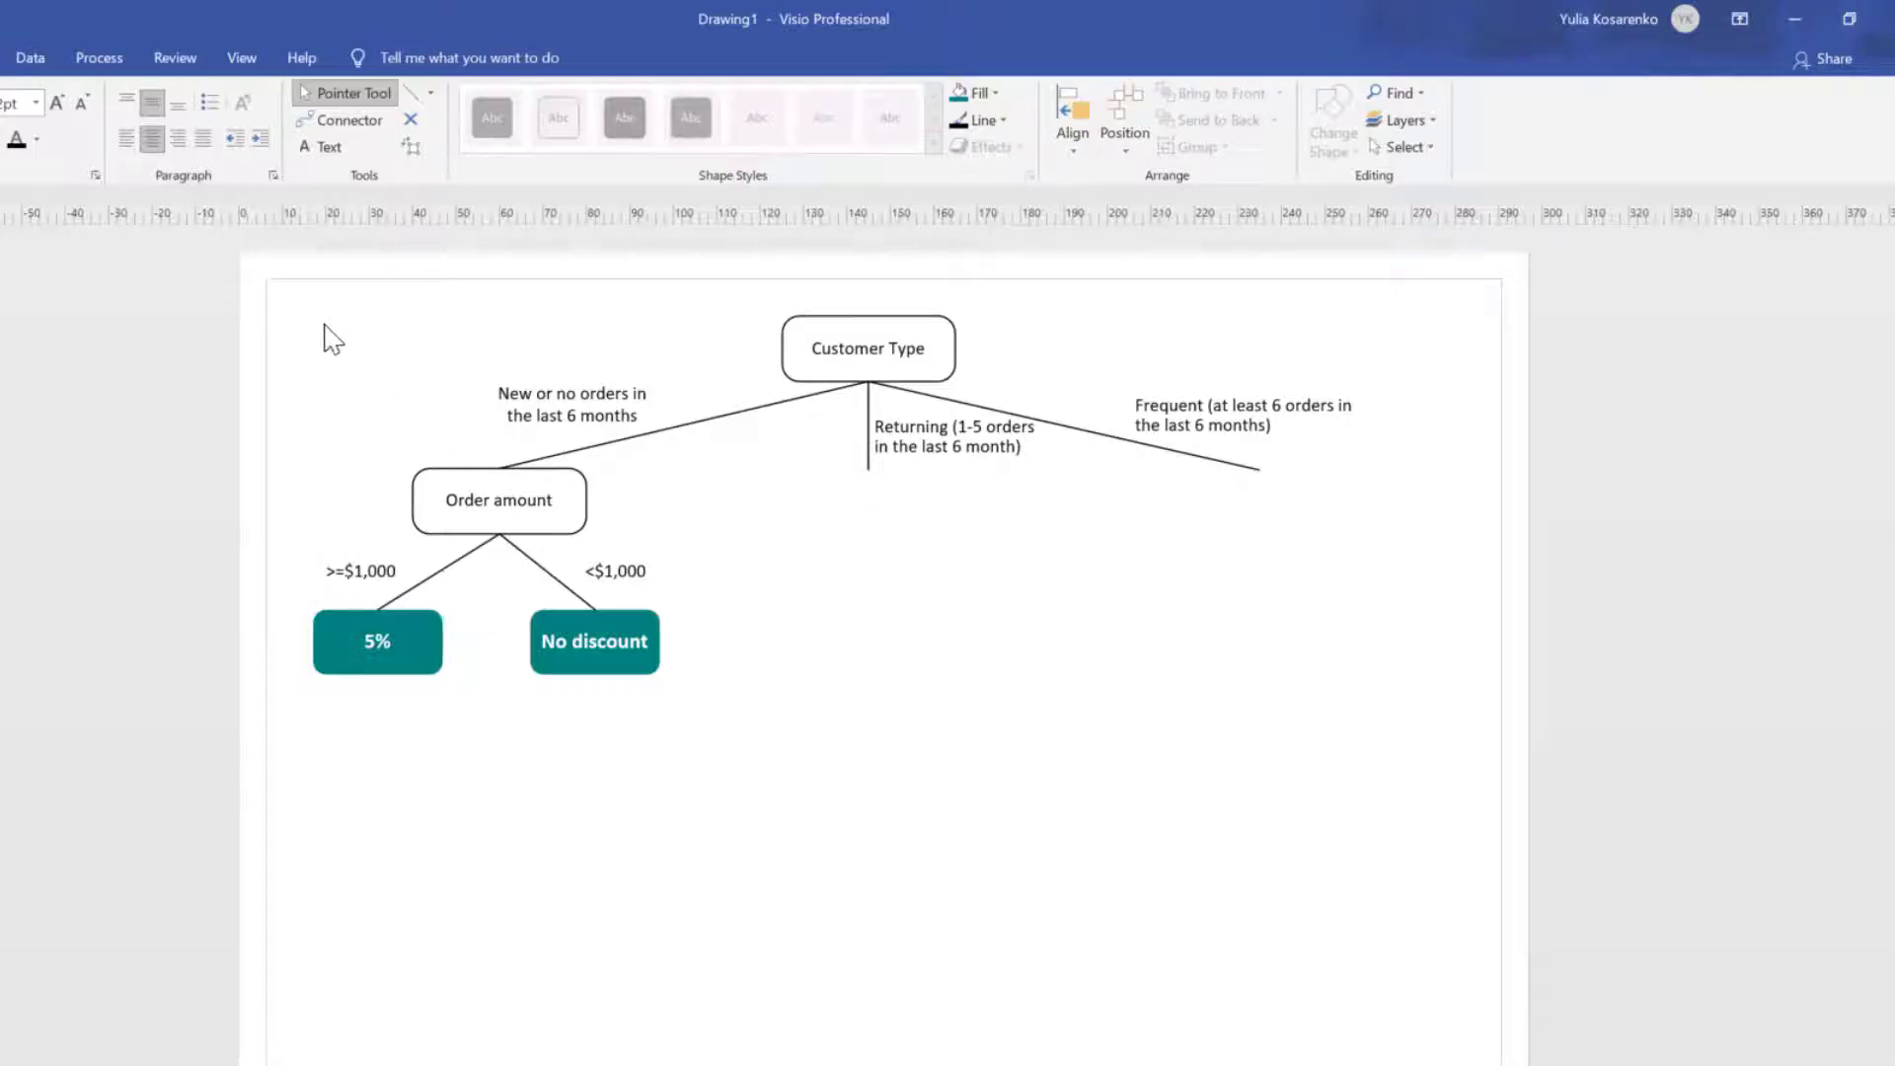
drag(268, 293, 774, 807)
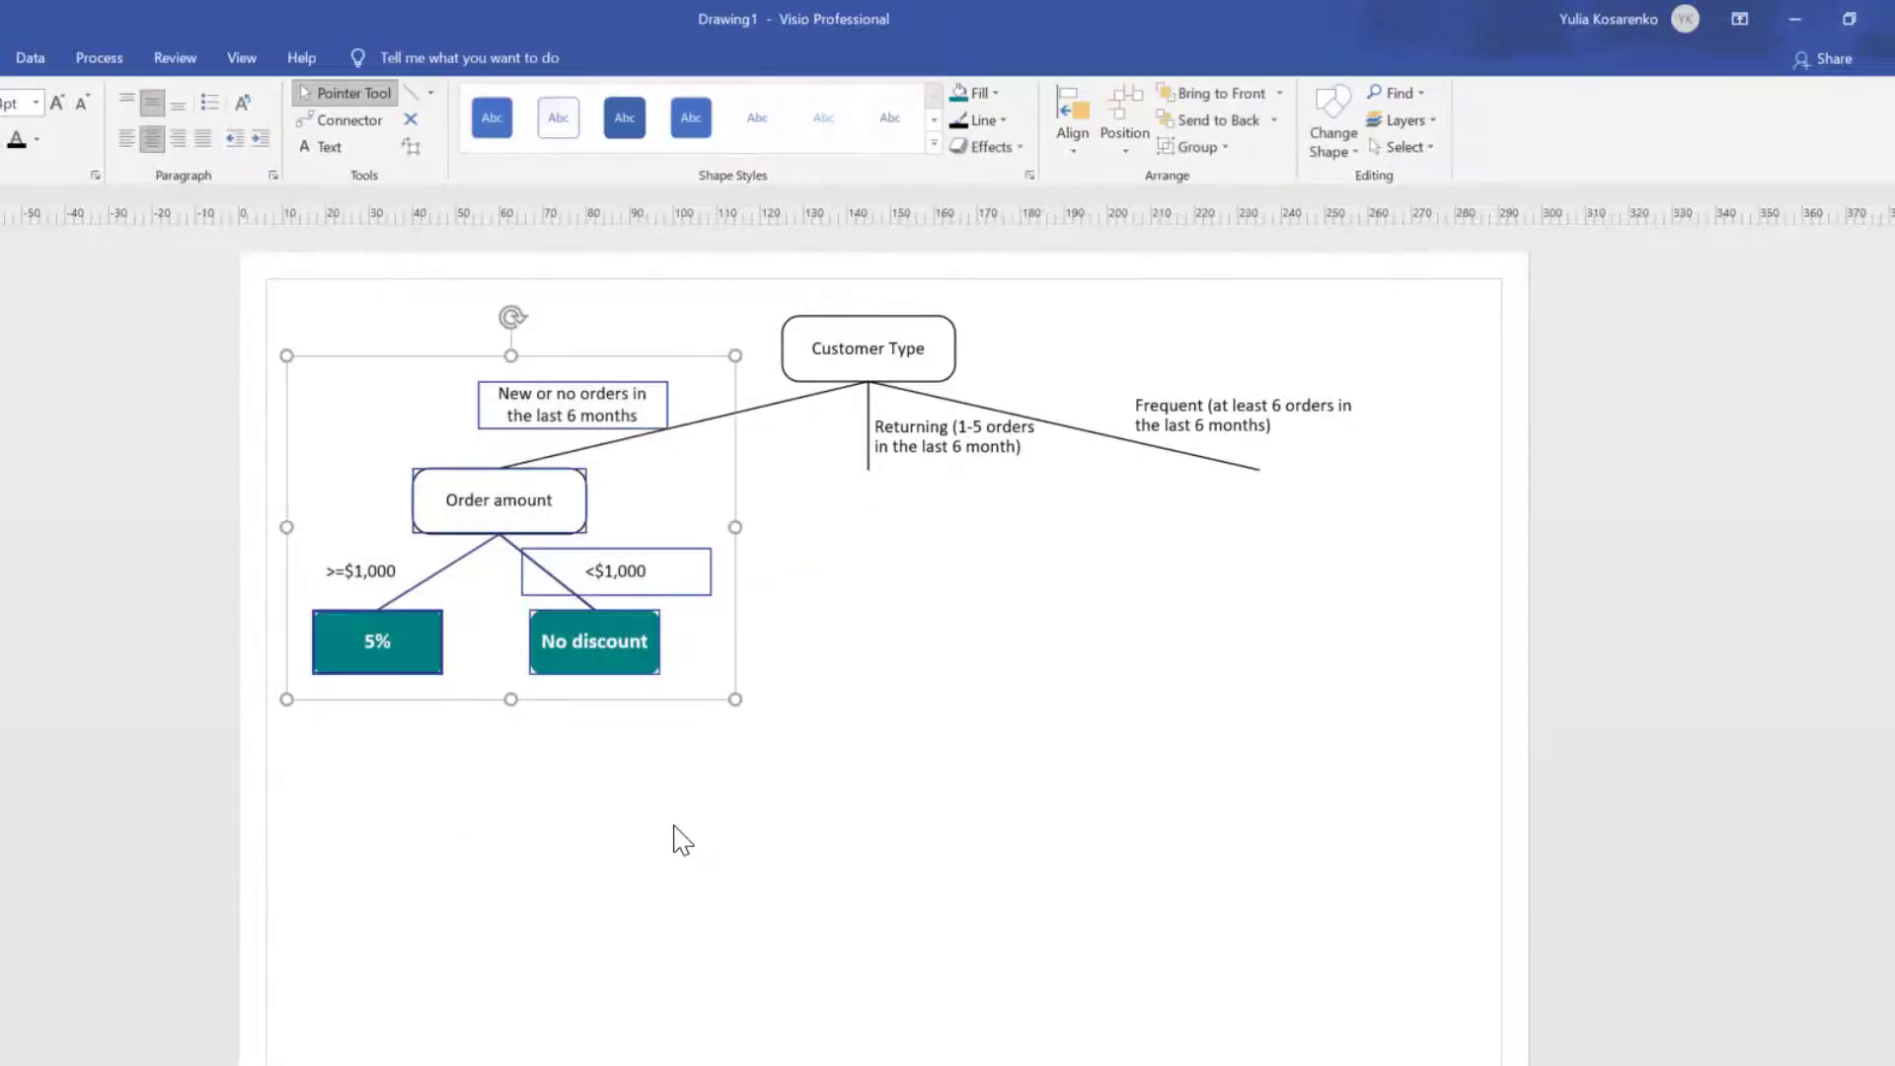
click(596, 872)
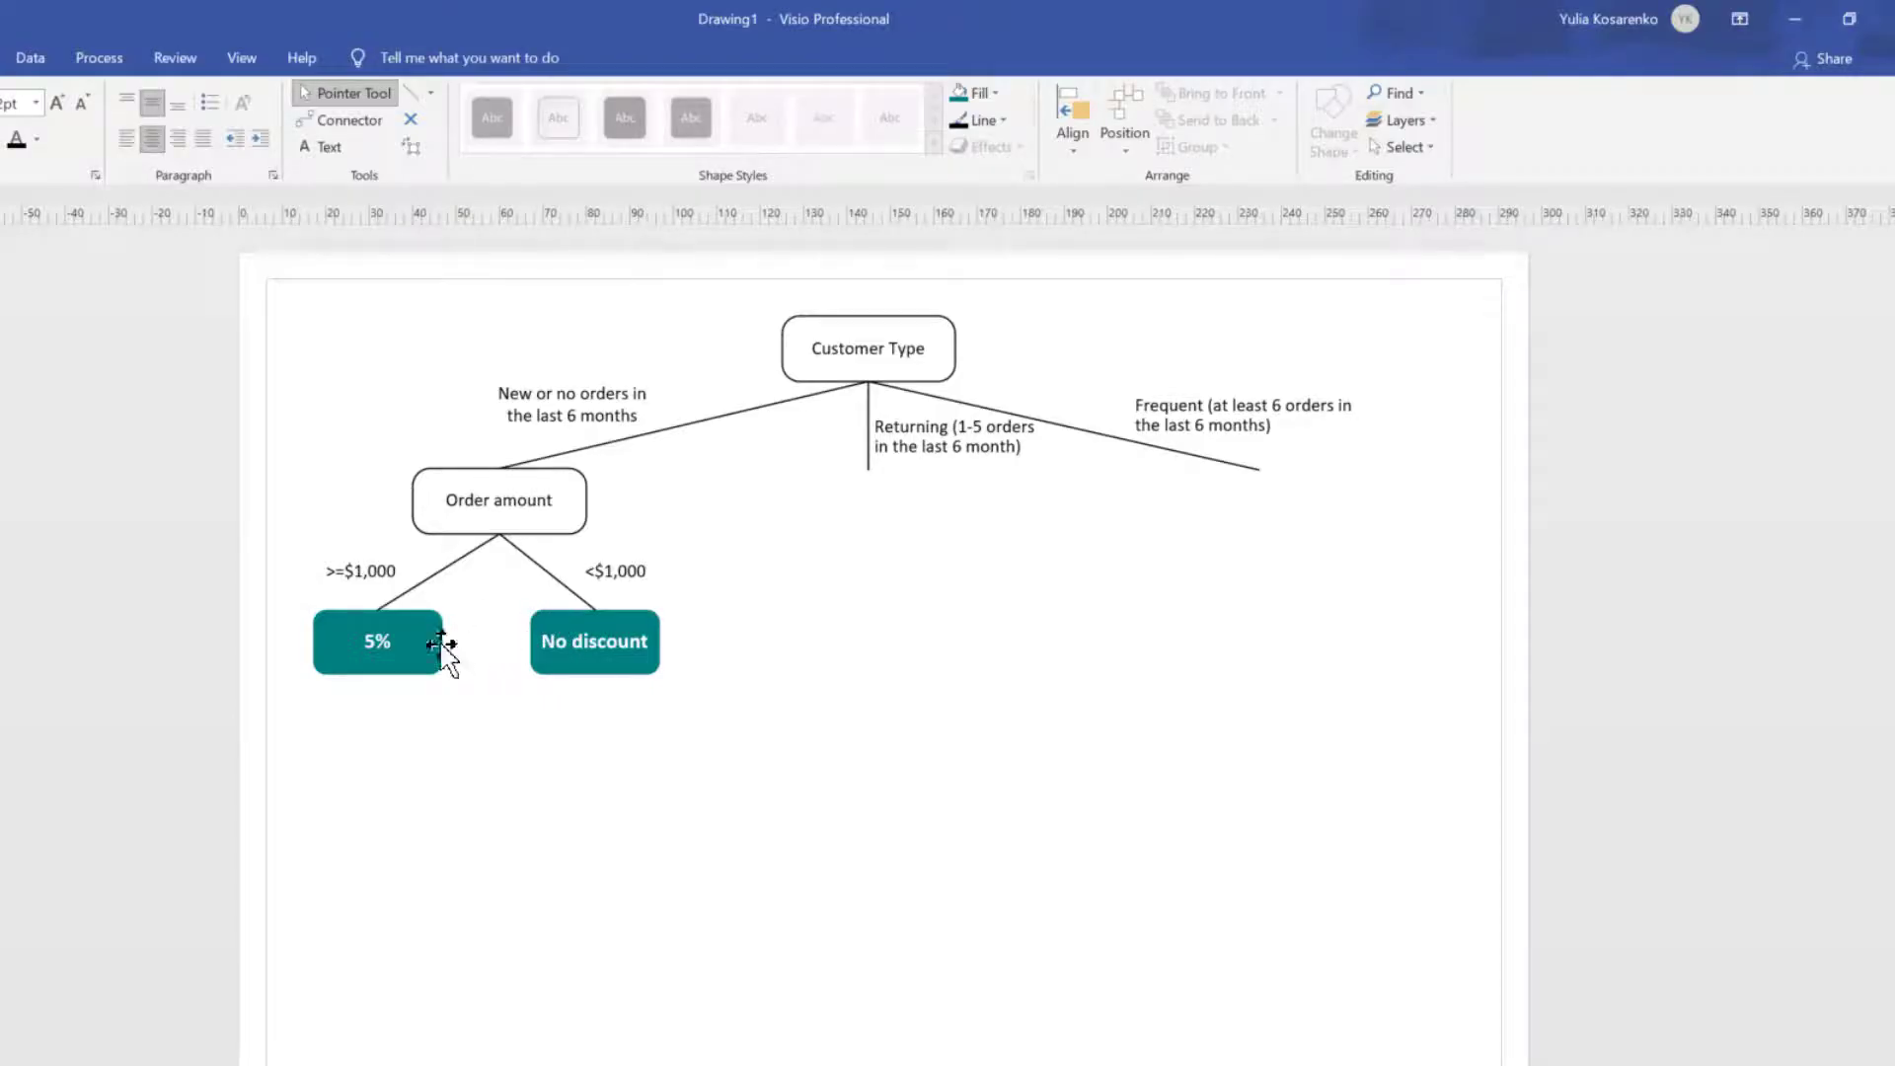
Place a copy of the "Order amount" box under the Returning branch and change its text to "No late payments in the last 12 months", centred.
click(534, 534)
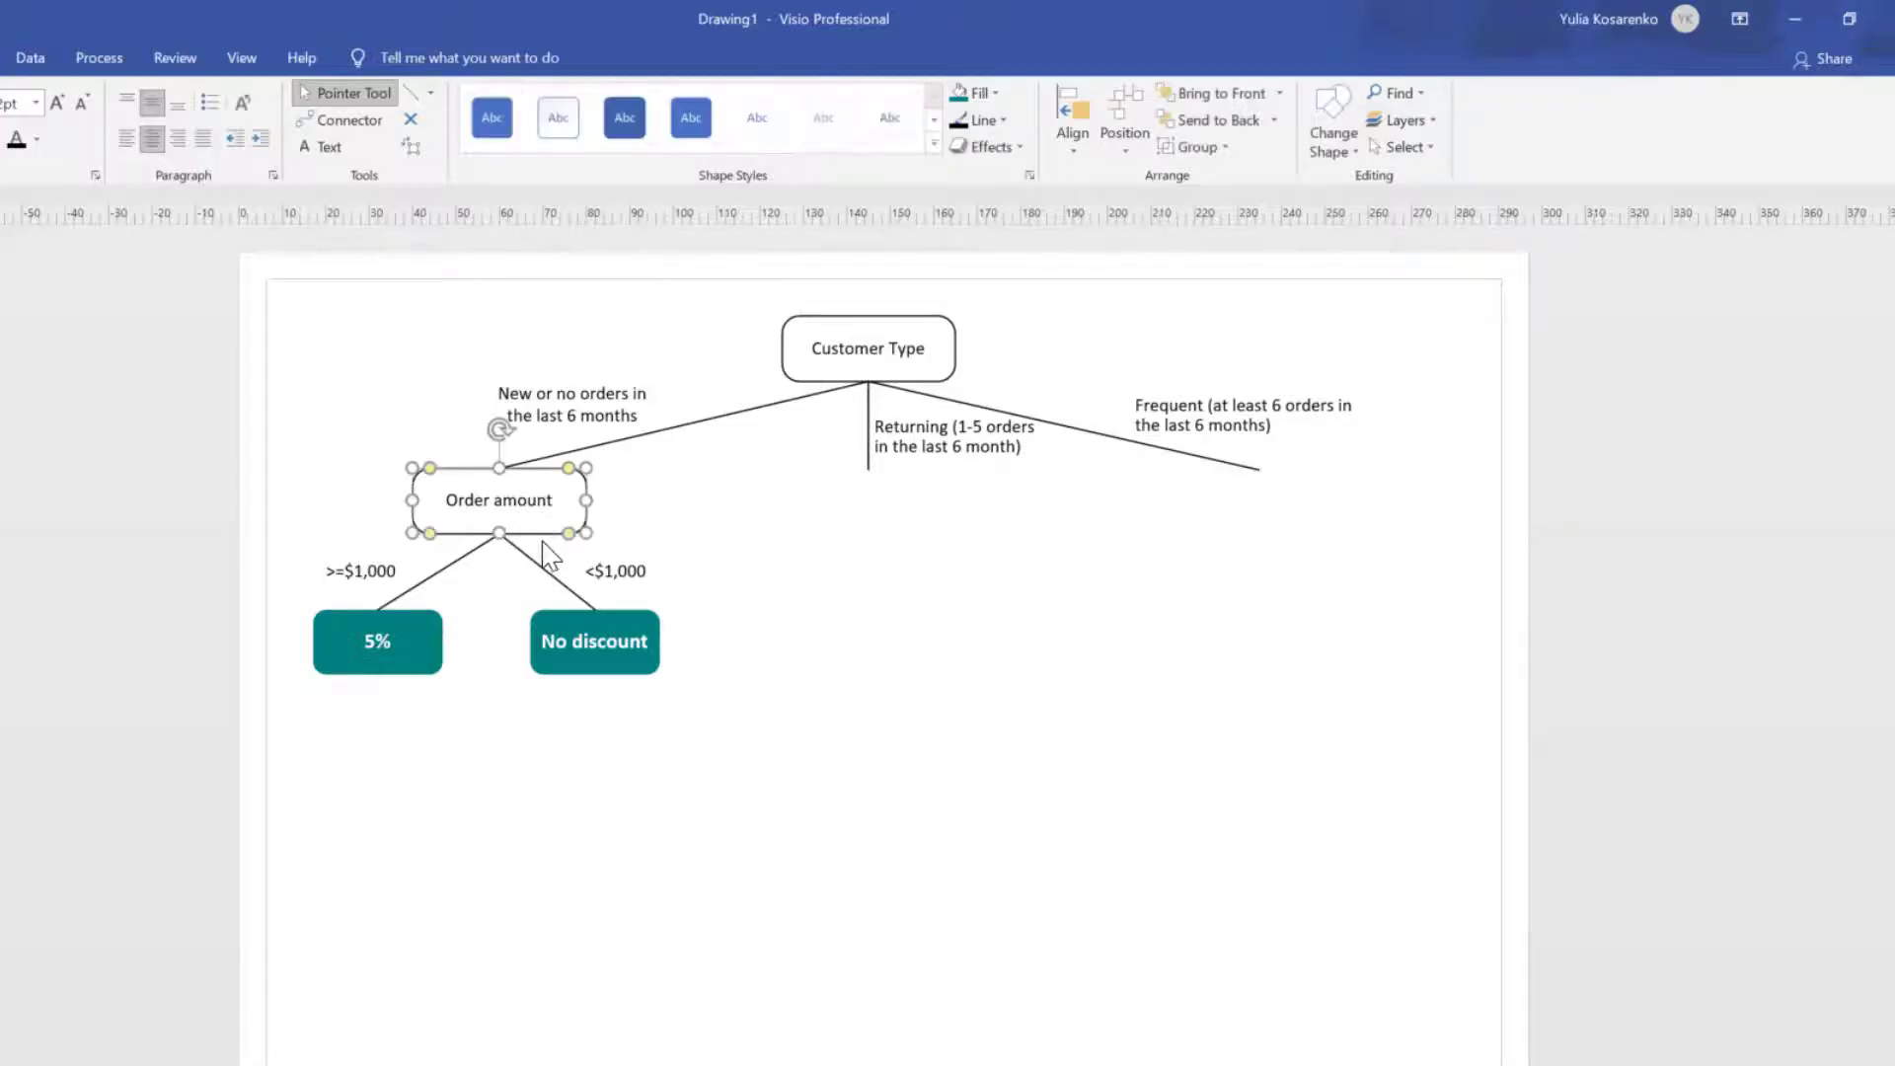
drag(528, 533, 898, 564)
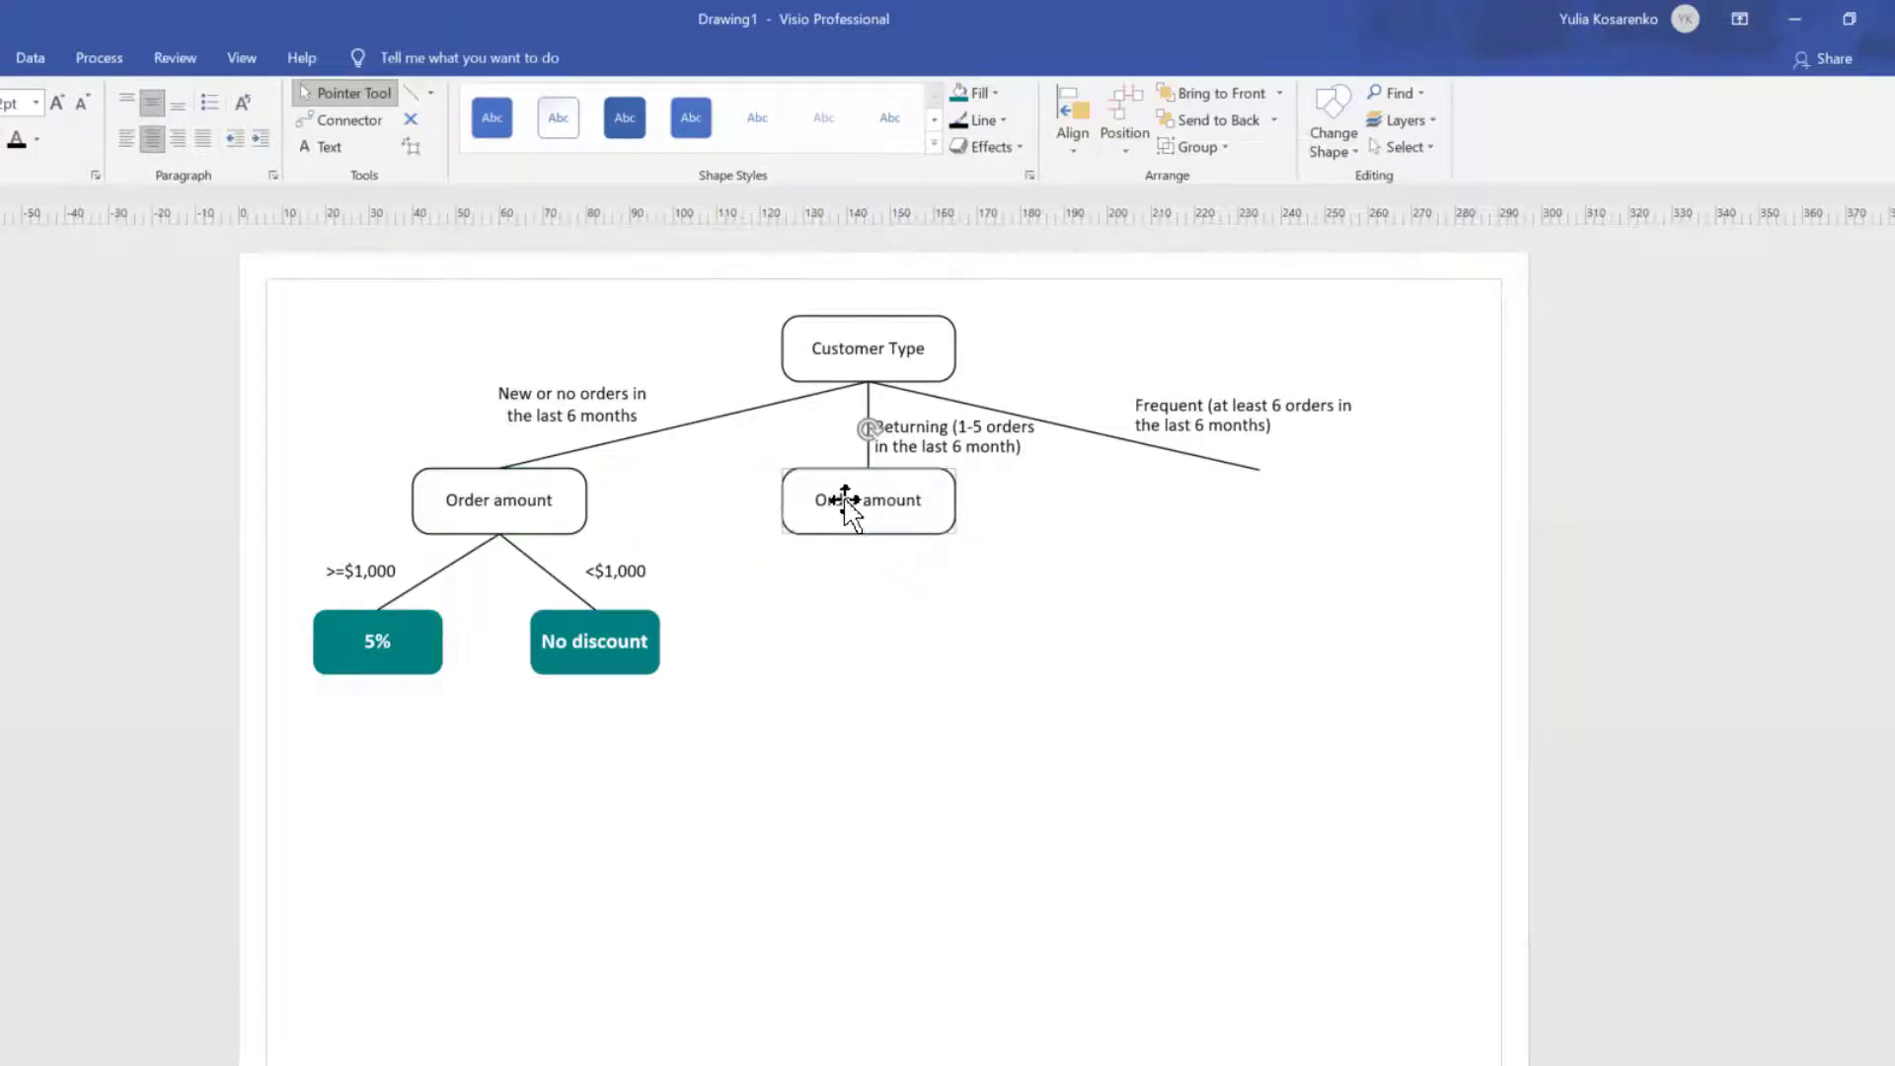
double_click(846, 500)
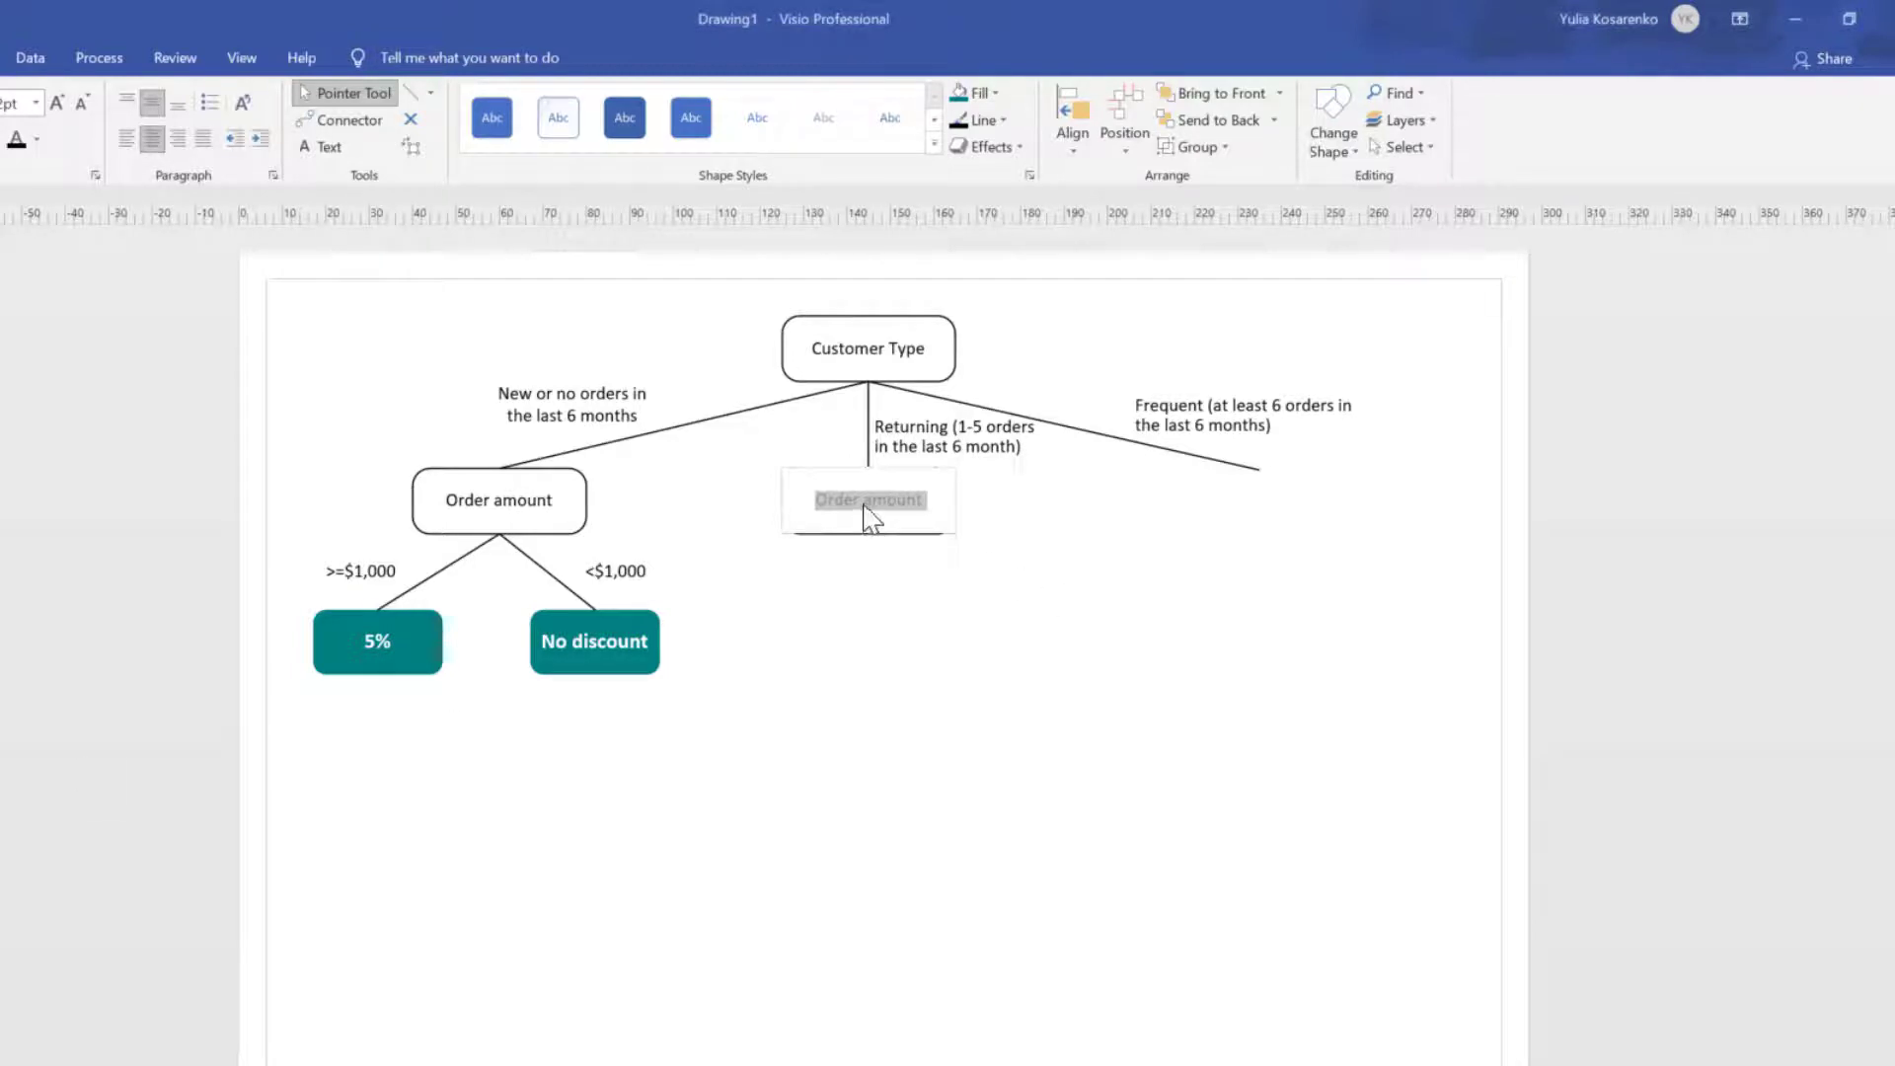
click(829, 499)
drag(823, 499, 973, 525)
text(No late payments in the last 12 months)
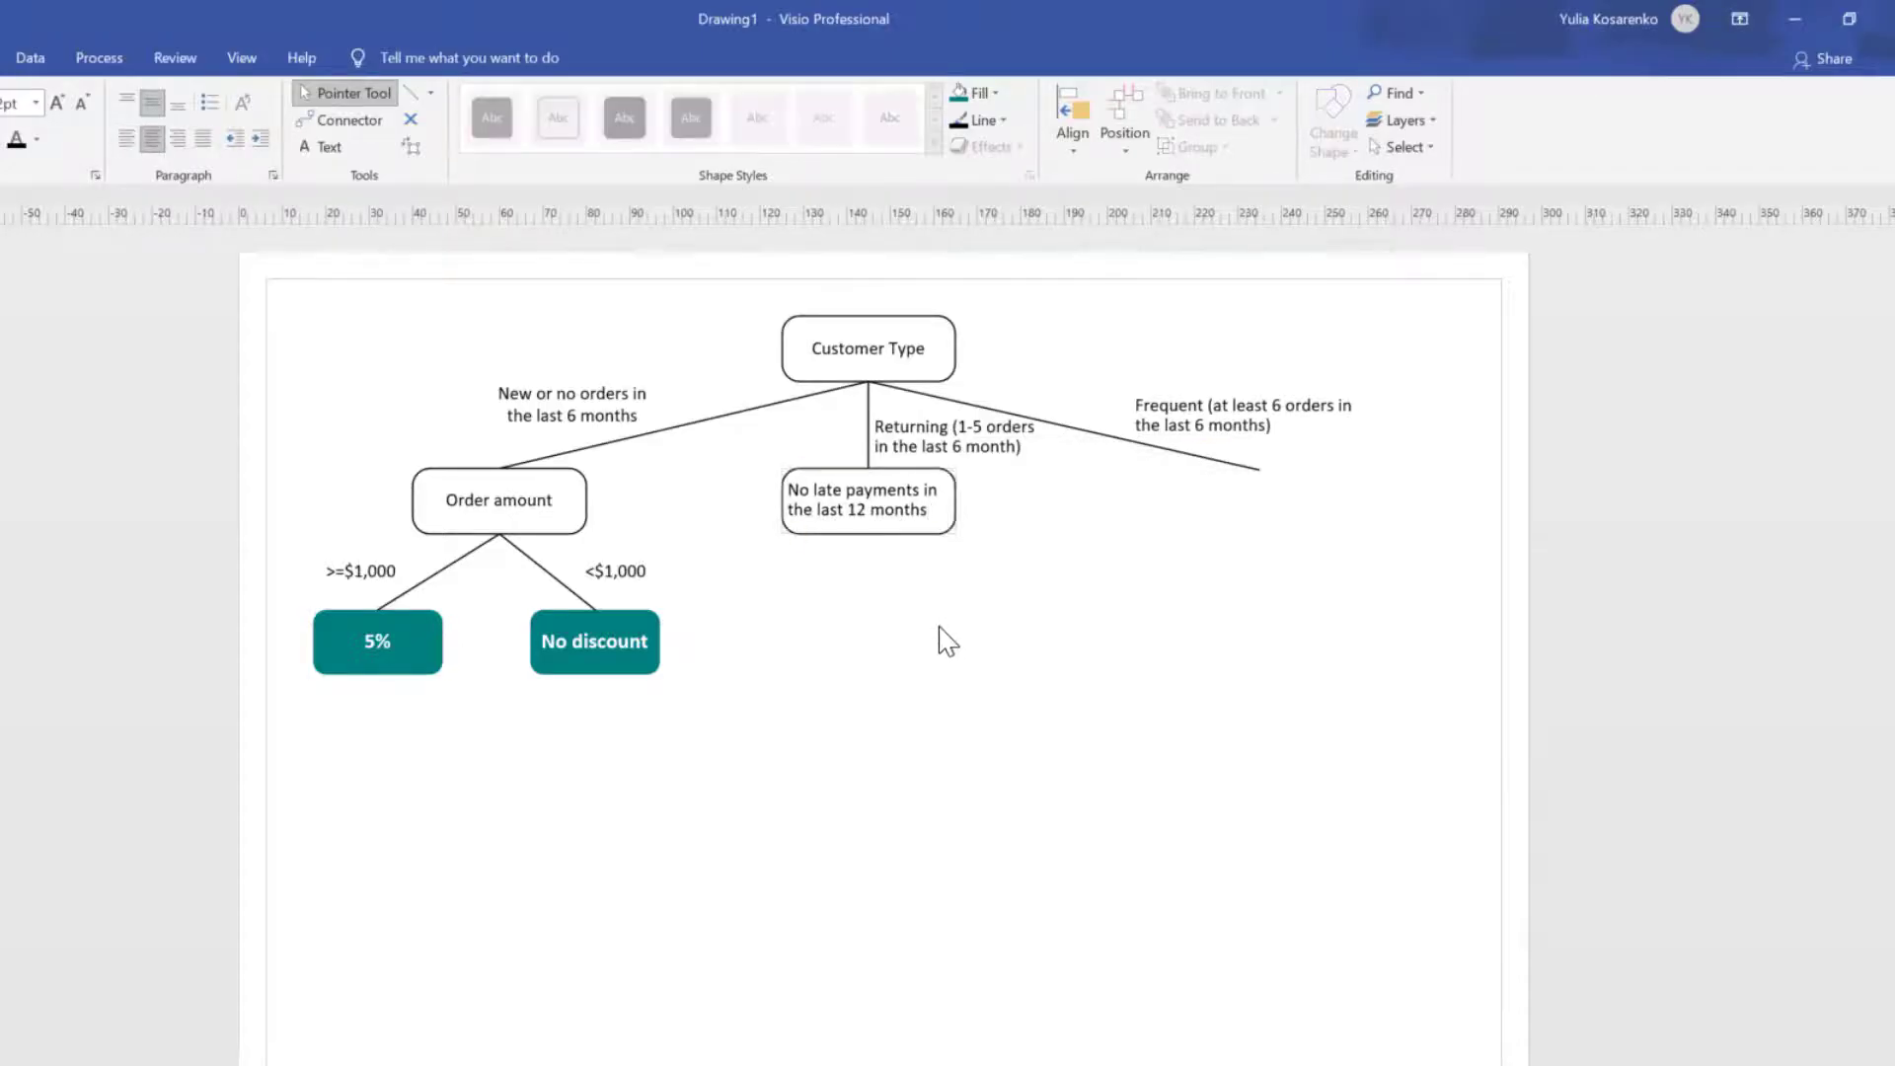
click(893, 523)
click(152, 139)
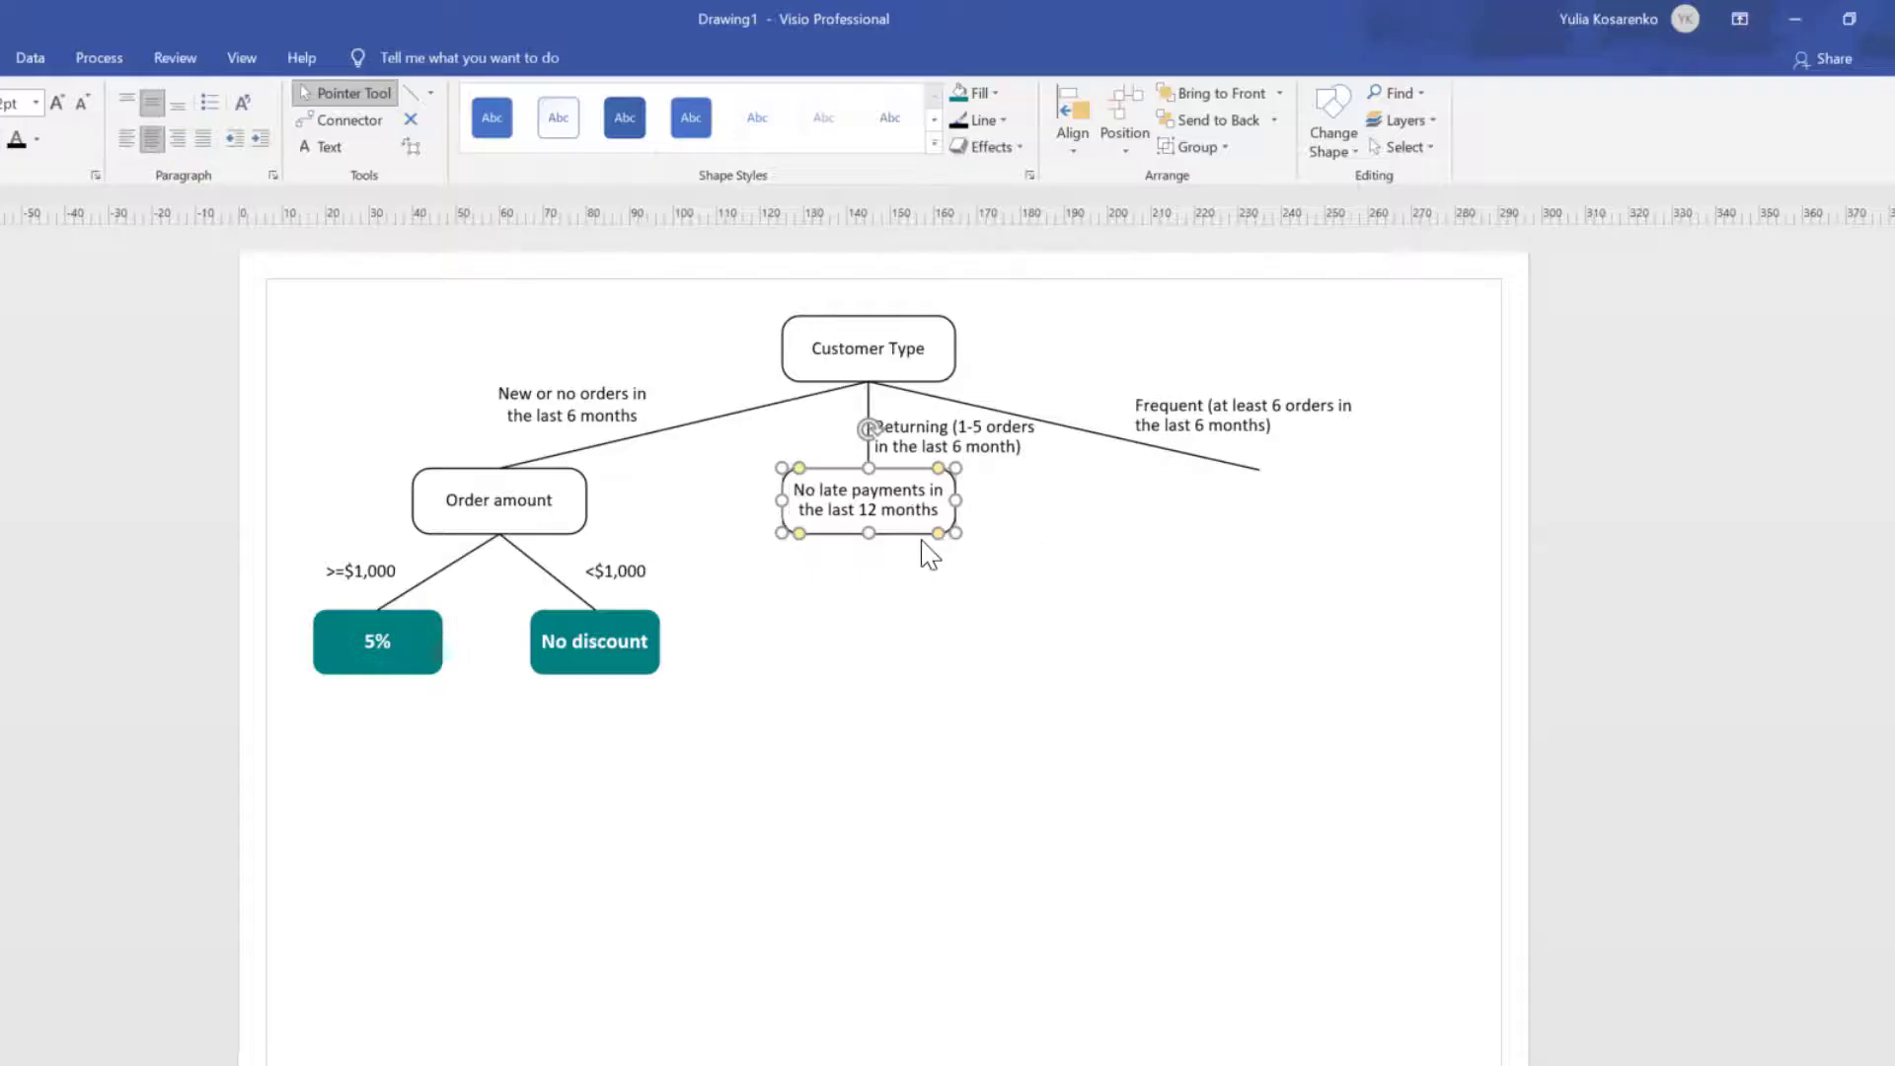
Copy the 12-month payments box to the end of the Frequent branch and change its text to "No late payments in the last 3 months", centred.
drag(896, 533, 1309, 559)
click(1277, 576)
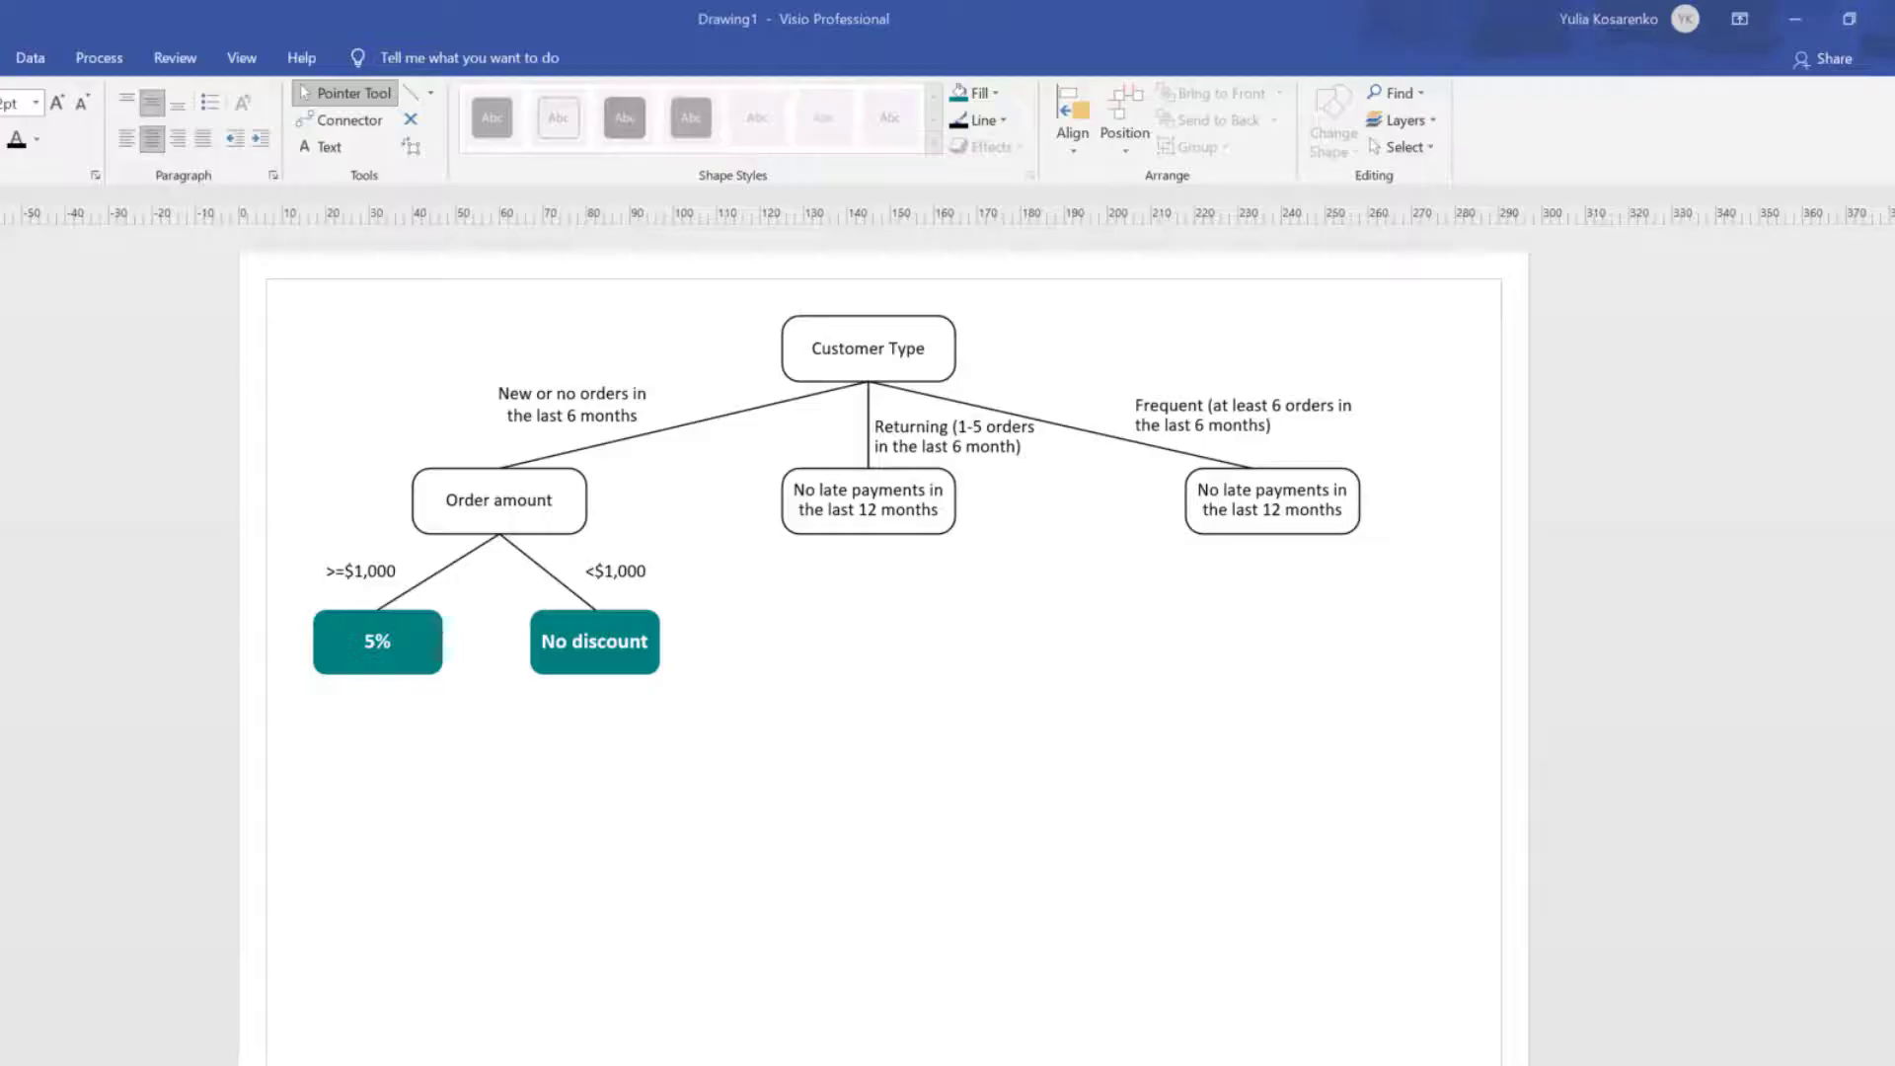
click(1329, 515)
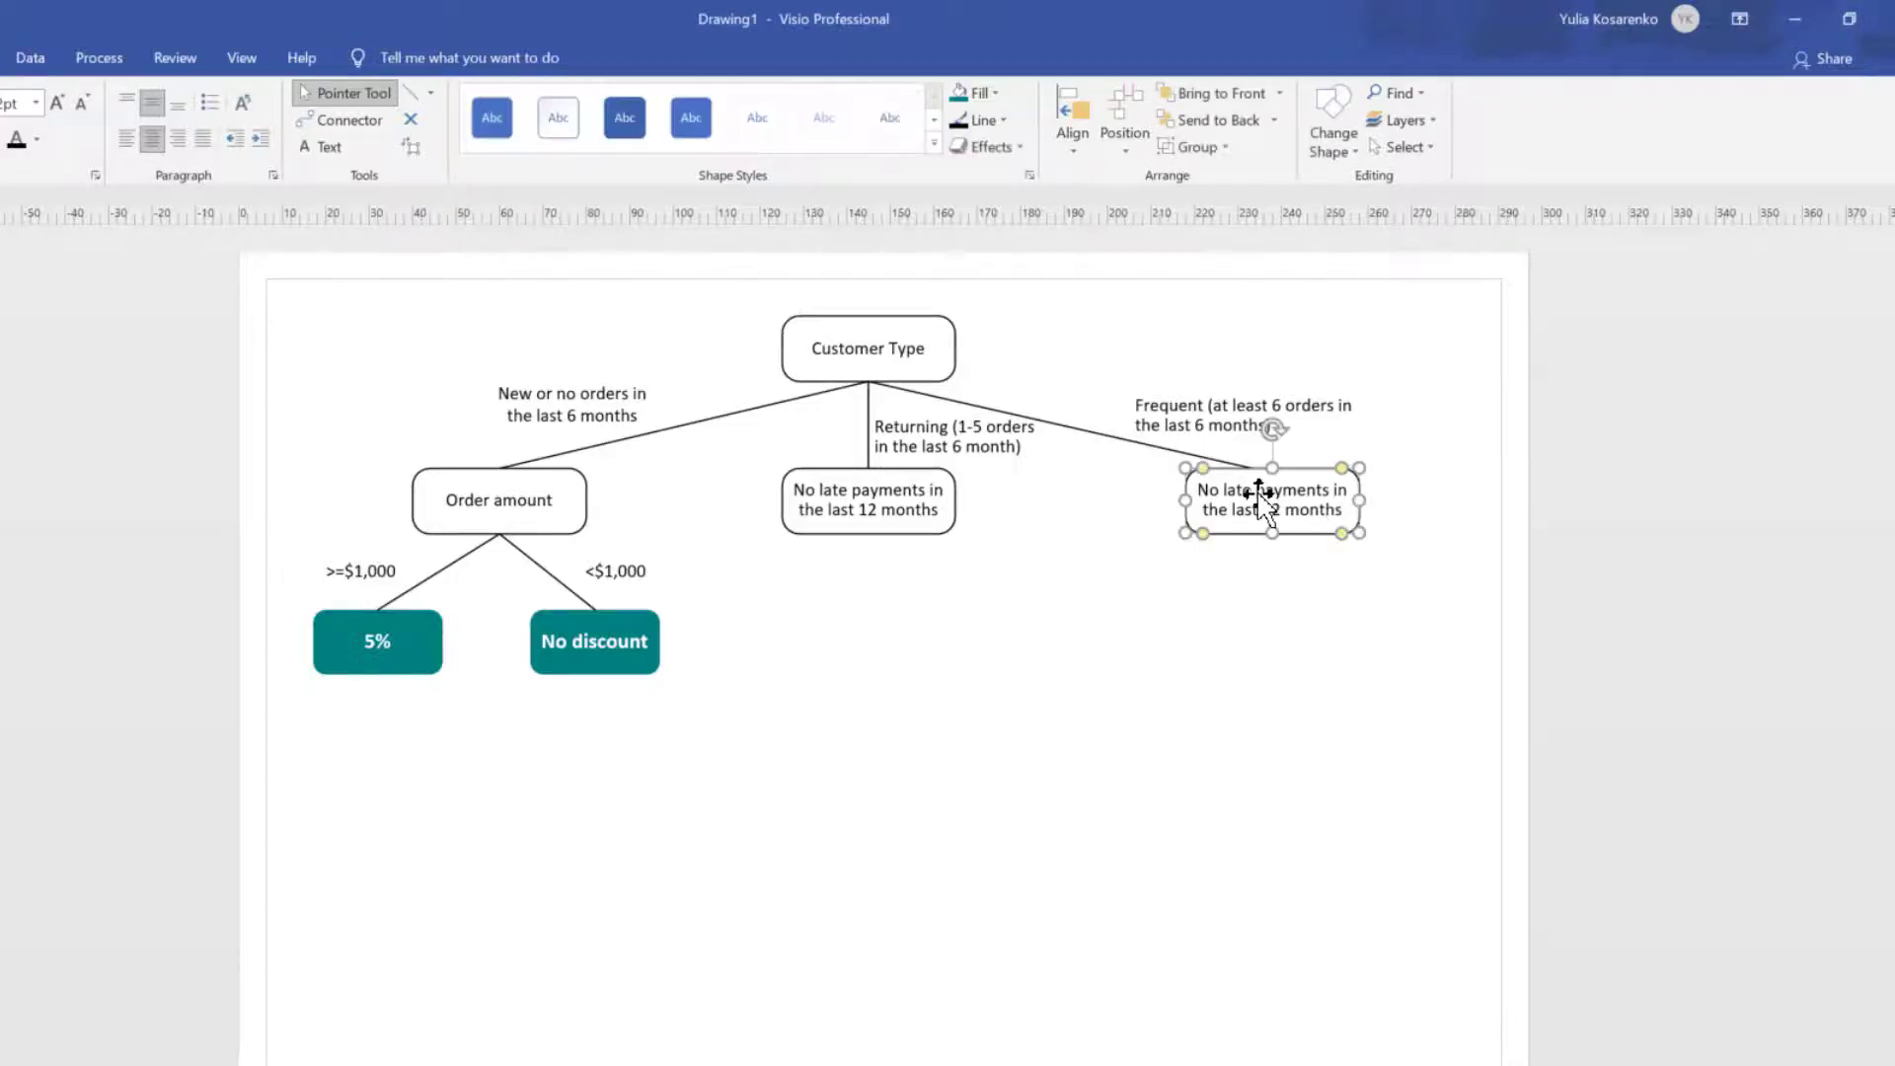
double_click(1261, 499)
text(No late payments in the last 3 months)
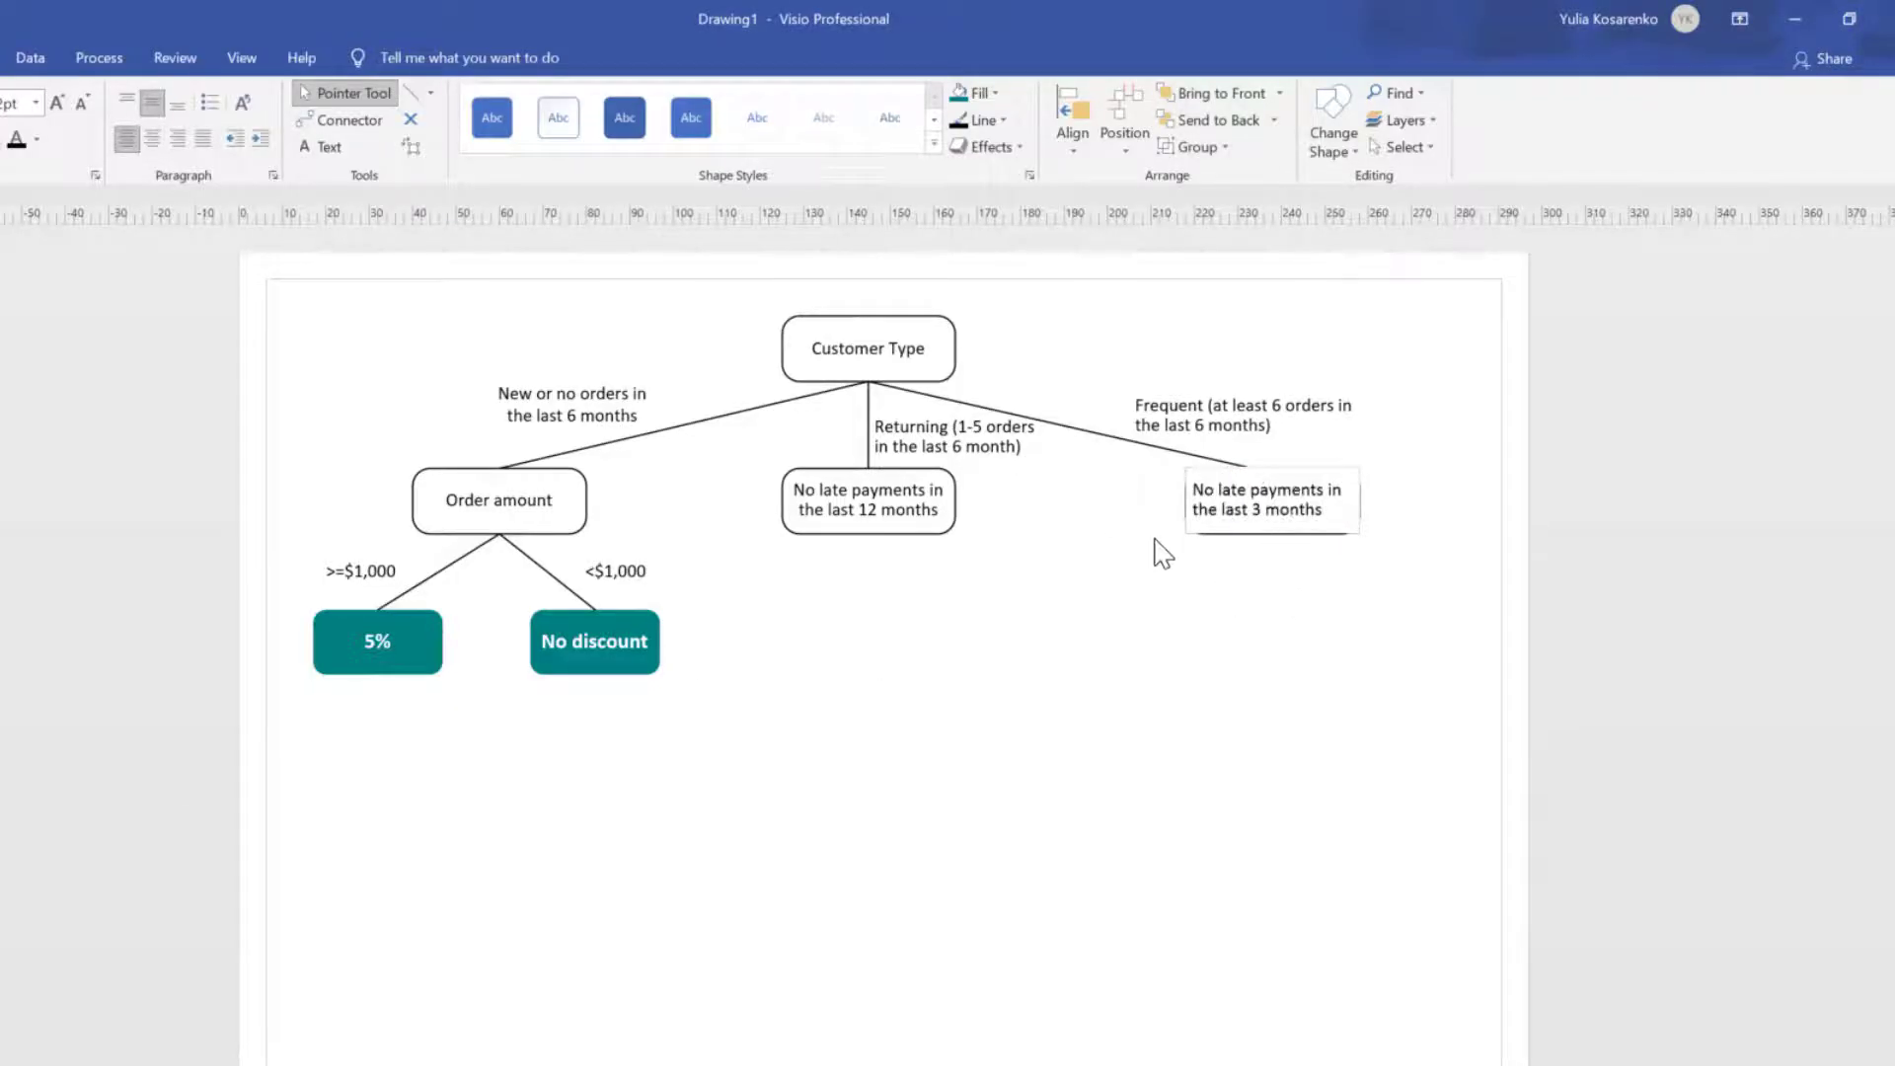
click(1281, 563)
click(1290, 533)
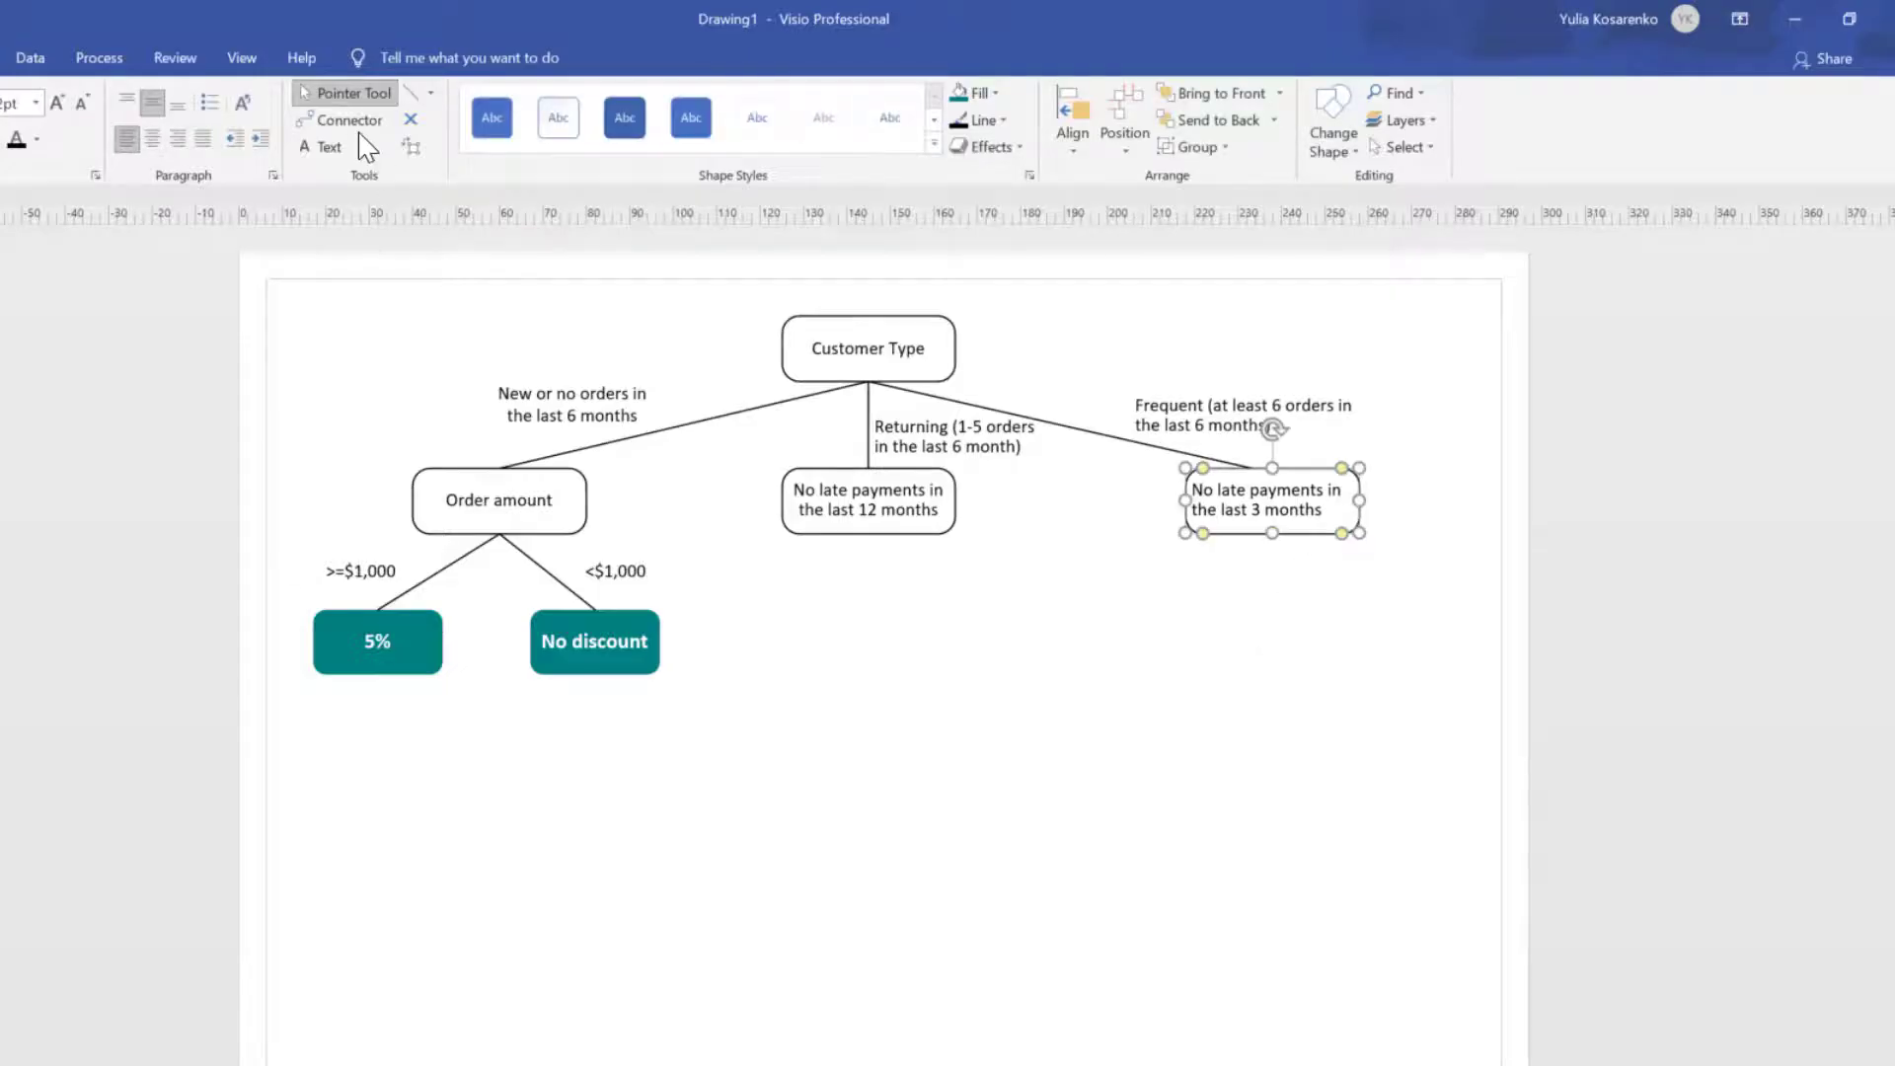
click(153, 138)
click(885, 538)
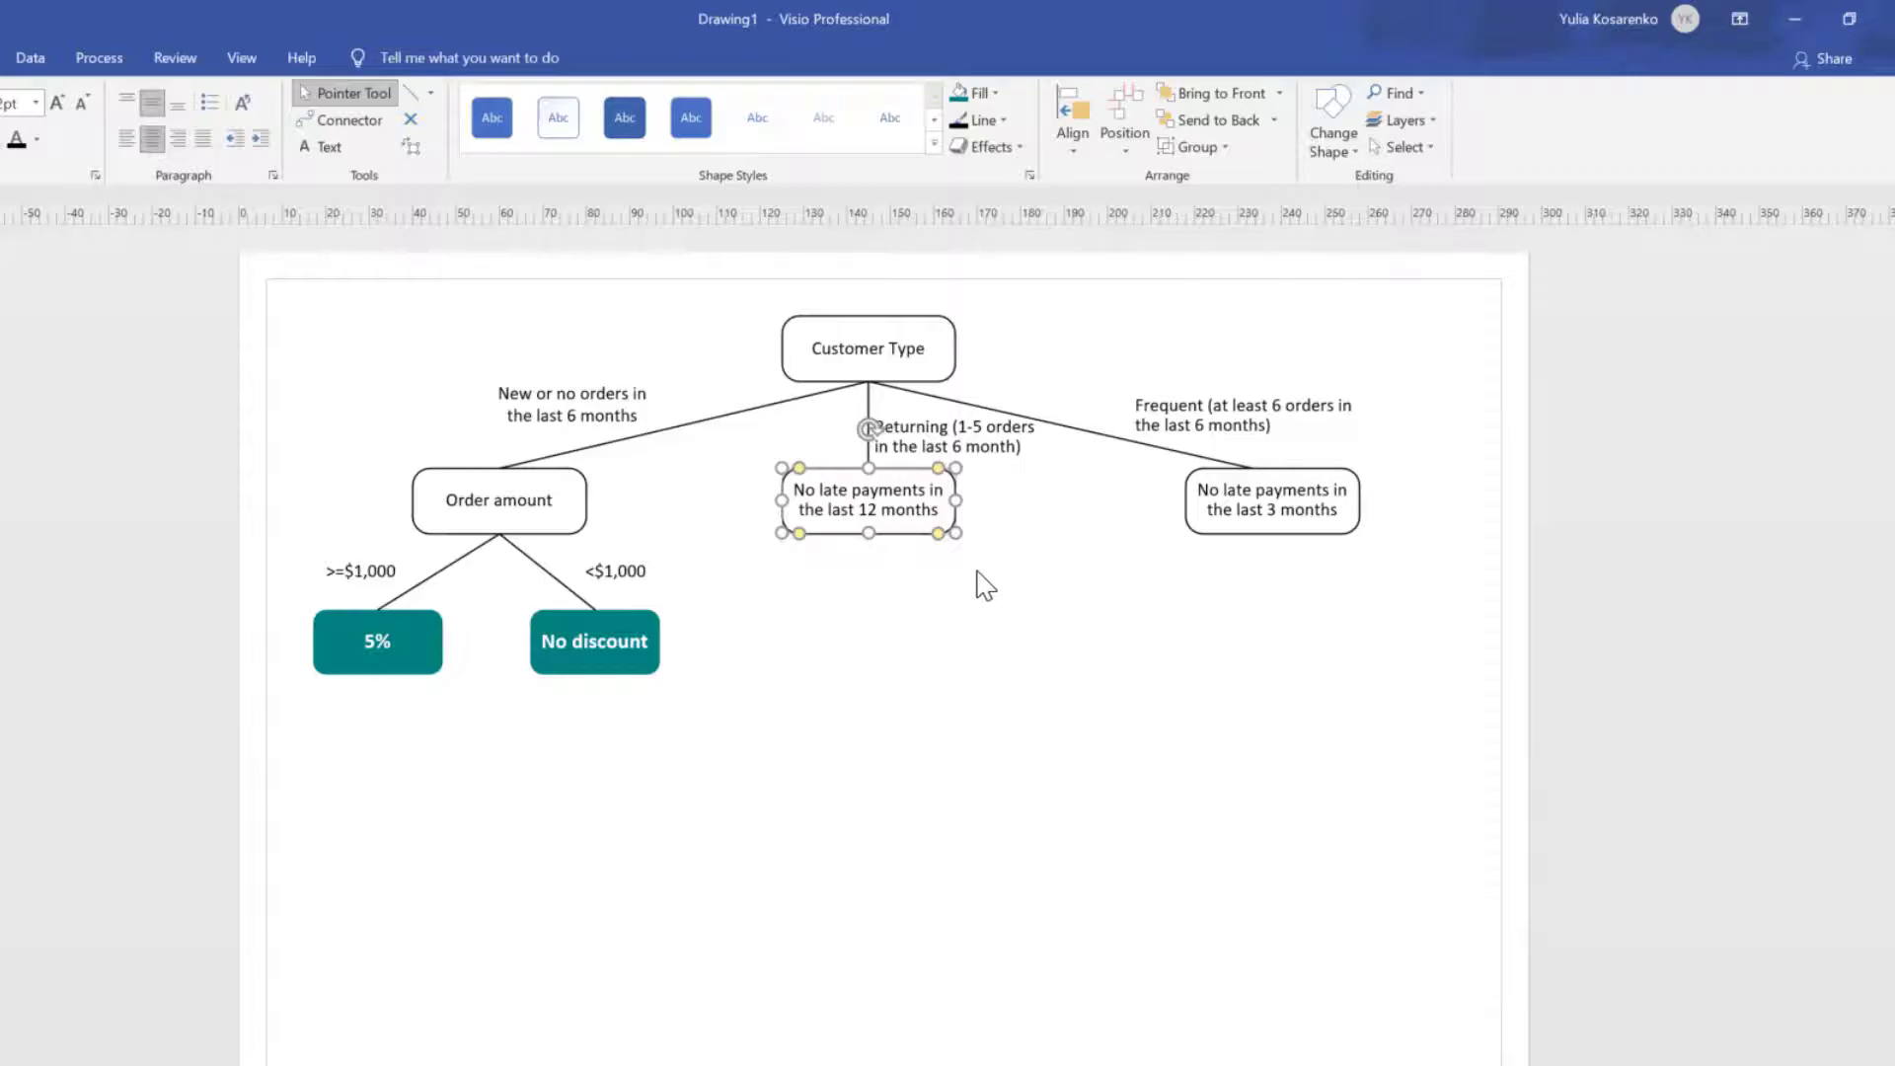
click(1247, 527)
click(1135, 676)
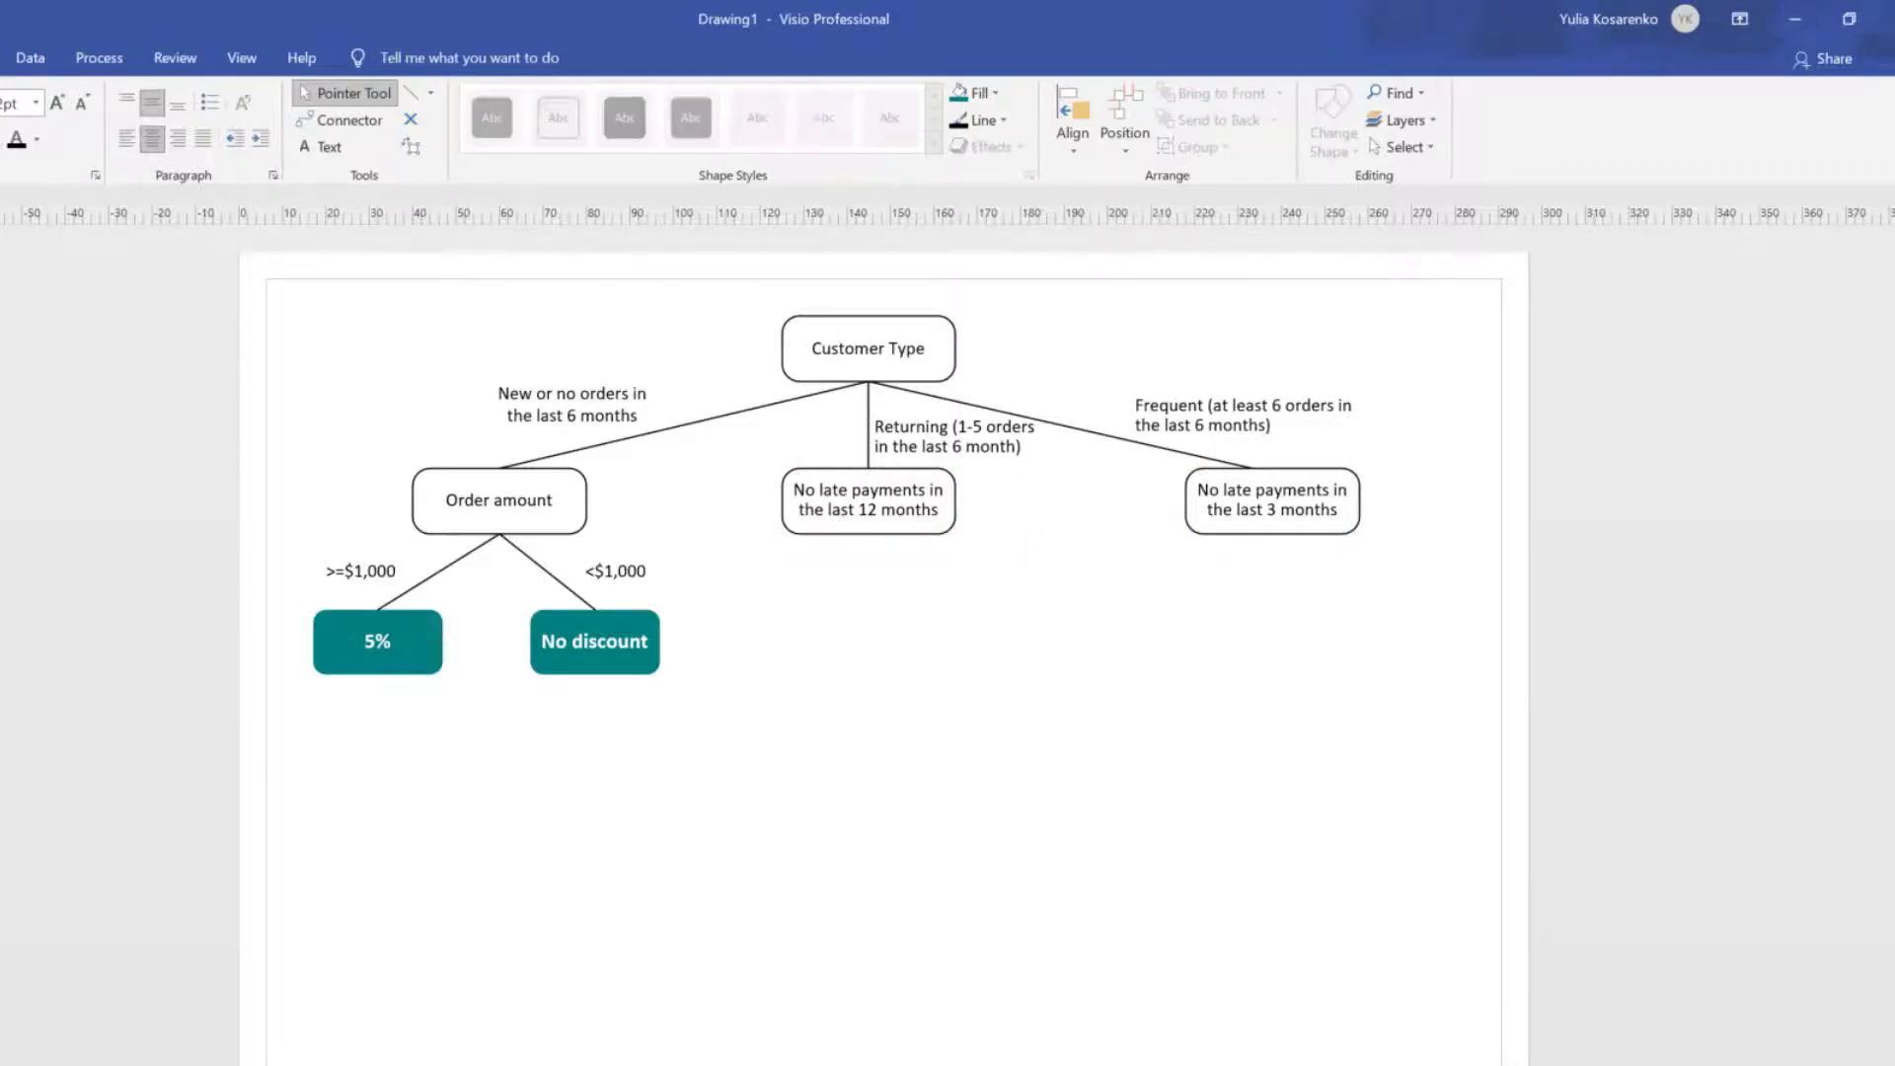
Place a copy of the "Order amount" box below and slightly left of the "No late payments in the last 12 months" box.
click(524, 525)
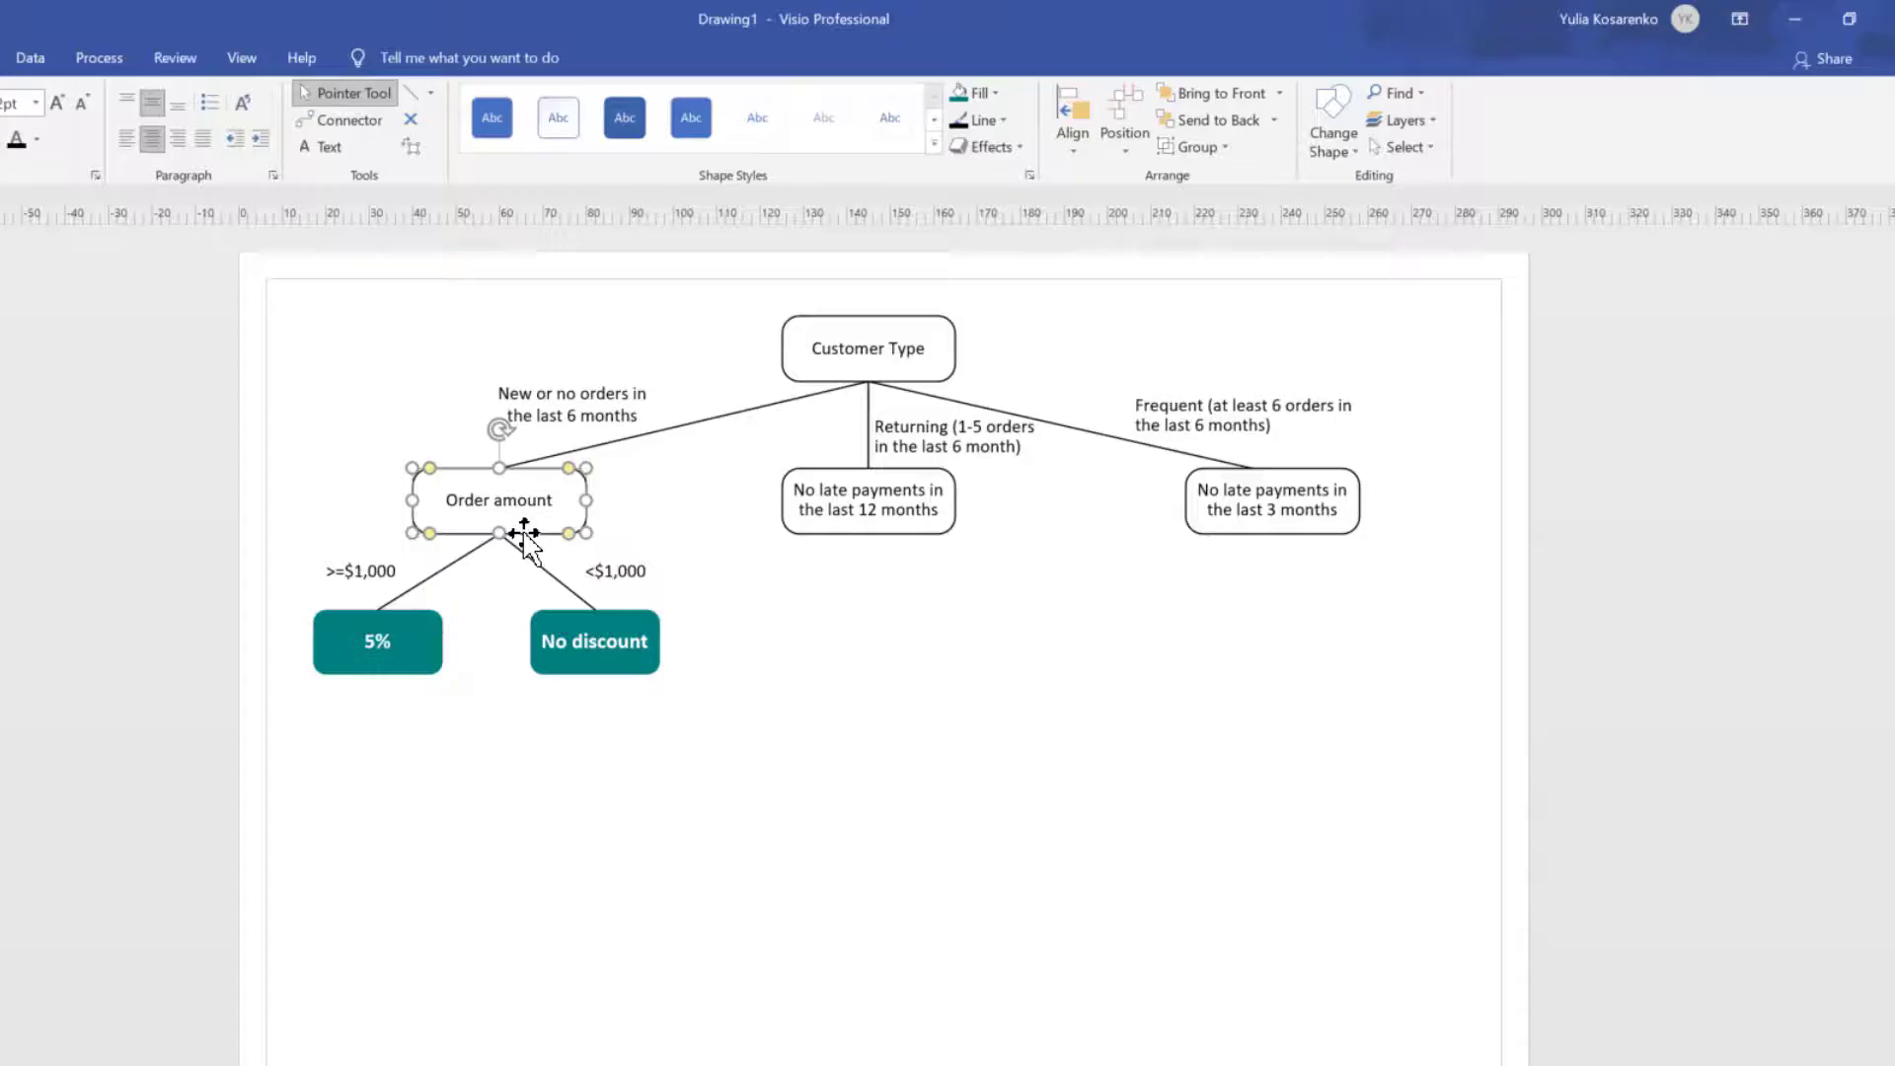
click(893, 521)
click(545, 531)
drag(542, 533, 1016, 659)
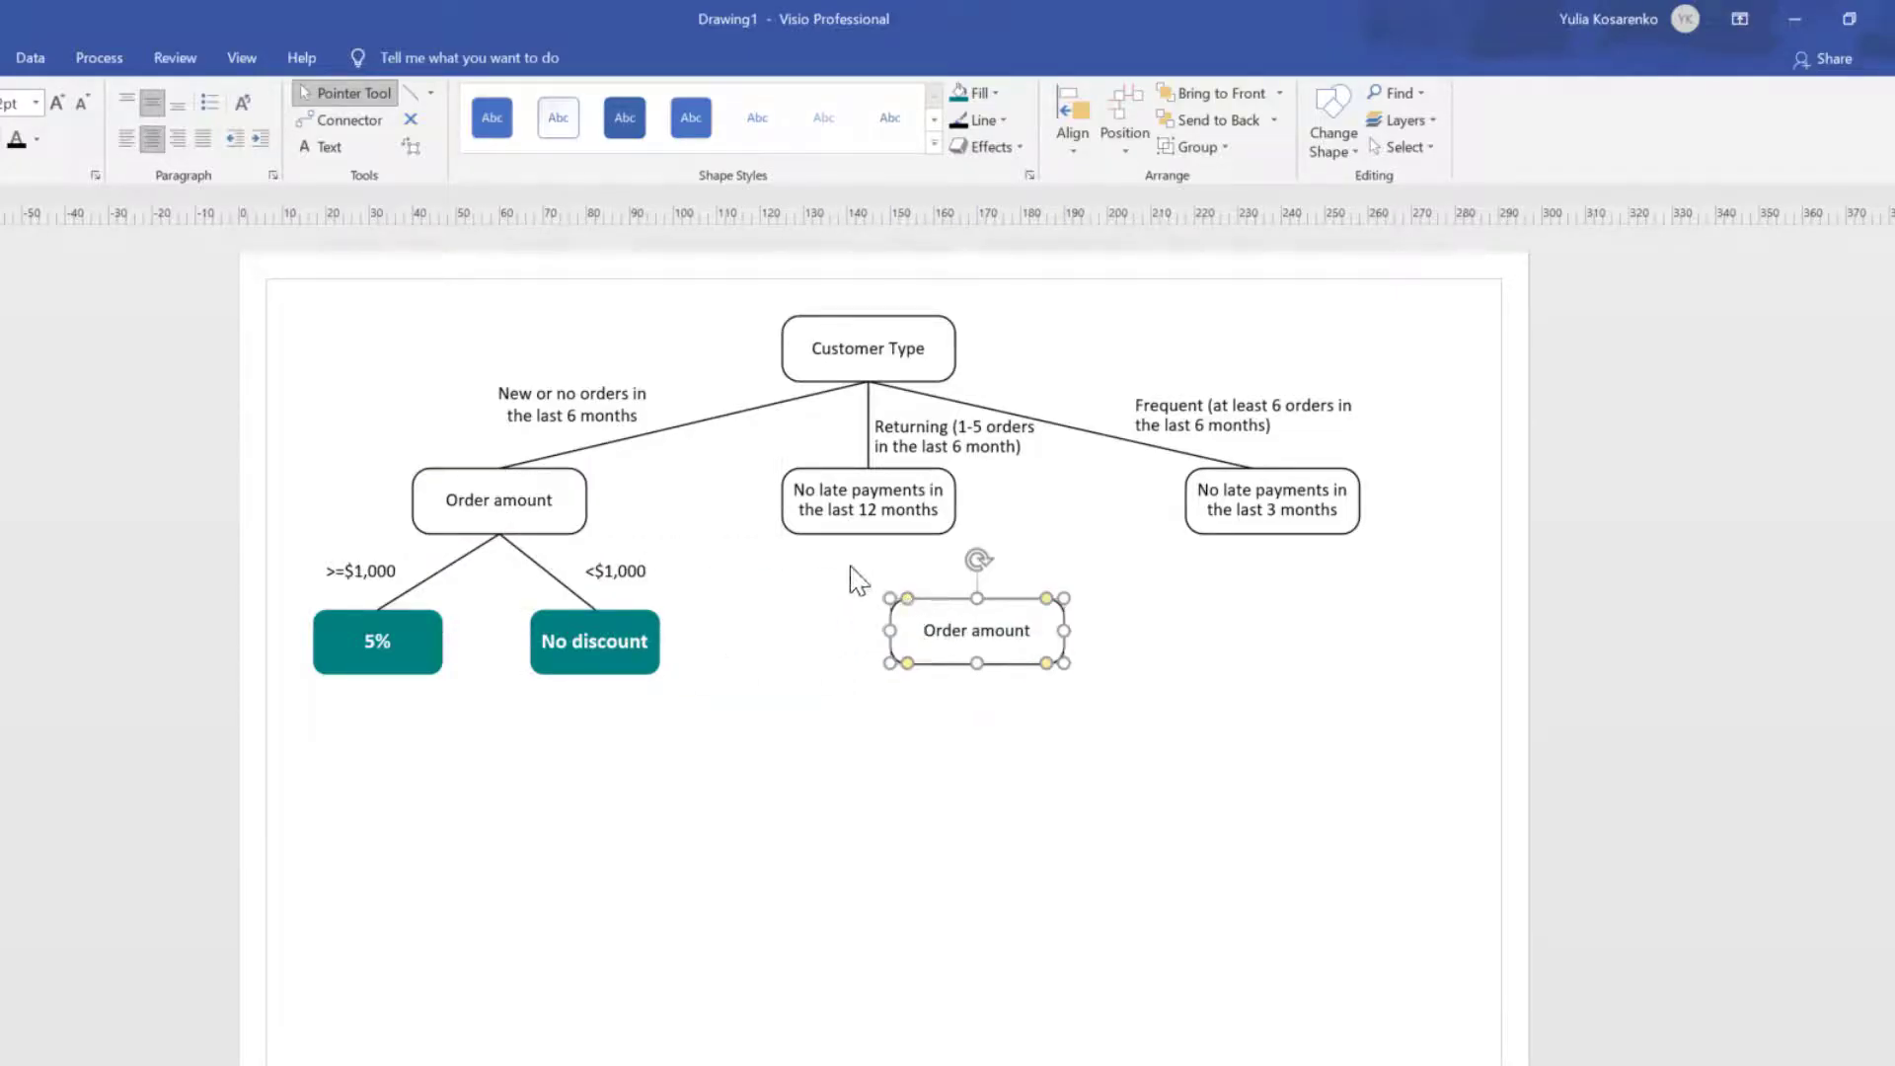
drag(957, 668, 802, 668)
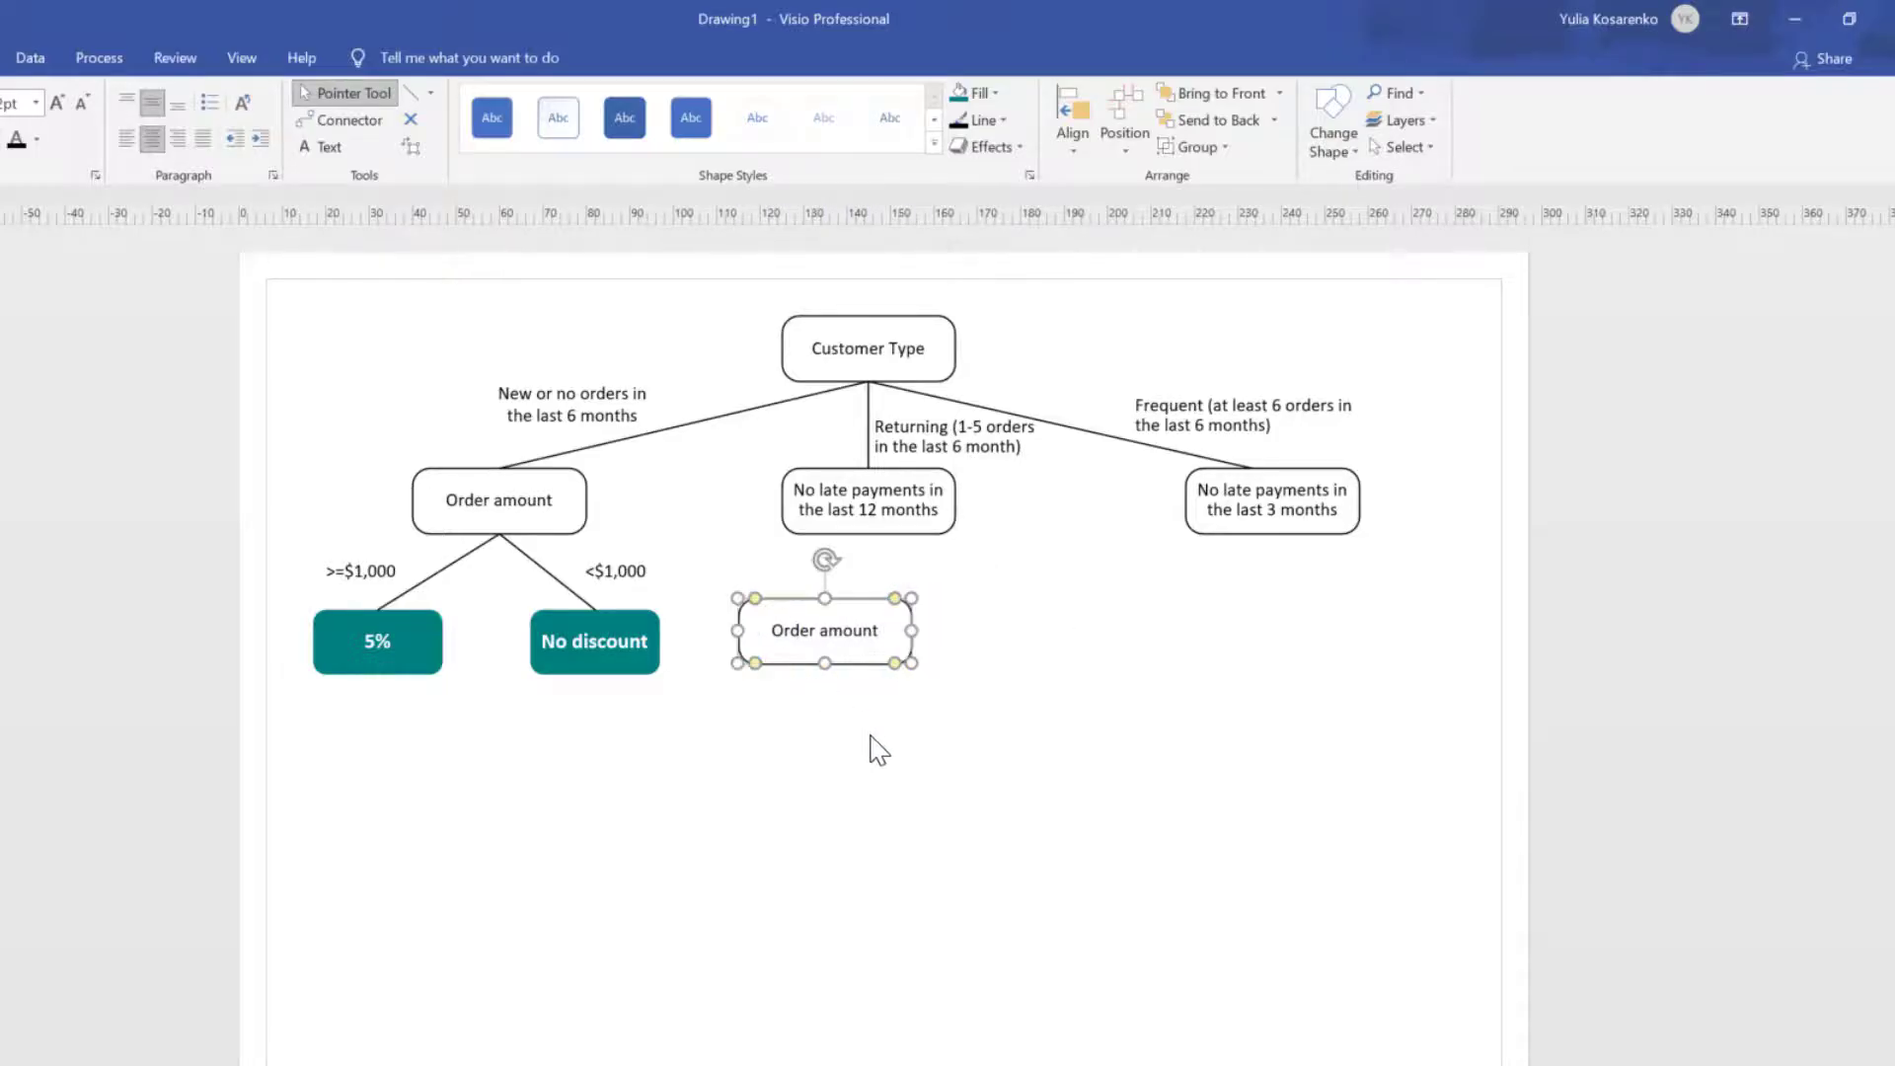
click(876, 750)
Connect the 12-month payments box to the new "Order amount" box with a copied branch line and shift that box slightly left.
click(457, 567)
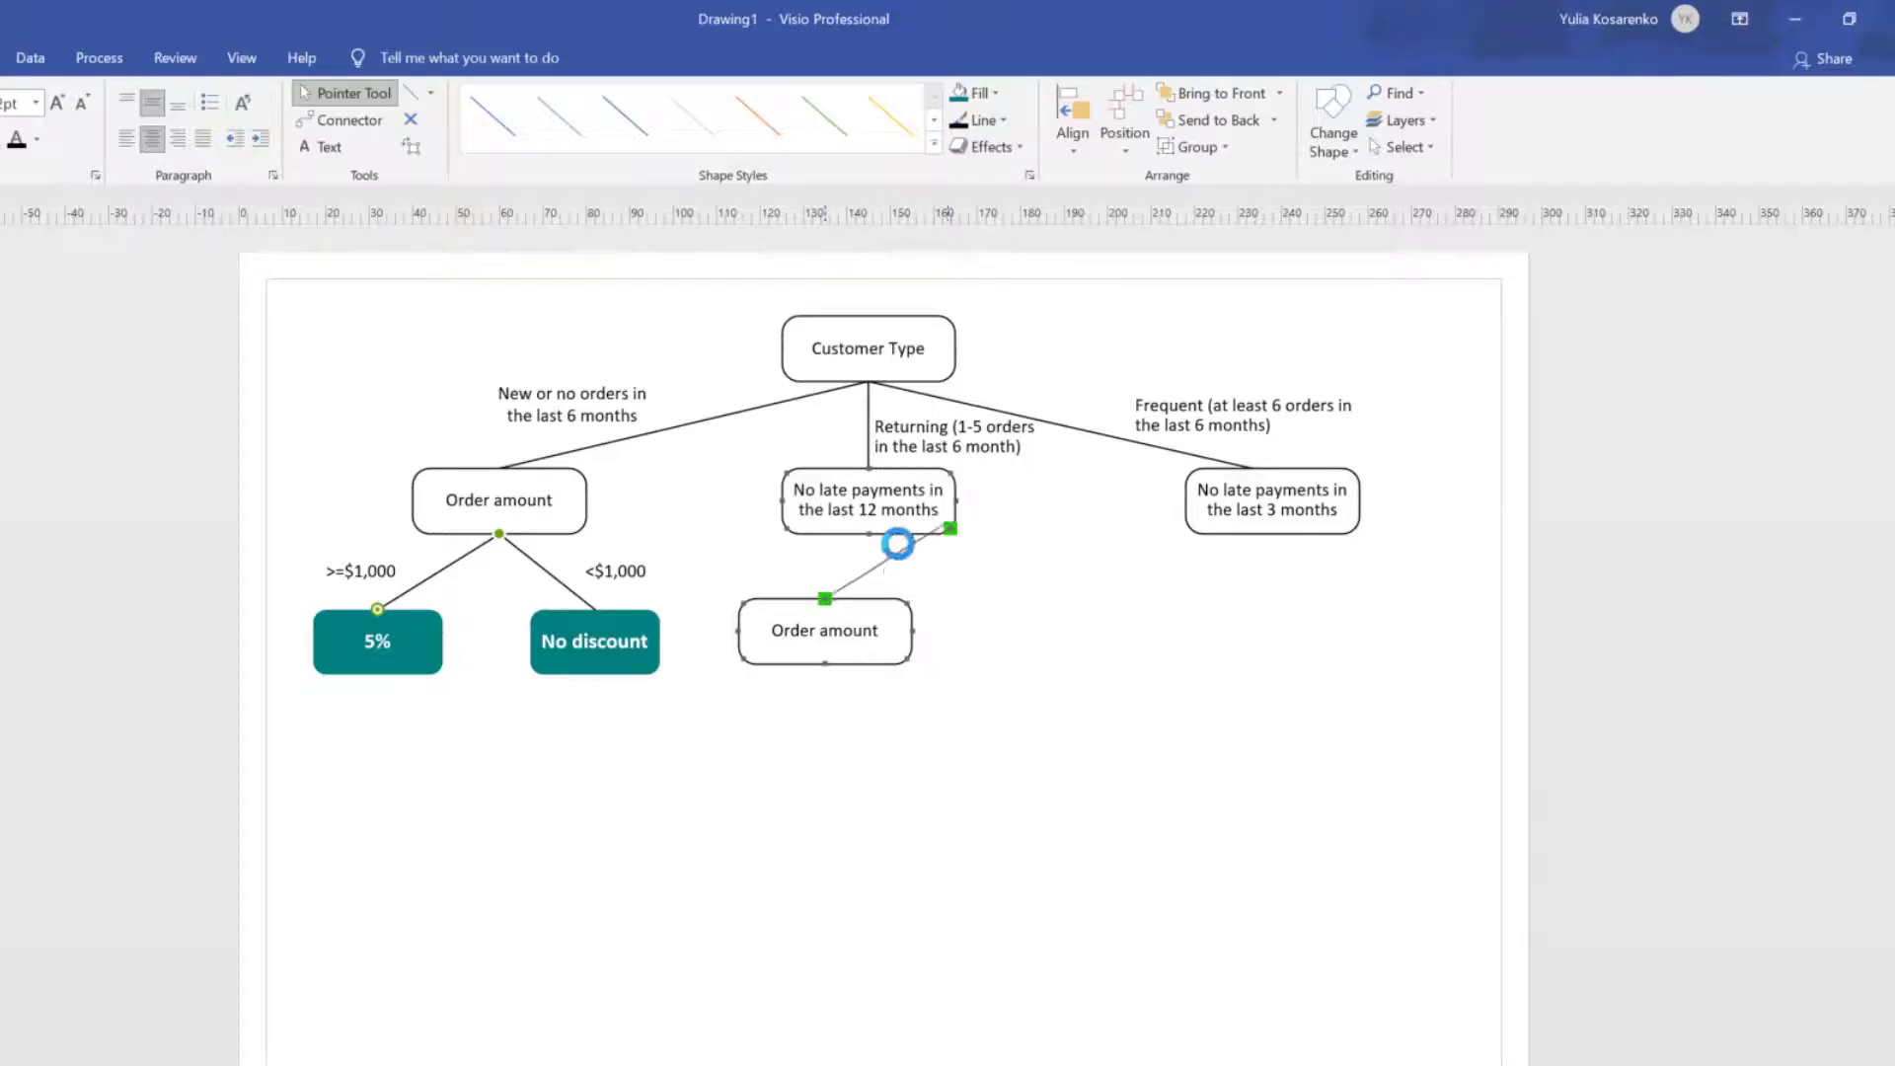
drag(949, 528, 877, 533)
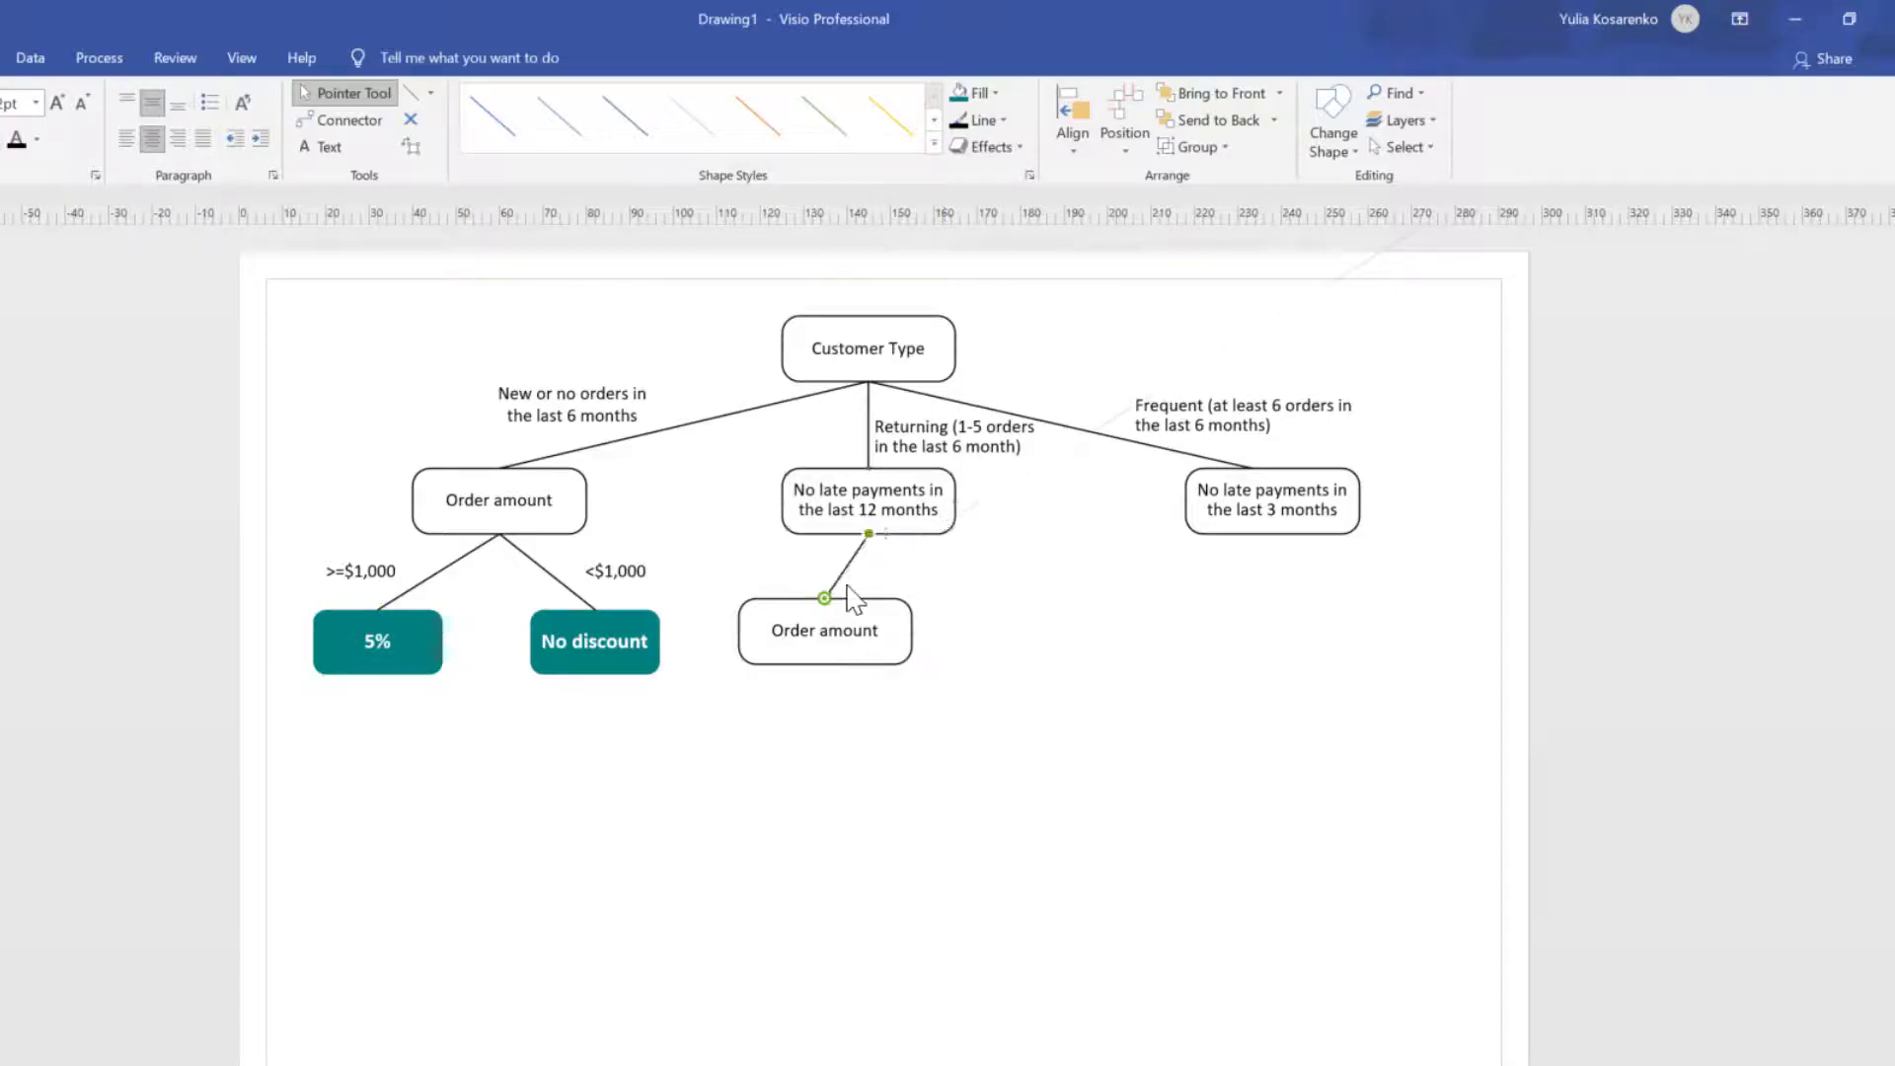
click(875, 657)
drag(868, 655, 839, 657)
click(871, 703)
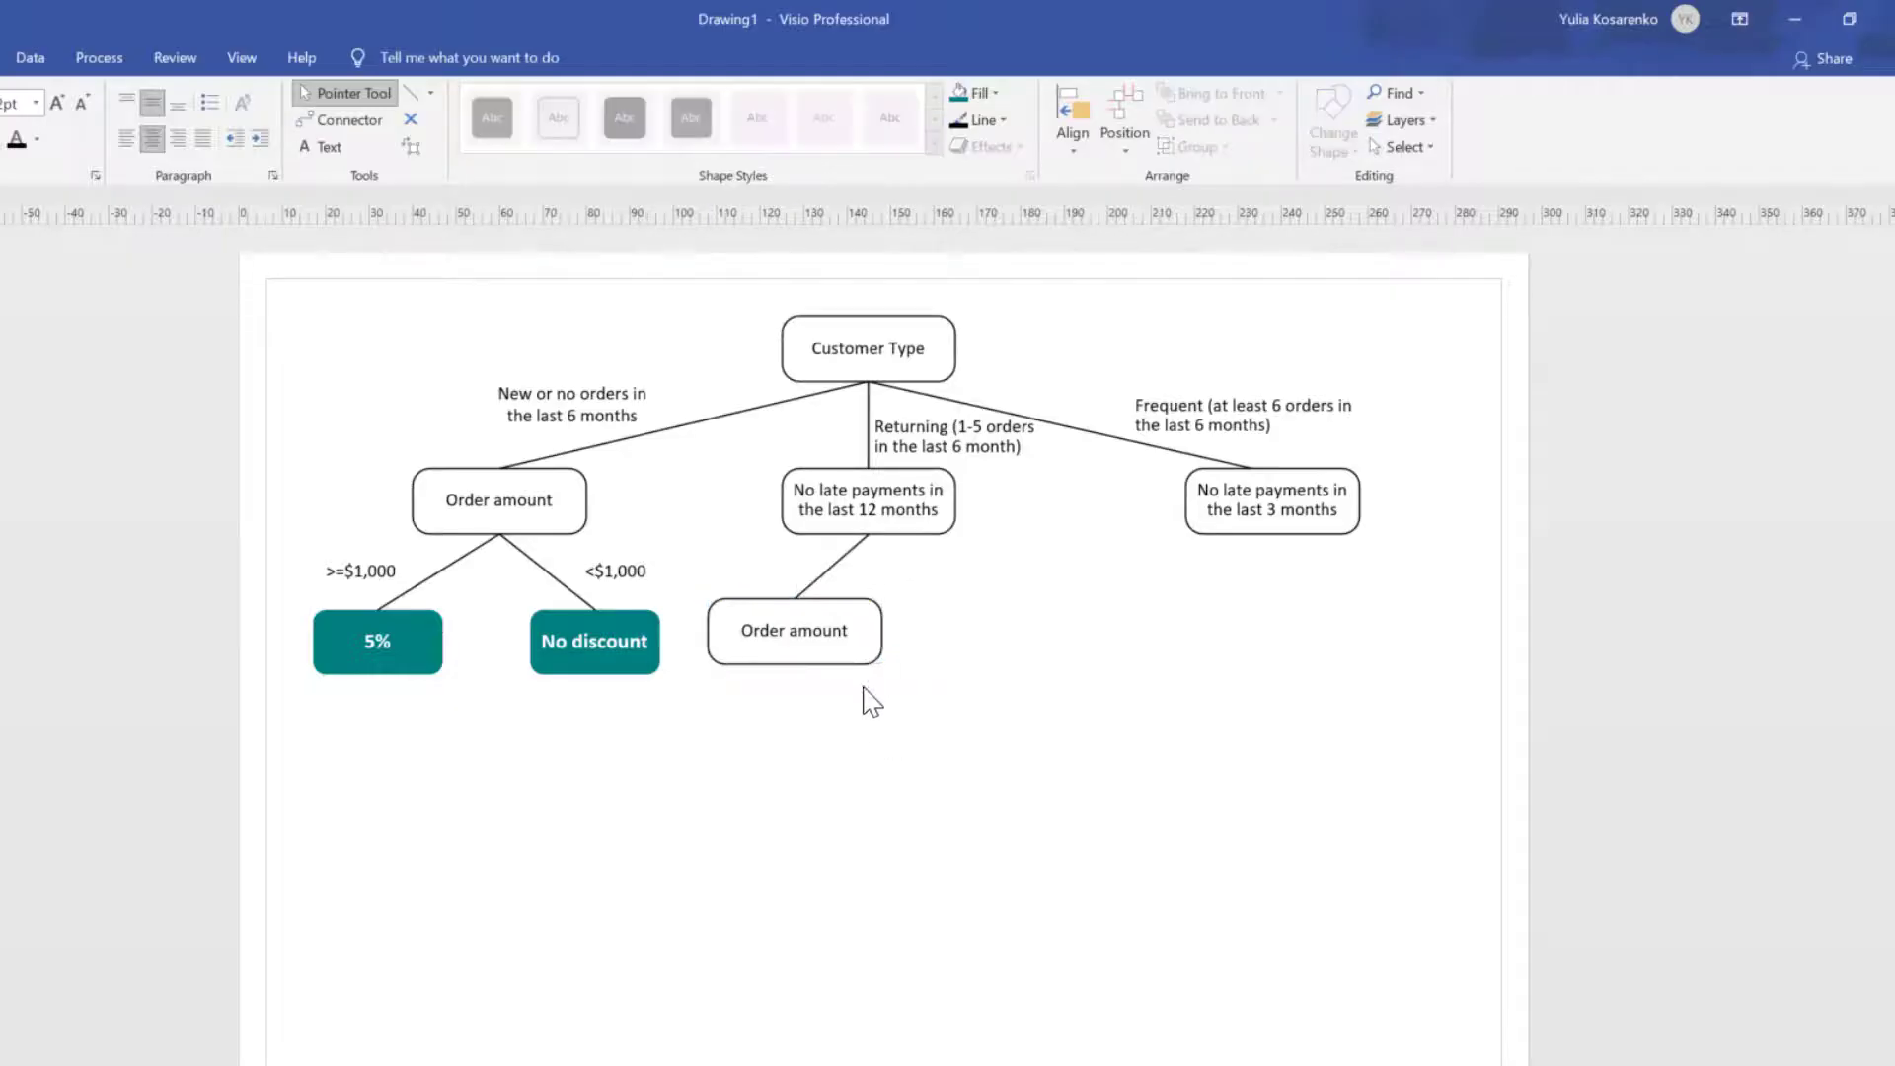
Add a second branch line down from the 12-month payments box and attach a copy of the "No discount" box at its end.
click(844, 555)
drag(964, 576, 931, 605)
click(995, 711)
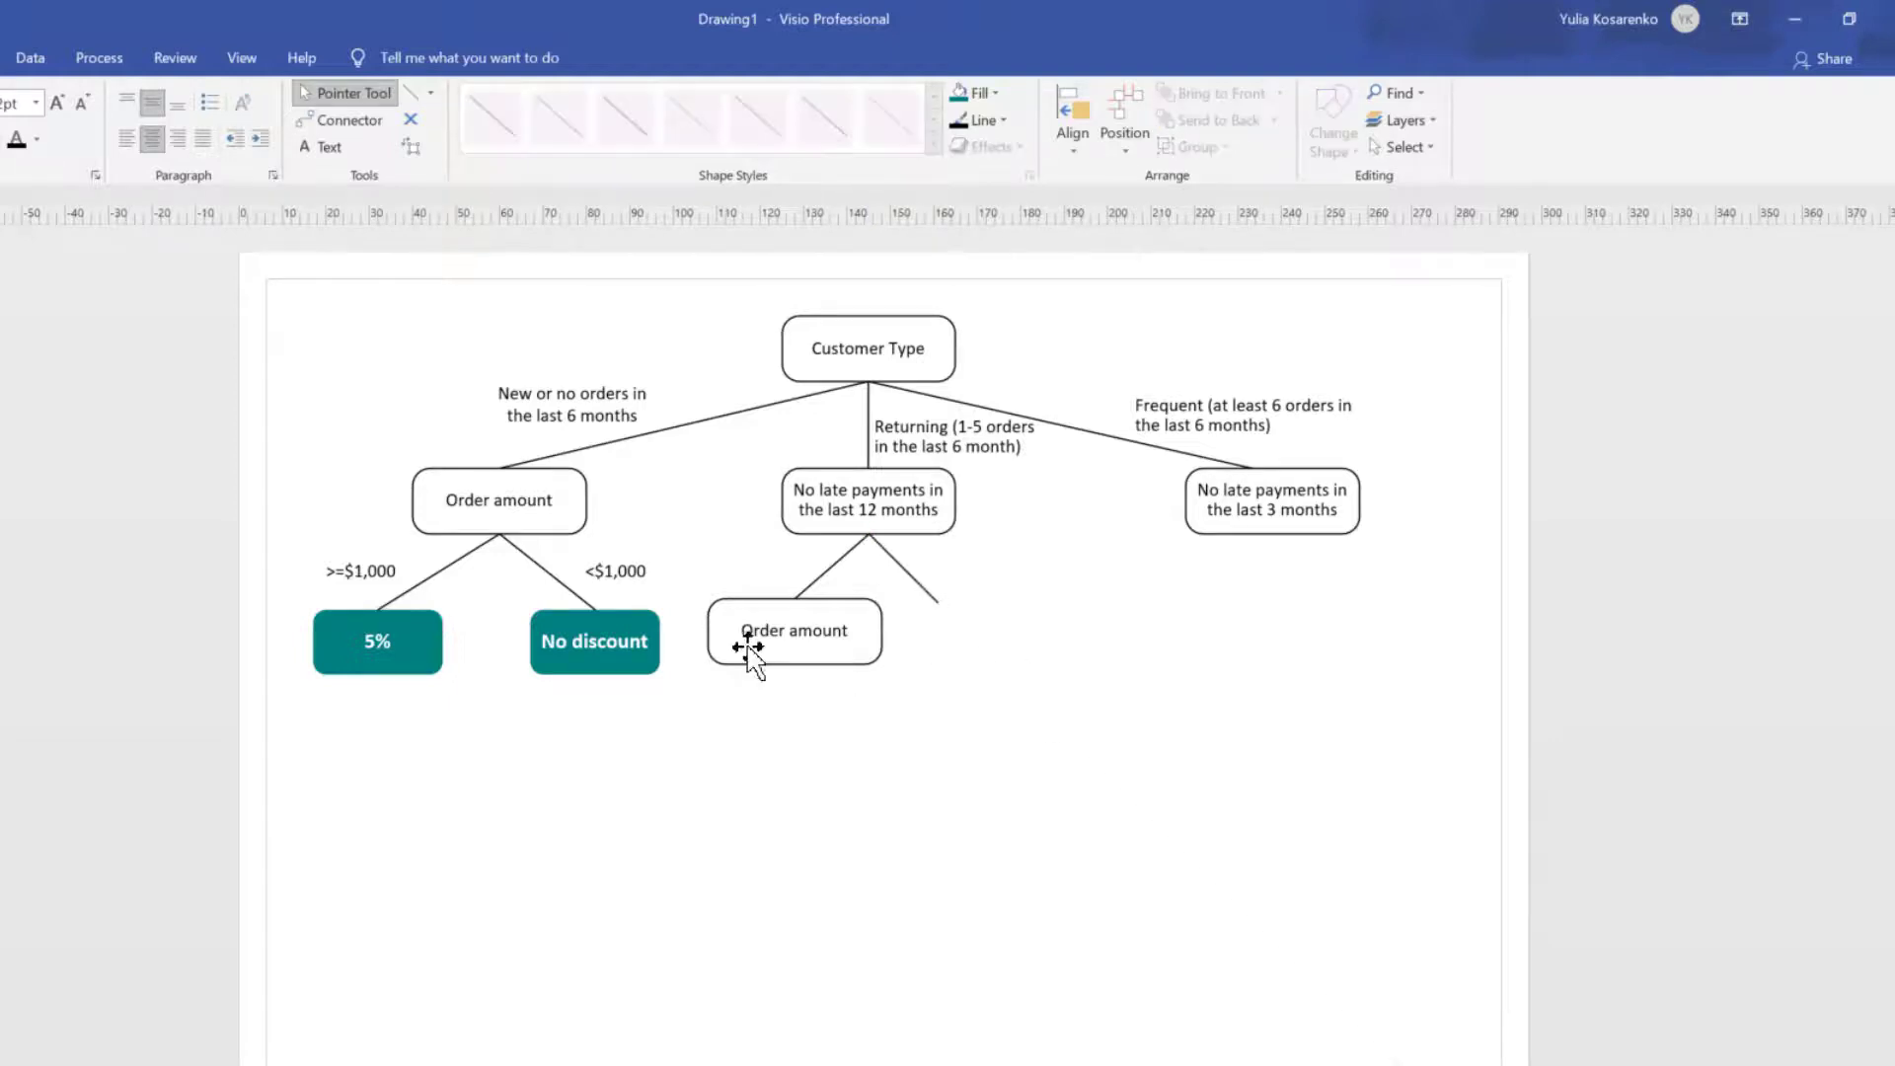
click(620, 669)
drag(620, 673, 977, 598)
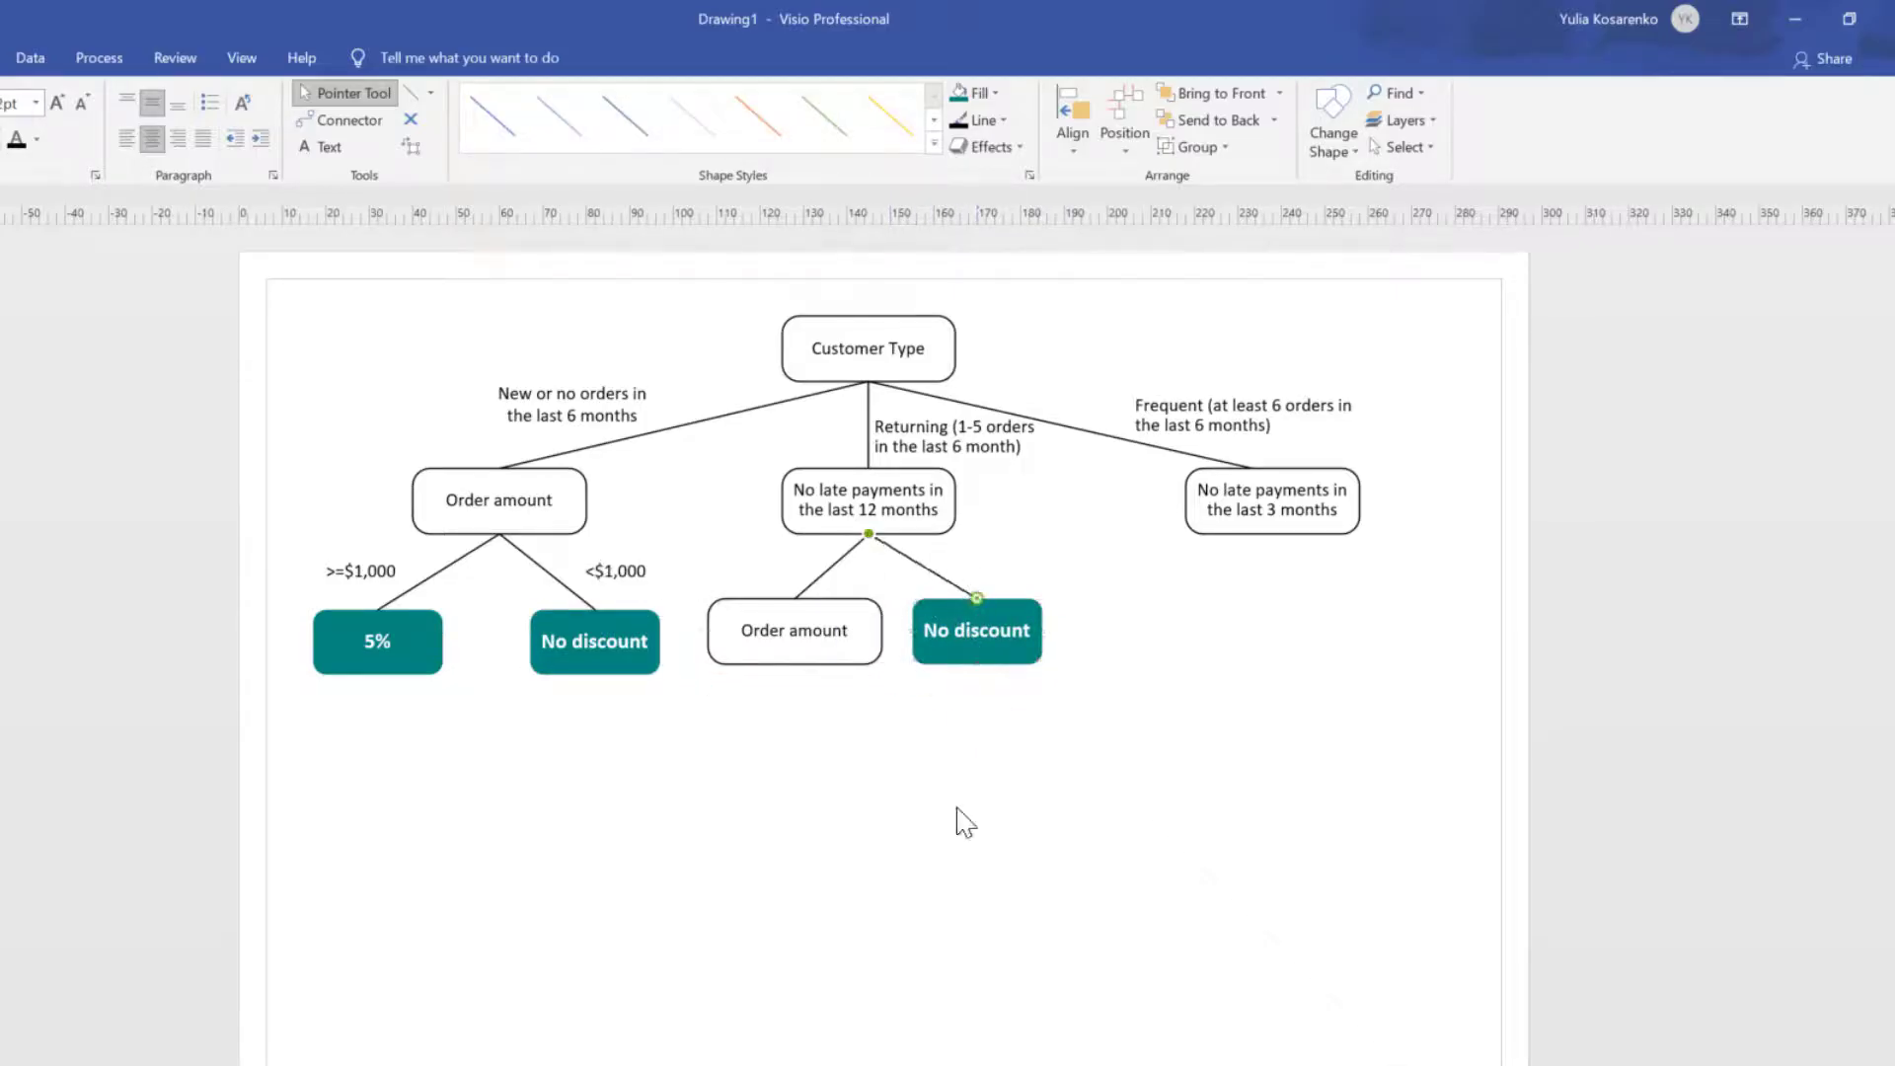
click(804, 653)
click(898, 778)
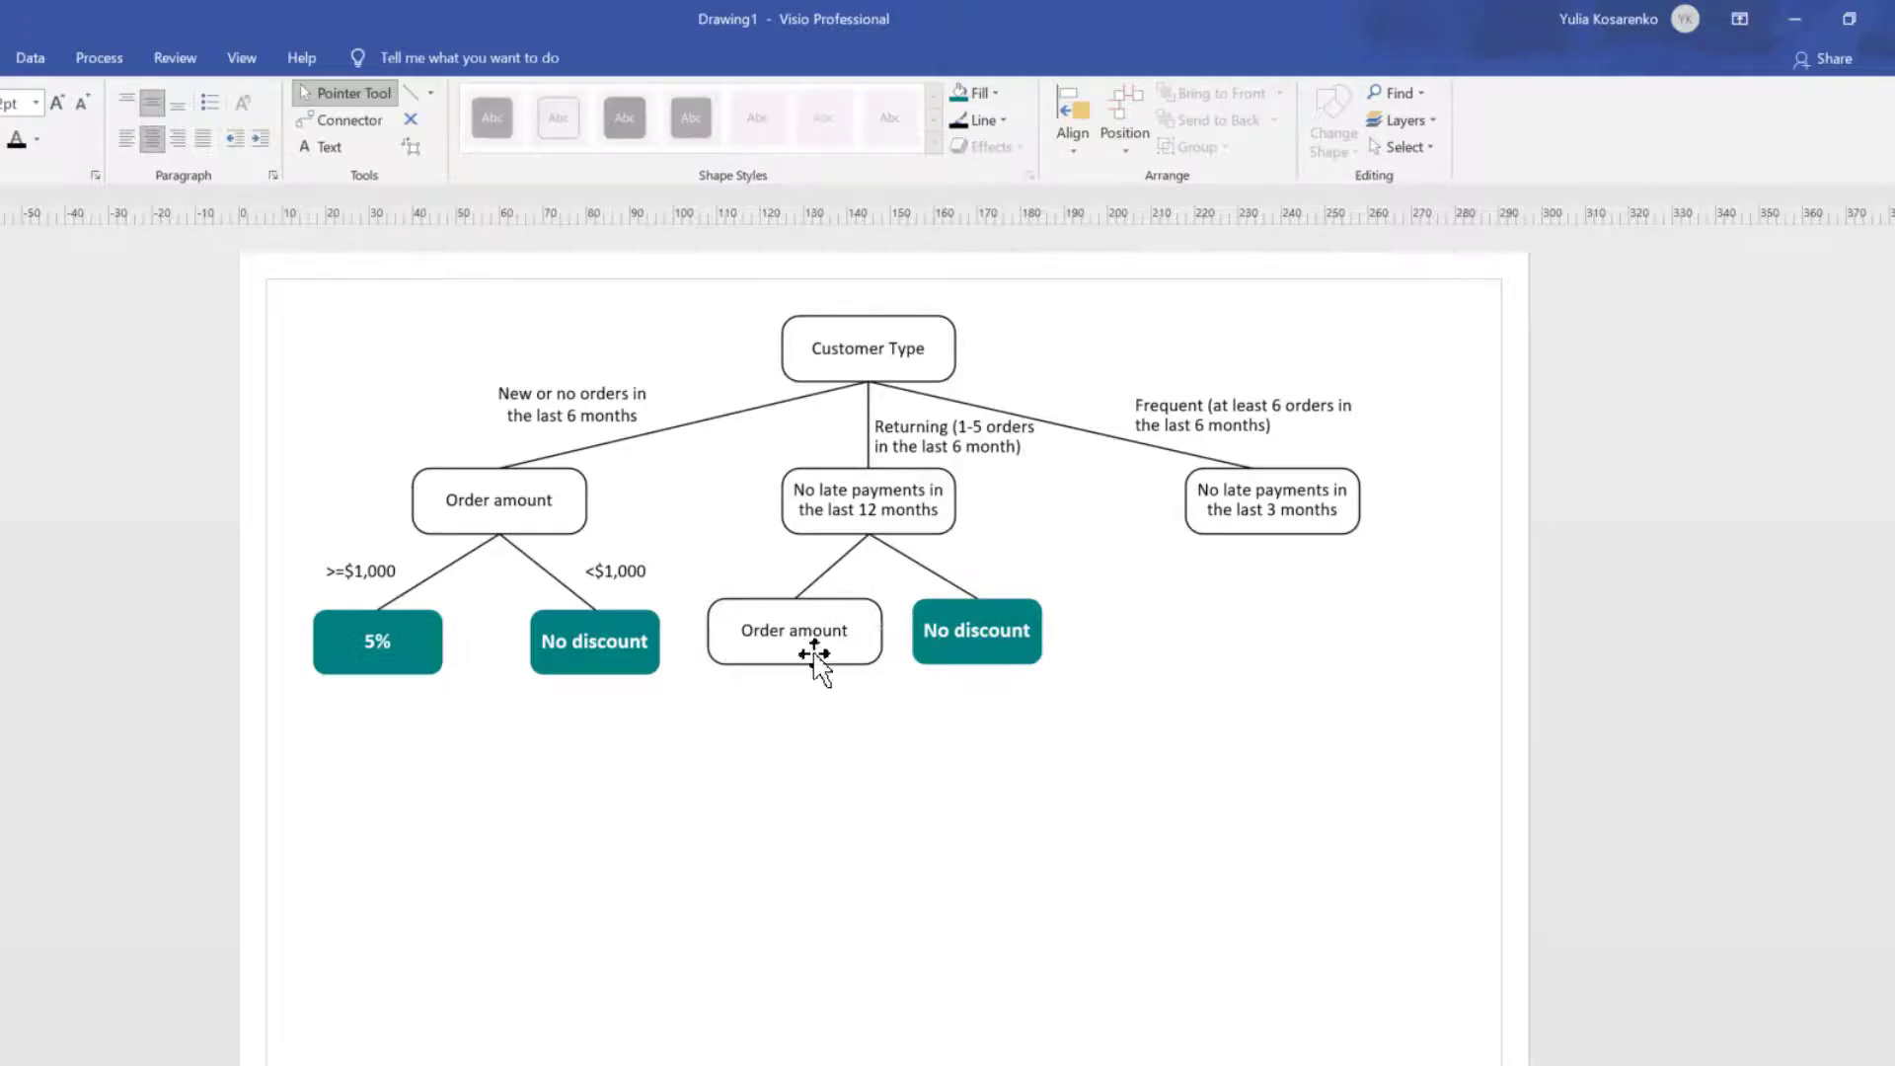
Copy the ">=$1,000" label, both branch lines and the 5% and "No discount" boxes beneath the second "Order amount" box.
drag(237, 500, 697, 753)
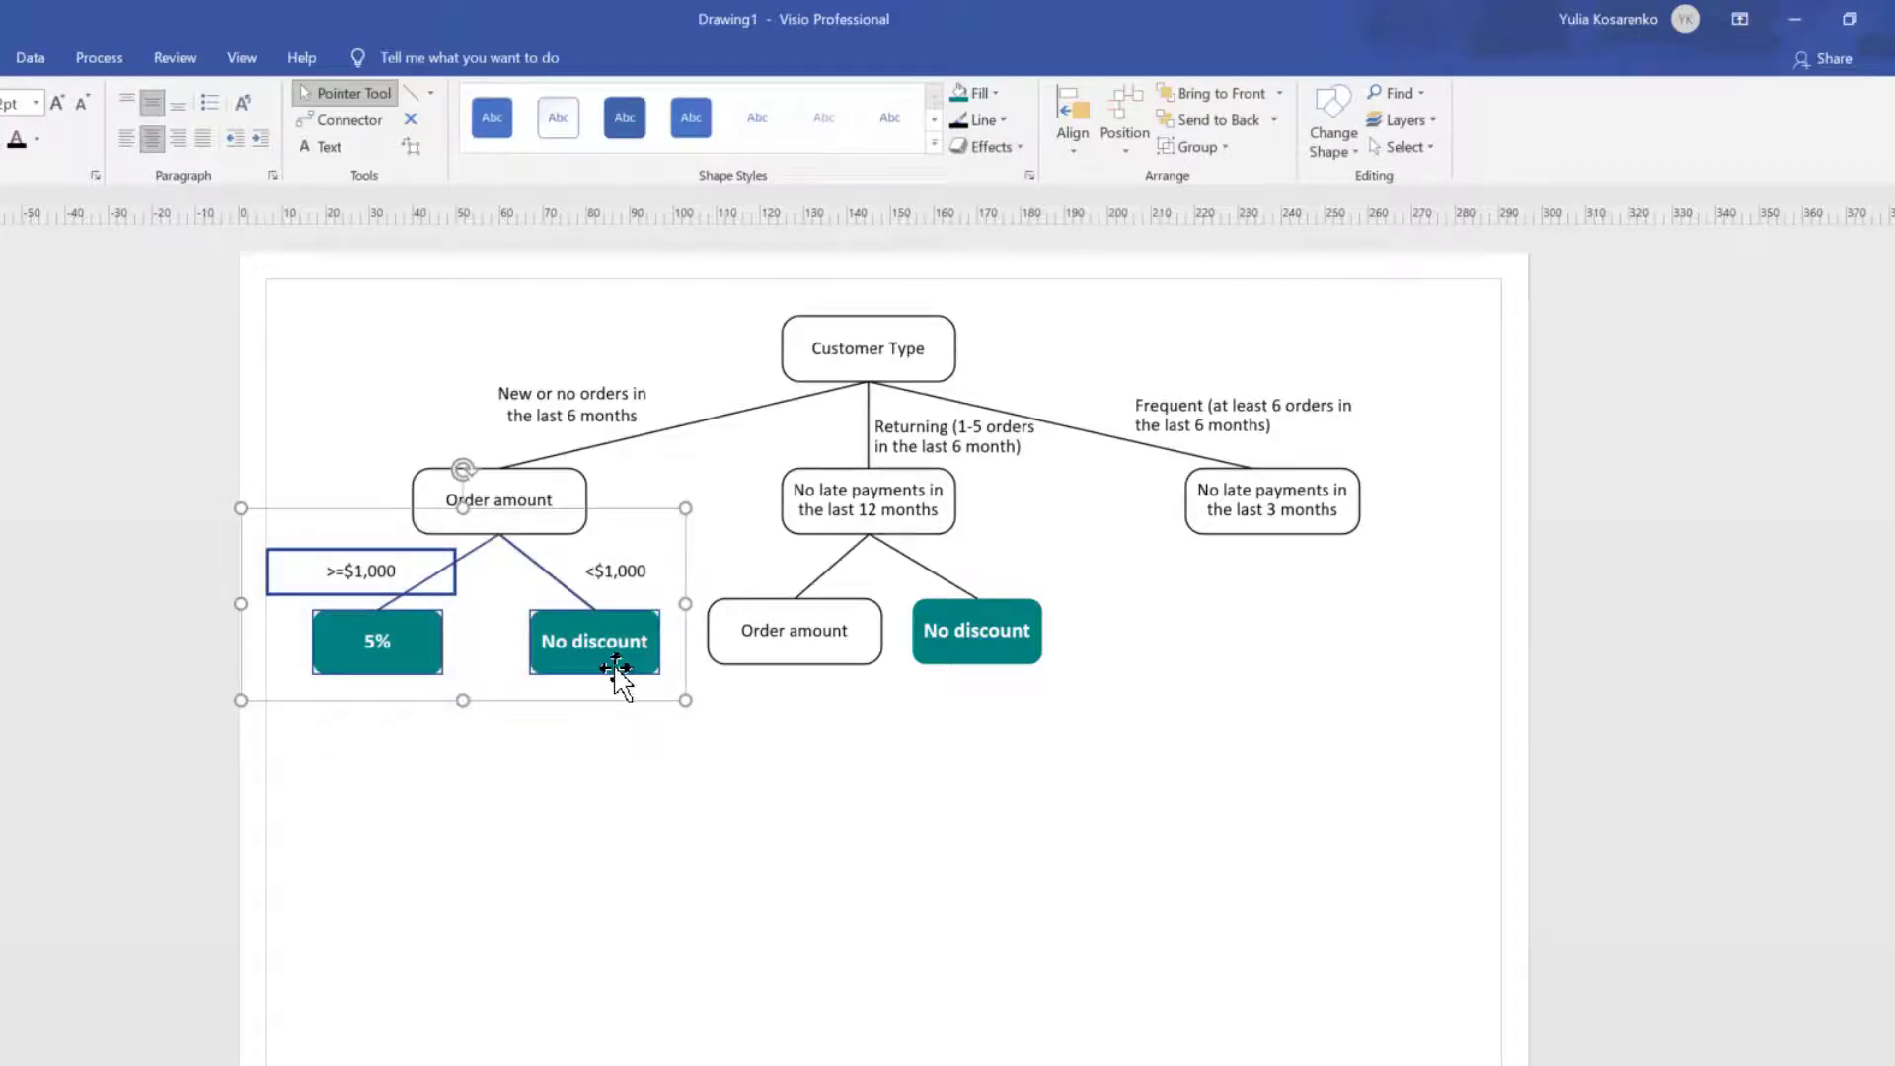
drag(616, 671, 905, 799)
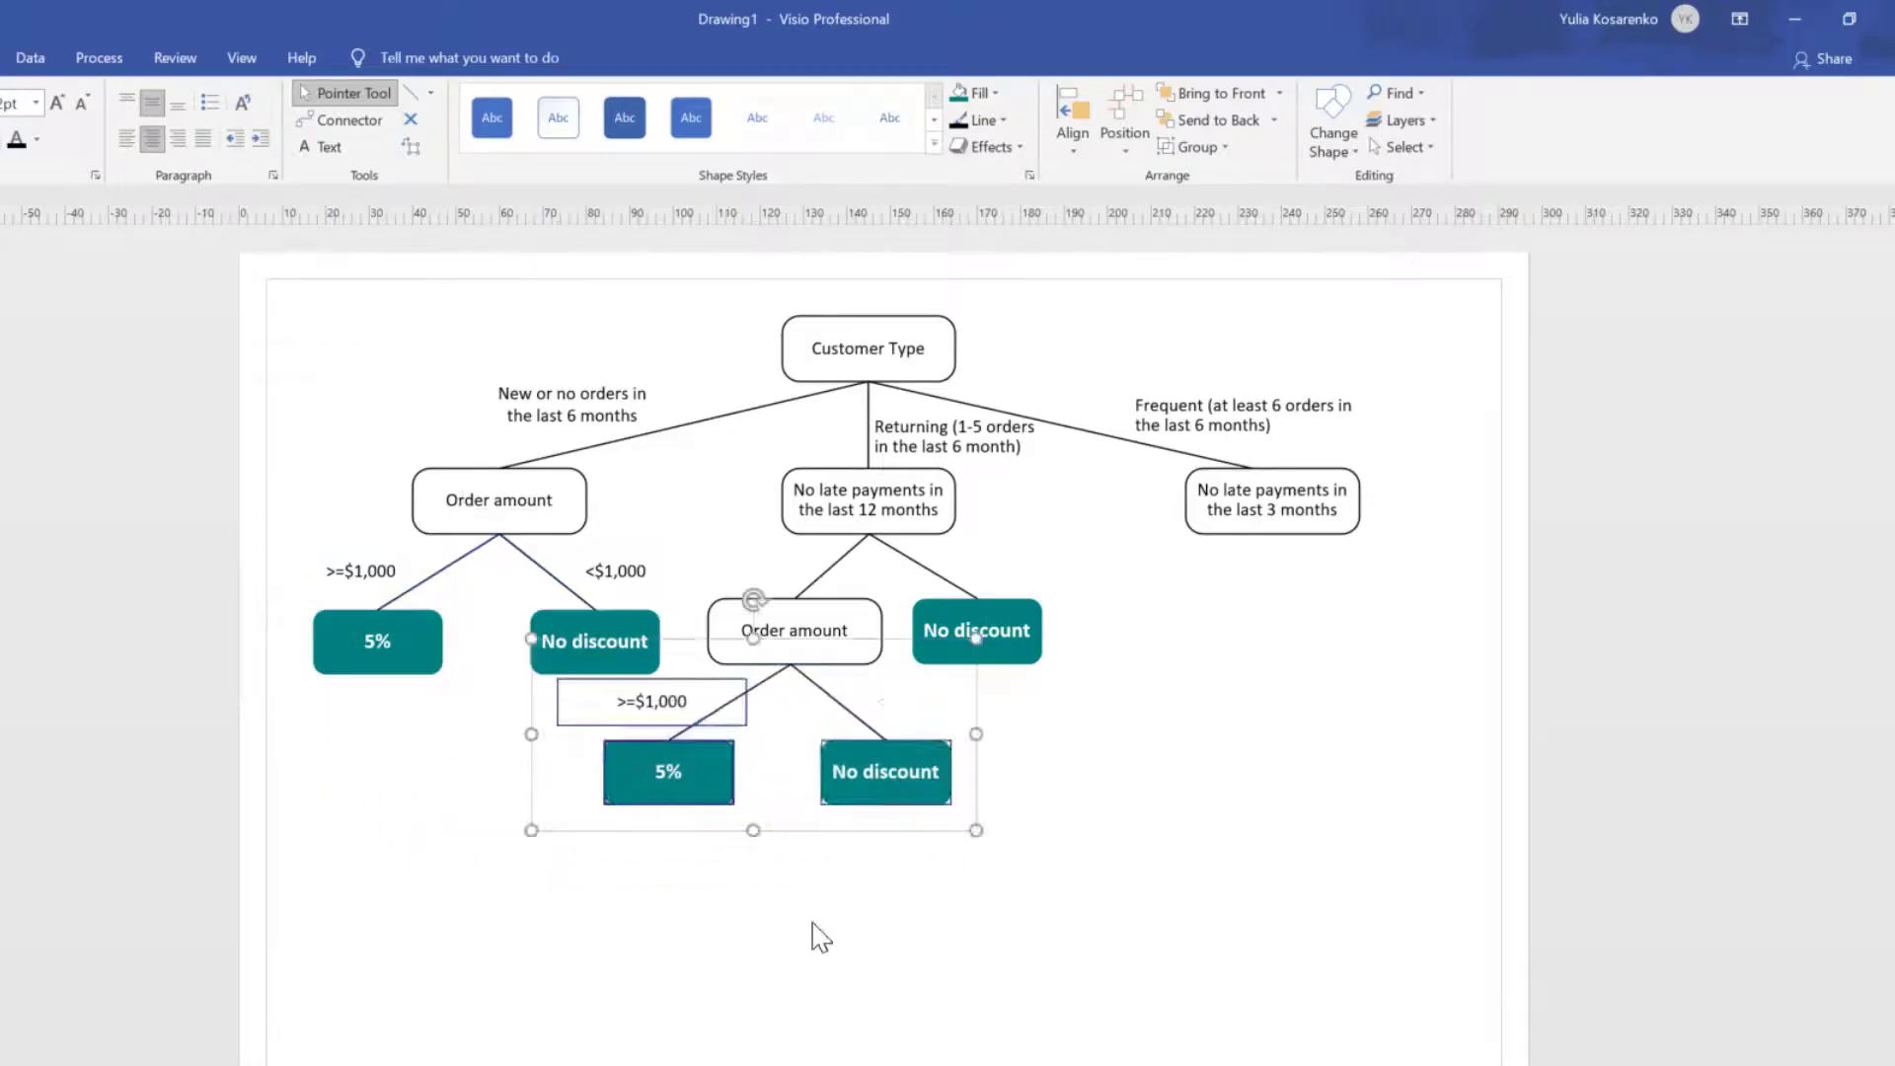
click(817, 934)
Open the copied ">=$1,000" label for editing and select the text after its ">" sign.
double_click(632, 703)
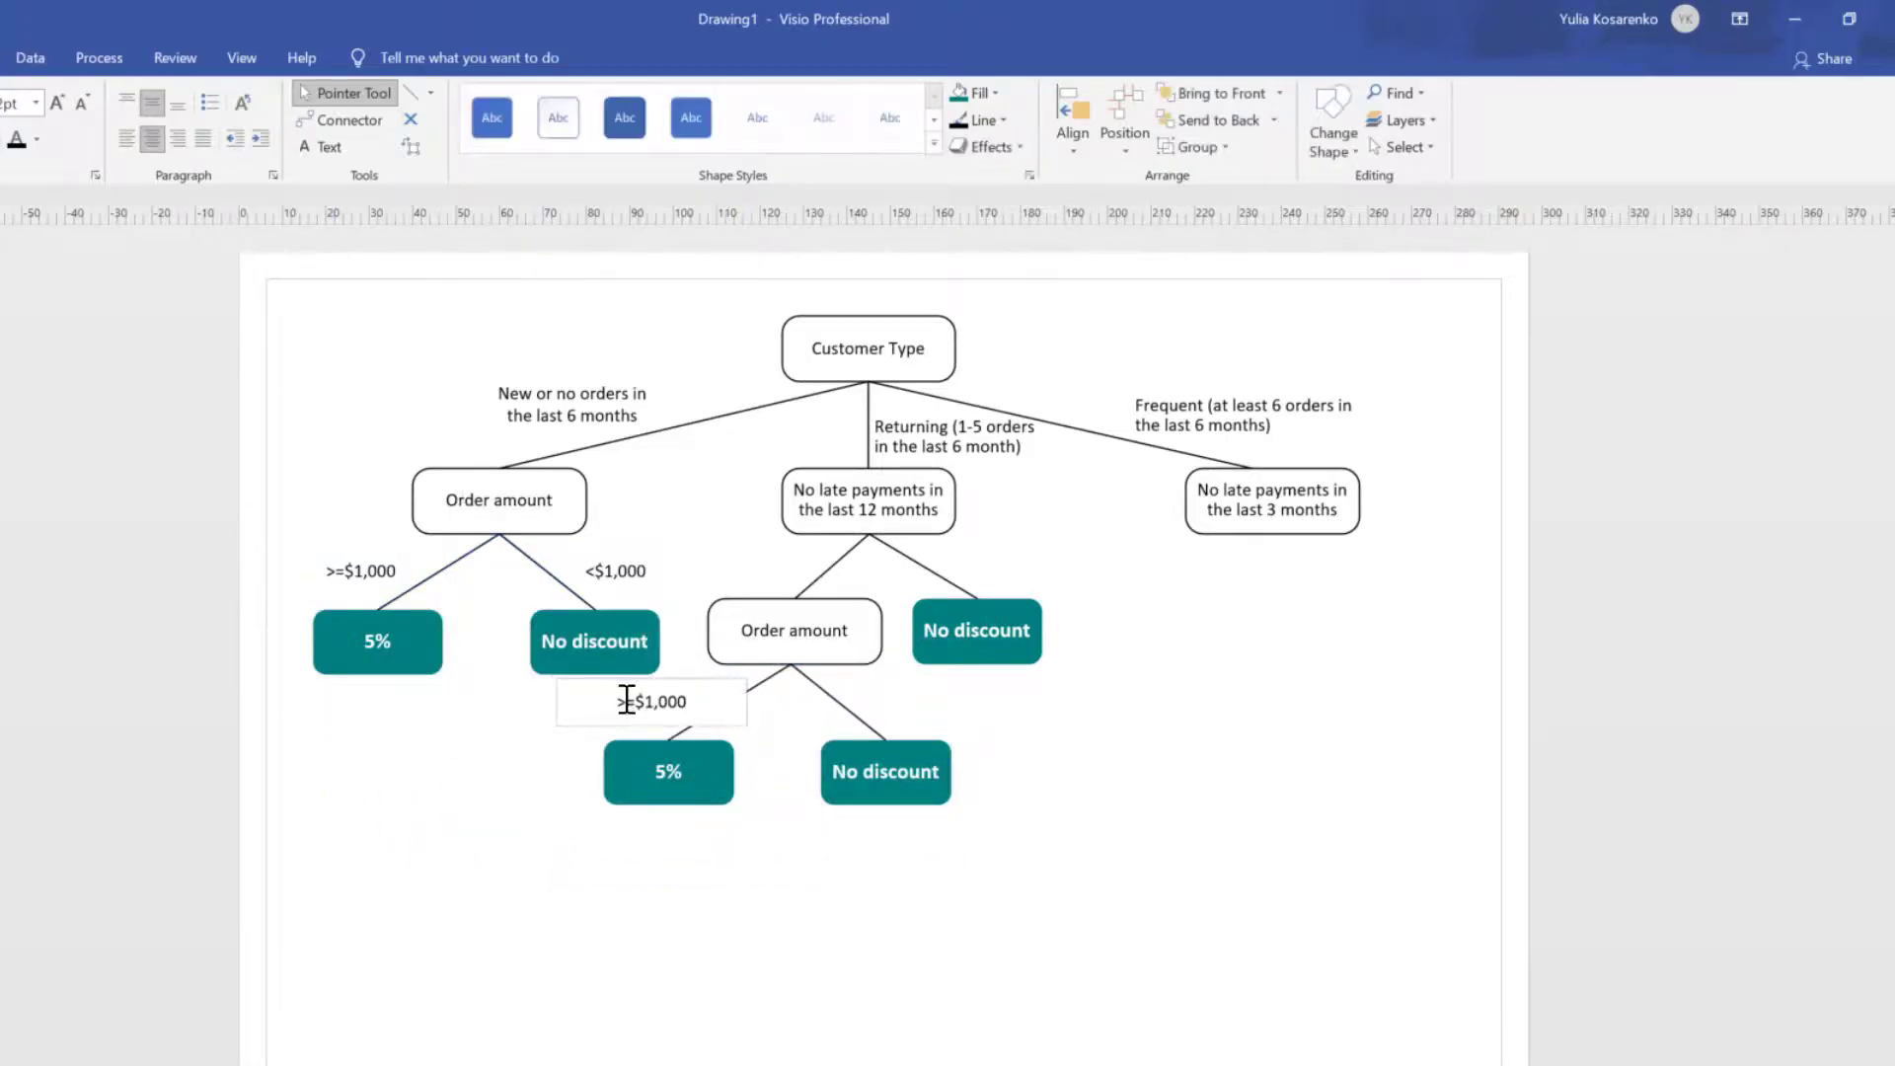
drag(647, 702, 829, 712)
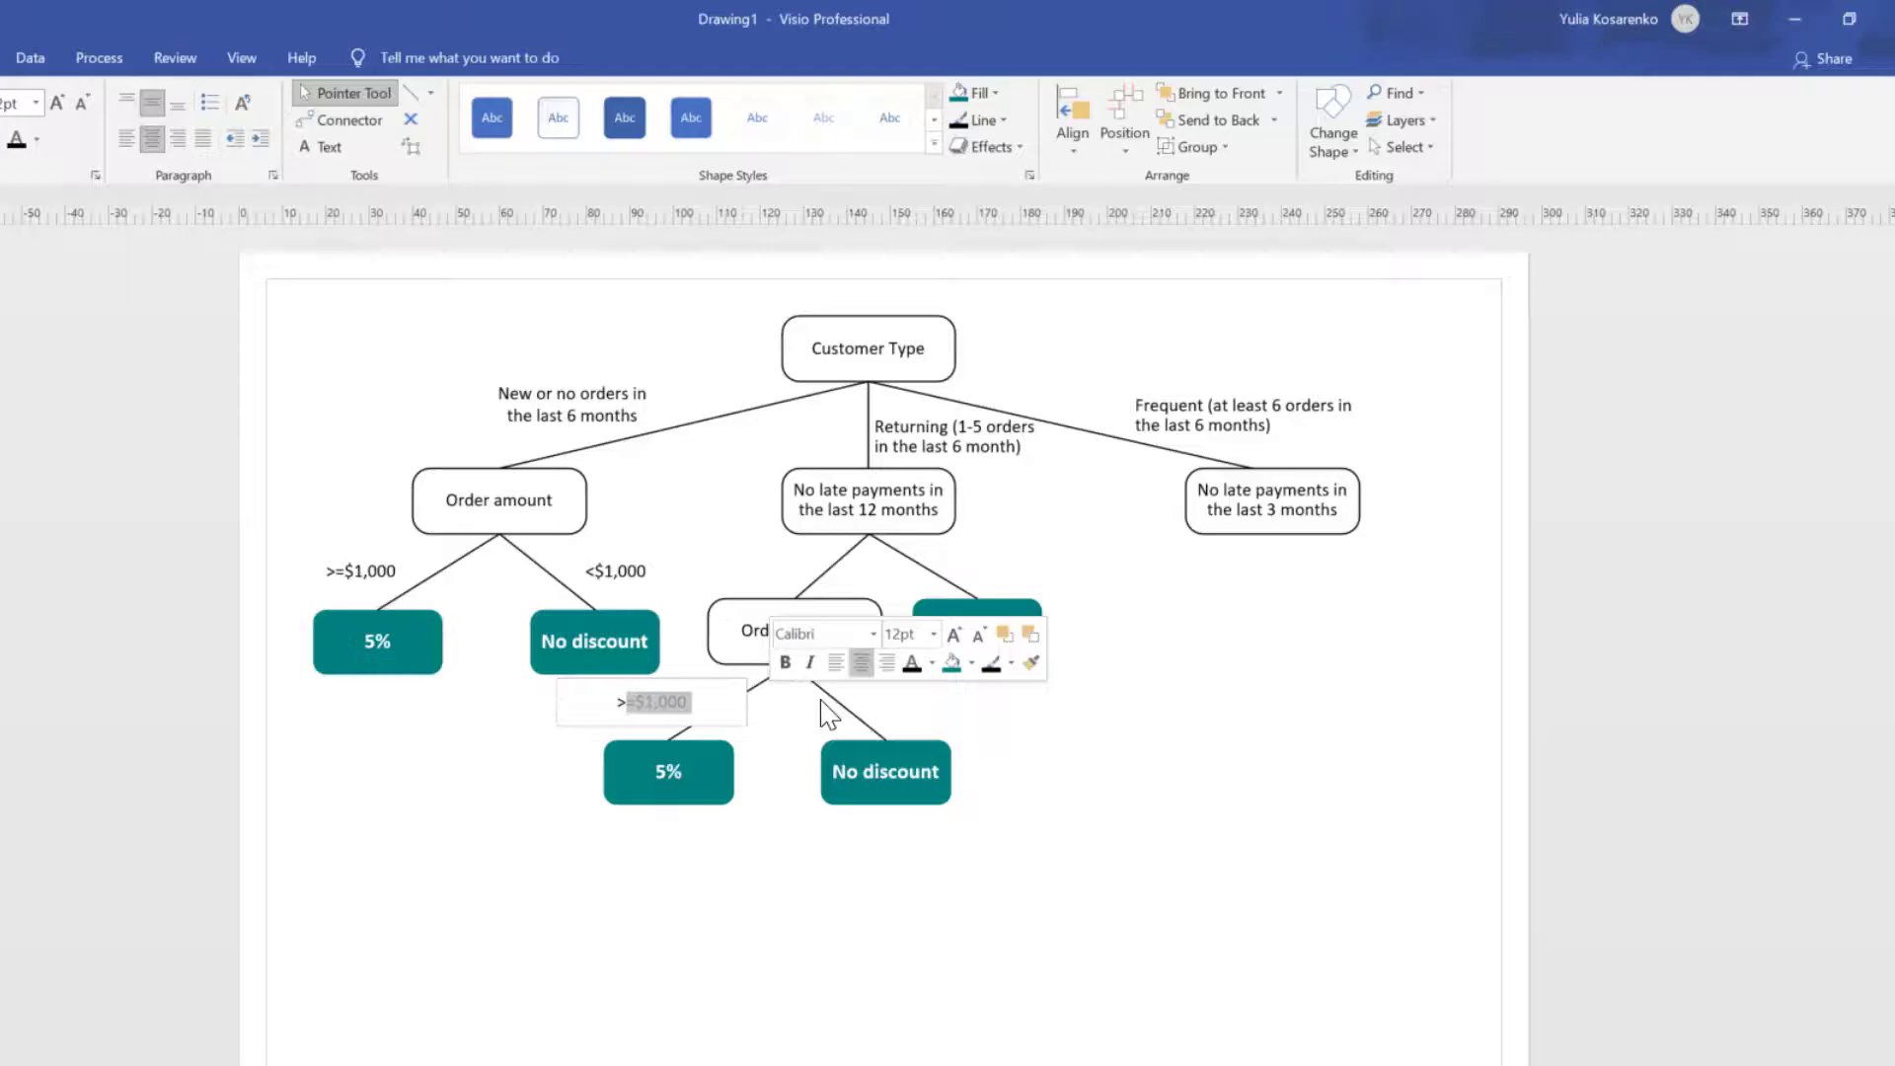